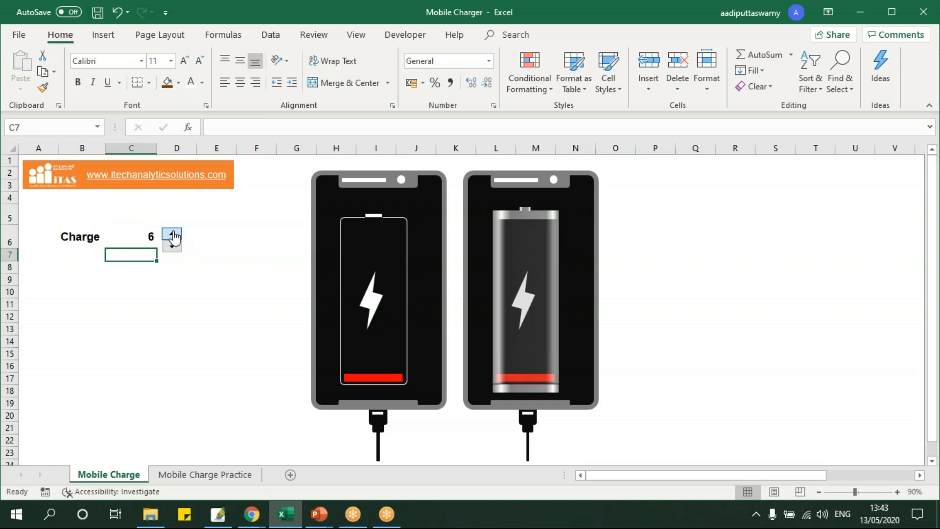
Step: Raise the Charge value gradually past 11 with its spinner to try out the battery's fill levels and colours
left_click(173, 234)
left_click(173, 234)
left_click(173, 234)
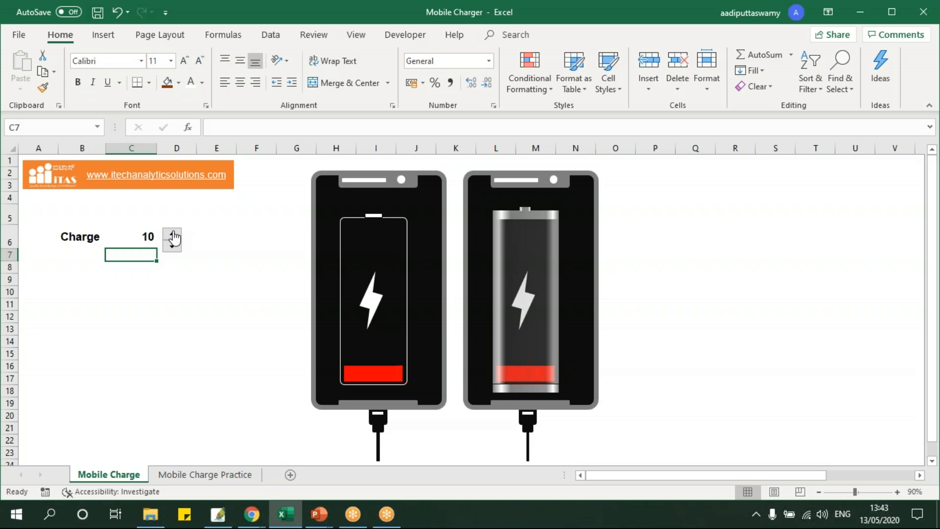
left_click(173, 234)
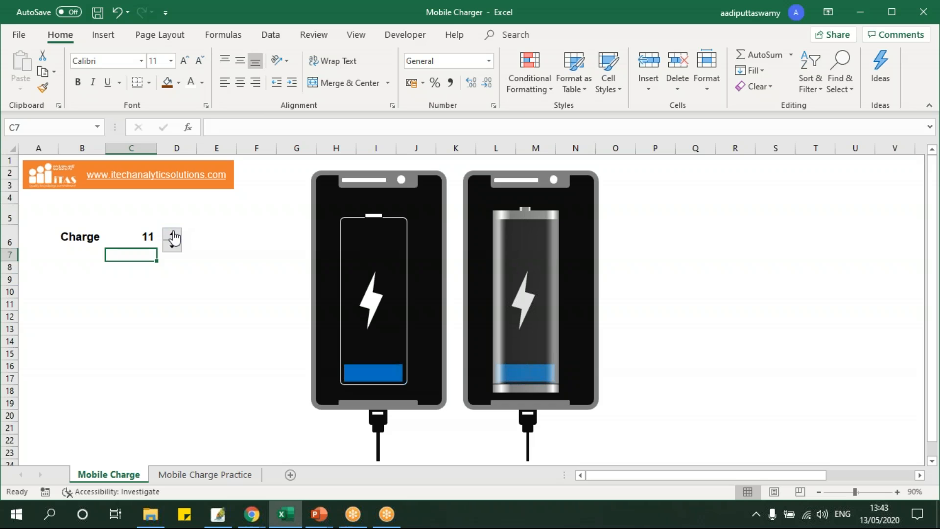
left_click(173, 234)
left_click(173, 235)
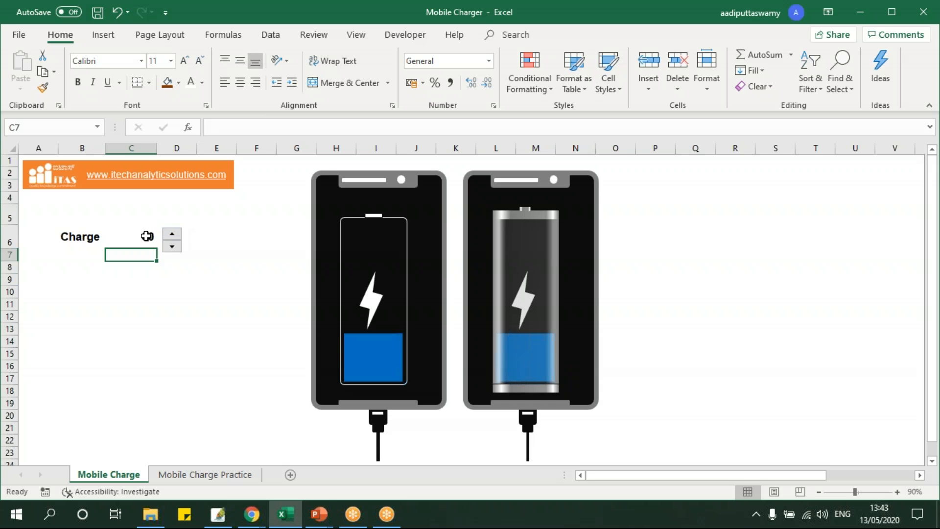
Step: Enter 80 as the charge in cell C6 and increase it to 100 with the spinner
type("8")
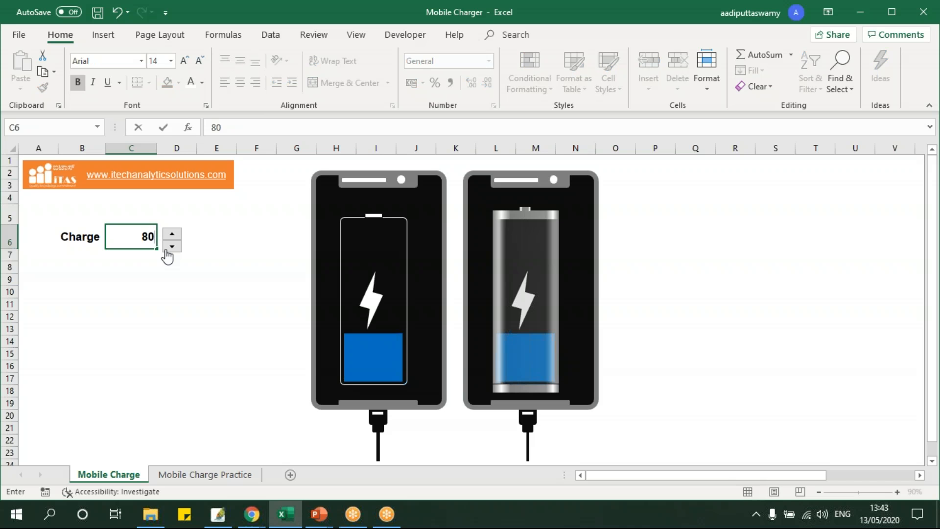
type("0")
key("Return")
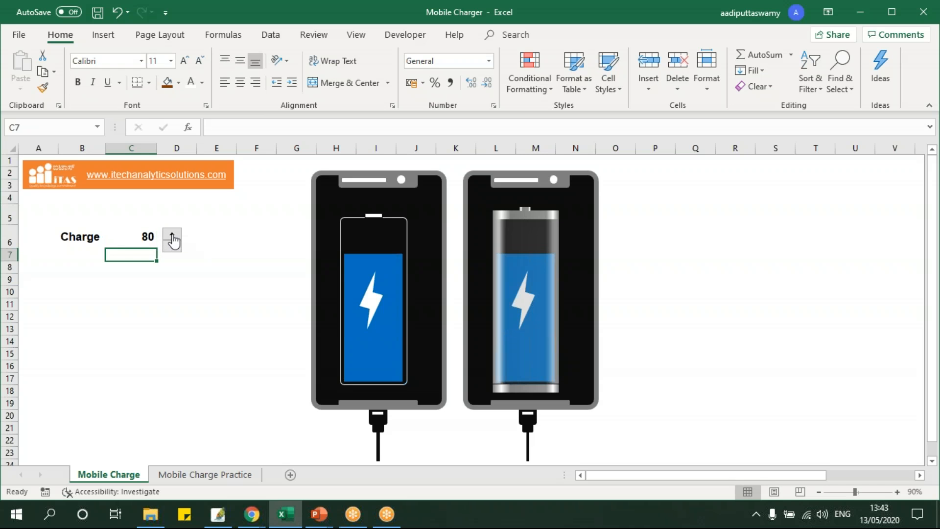
left_click_drag(172, 235, 173, 236)
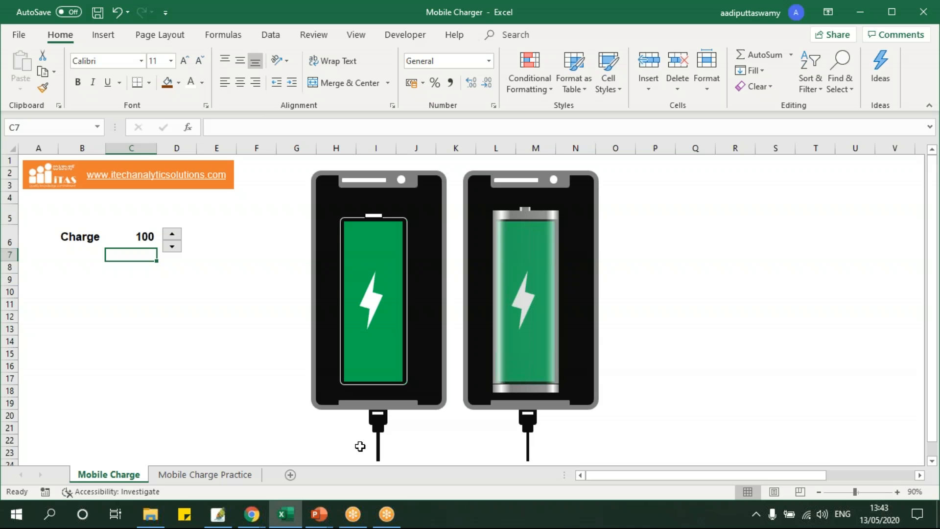
Step: Open the Mobile Charge Practice sheet and review the four listed steps in cells B9 to B12
left_click(245, 475)
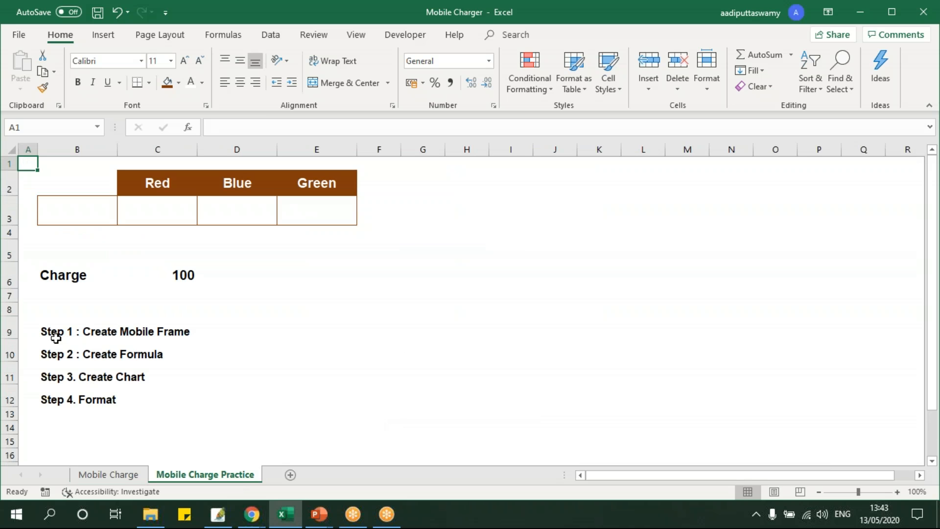
left_click_drag(54, 335, 56, 398)
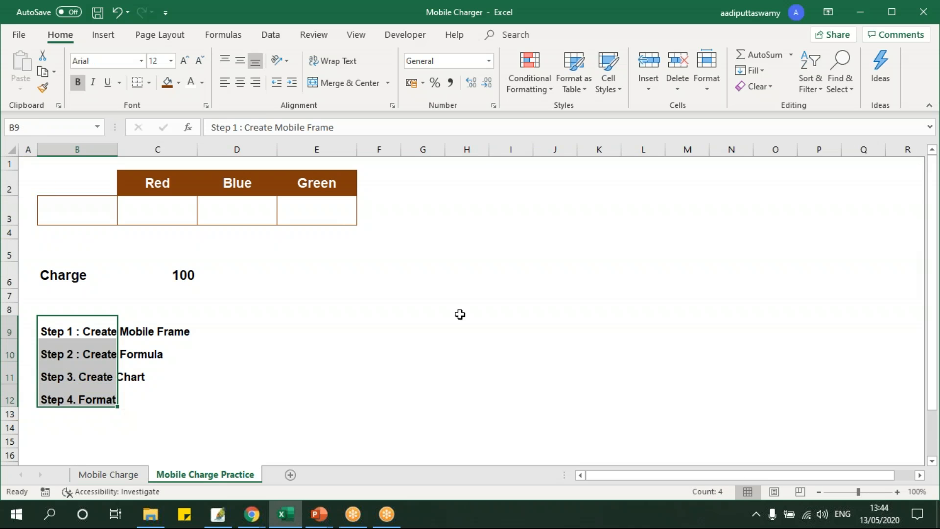
left_click(462, 311)
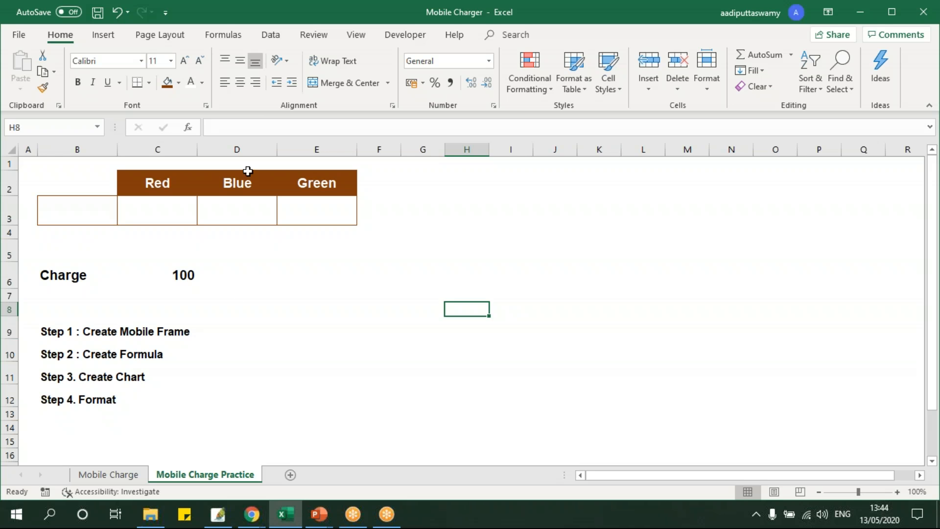
Step: Draw a rounded rectangle about 10.48 cm high and 5.95 cm wide beside the table, with only slightly rounded corners
left_click(104, 34)
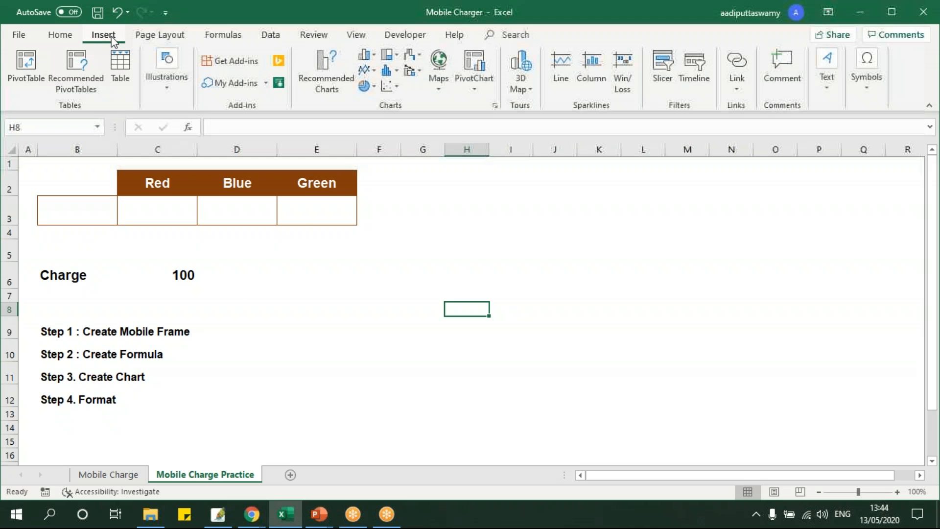
left_click(170, 89)
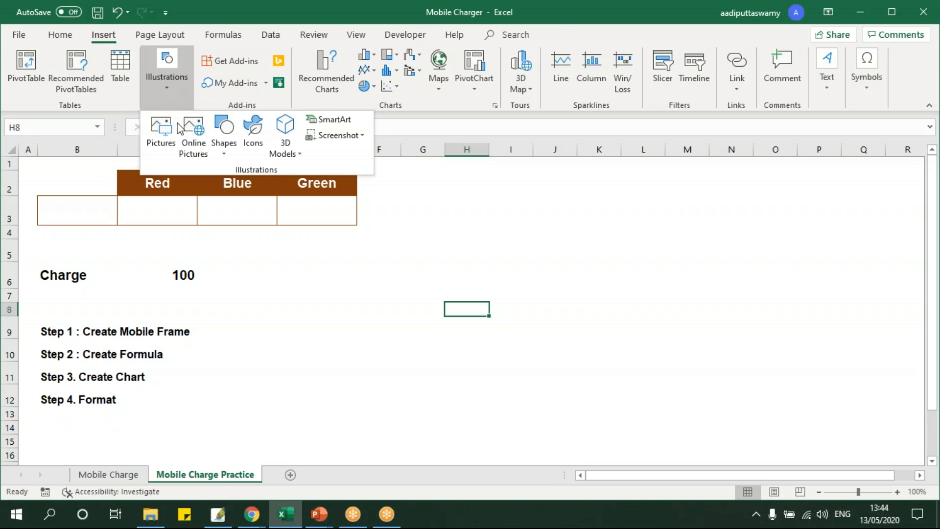
left_click(229, 156)
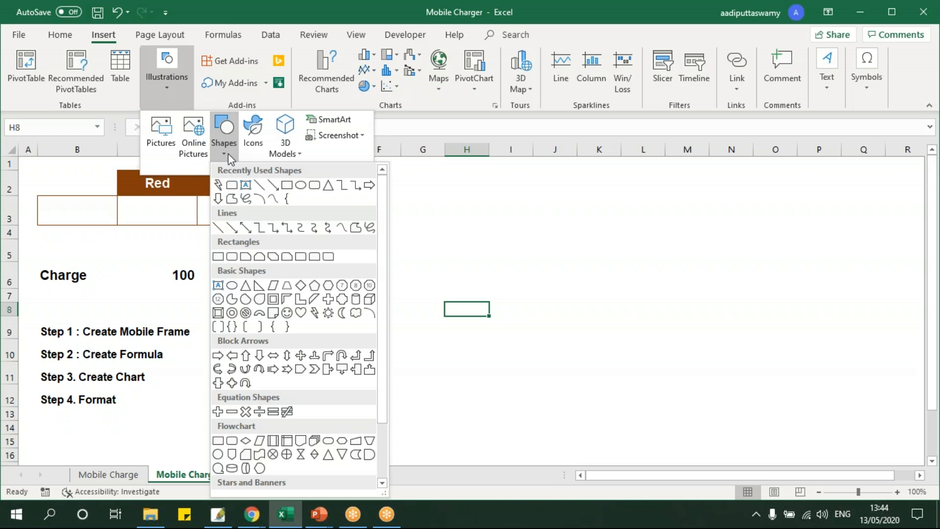
left_click(314, 186)
left_click_drag(434, 177, 606, 448)
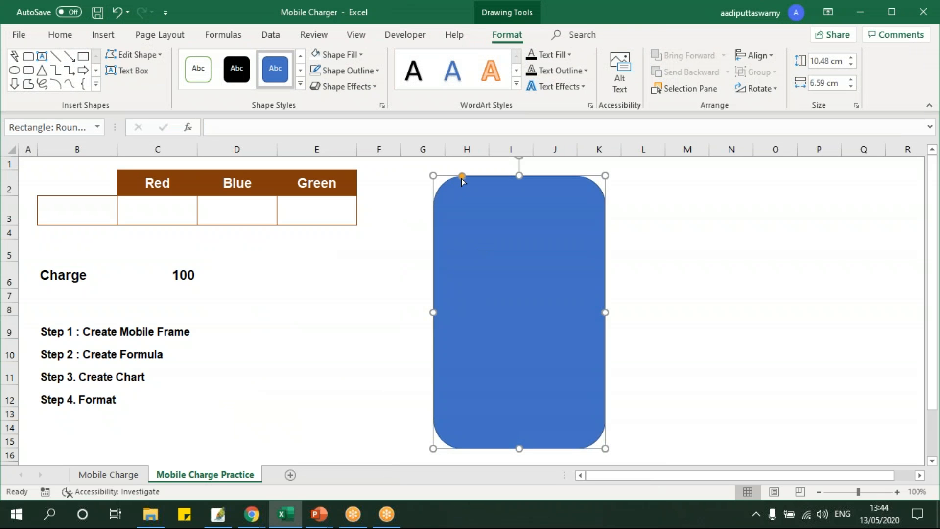
left_click_drag(463, 181, 440, 200)
left_click_drag(604, 312, 588, 310)
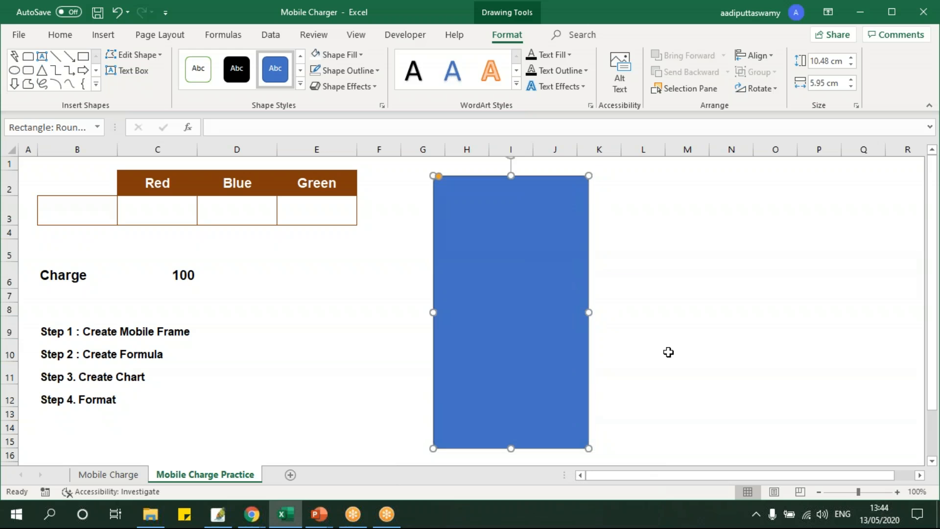
Step: Fill the phone rectangle with black and give it a grey outline
left_click(352, 54)
left_click(338, 98)
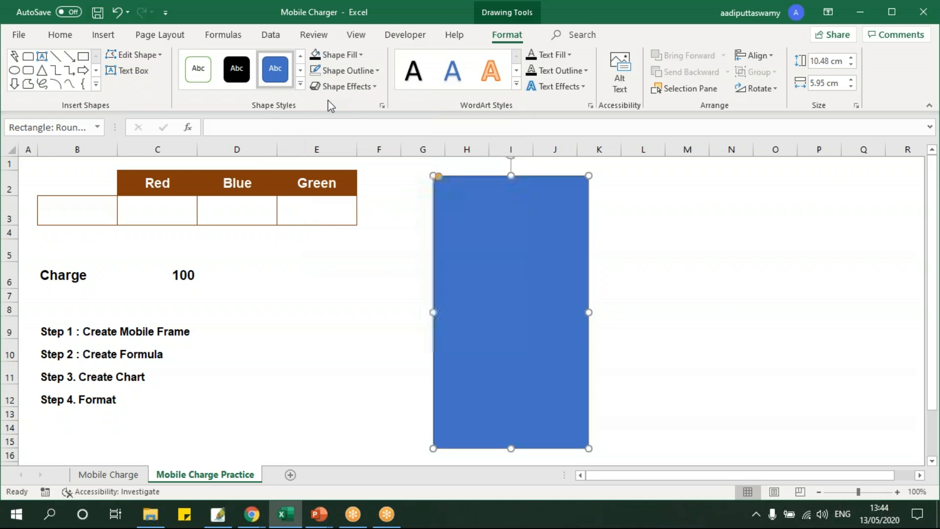
left_click(344, 70)
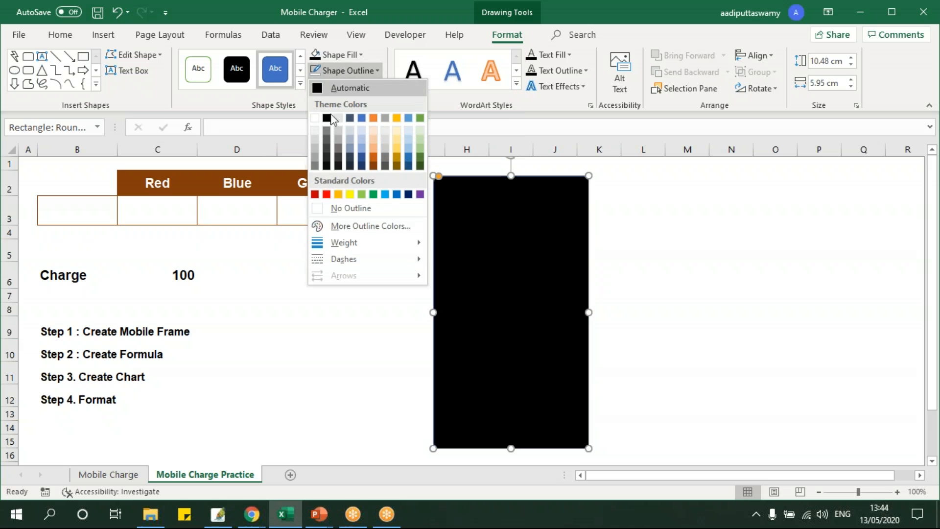
left_click(315, 165)
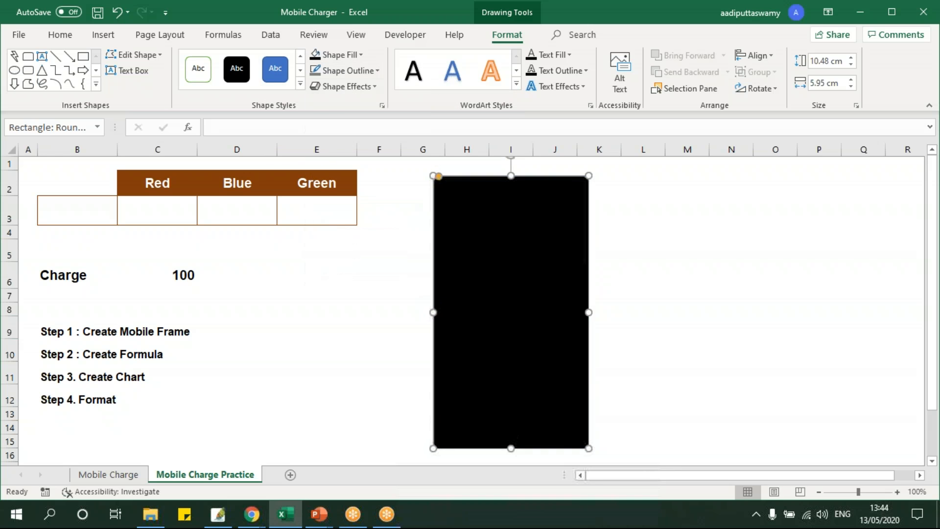
Step: Set the phone rectangle's outline weight to 6 pt and shift the shape slightly to the left
left_click(338, 70)
mouse_move(346, 243)
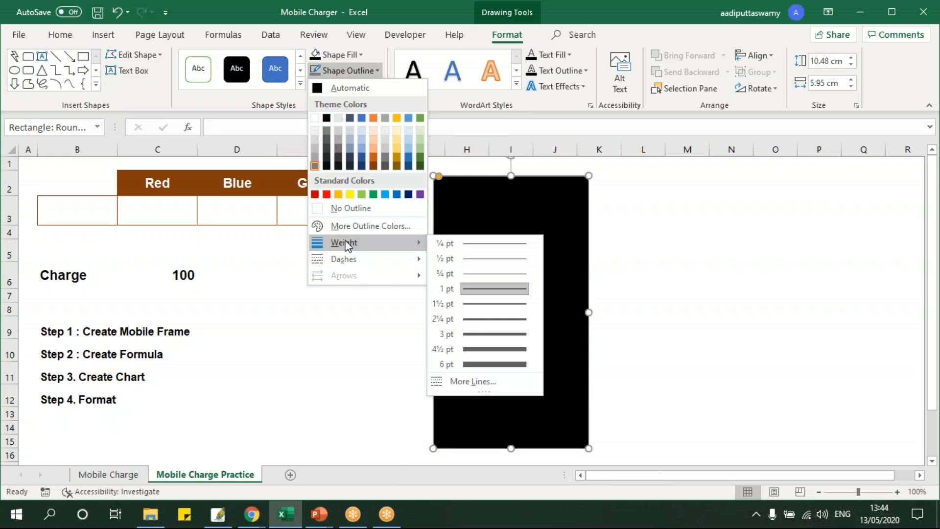
left_click(480, 364)
left_click(645, 307)
left_click_drag(521, 285, 518, 287)
key("Escape")
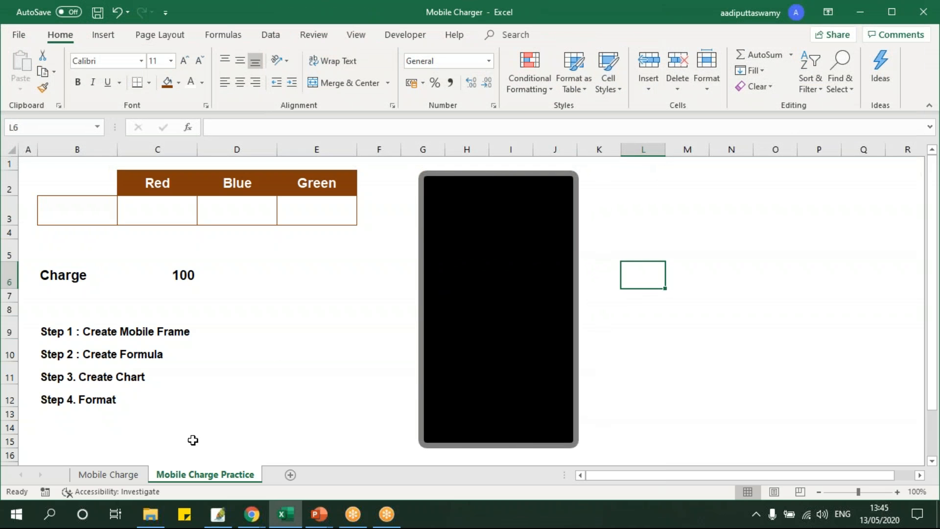
Step: Using the finished Mobile Charge sheet as reference, add a top-corners-rounded rectangle about 3.02 by 0.5 cm at the phone frame's bottom edge
left_click(130, 475)
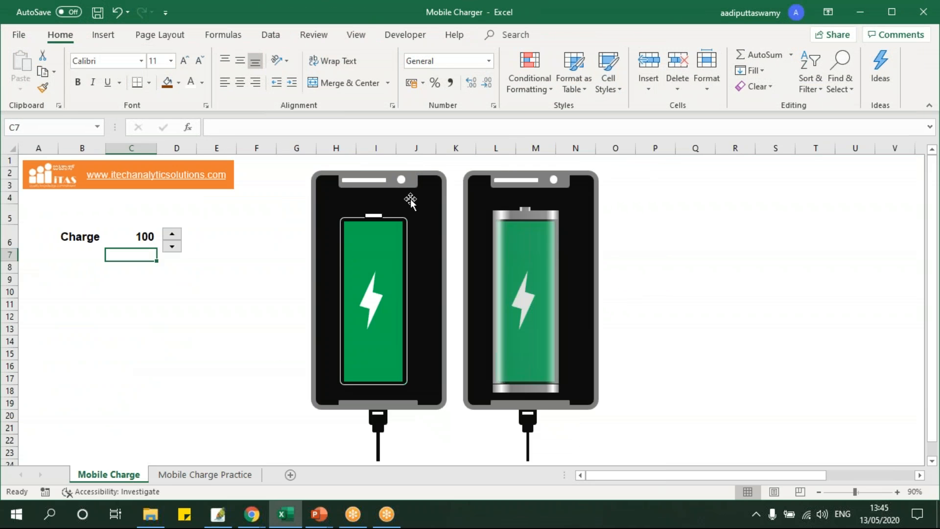
left_click(229, 474)
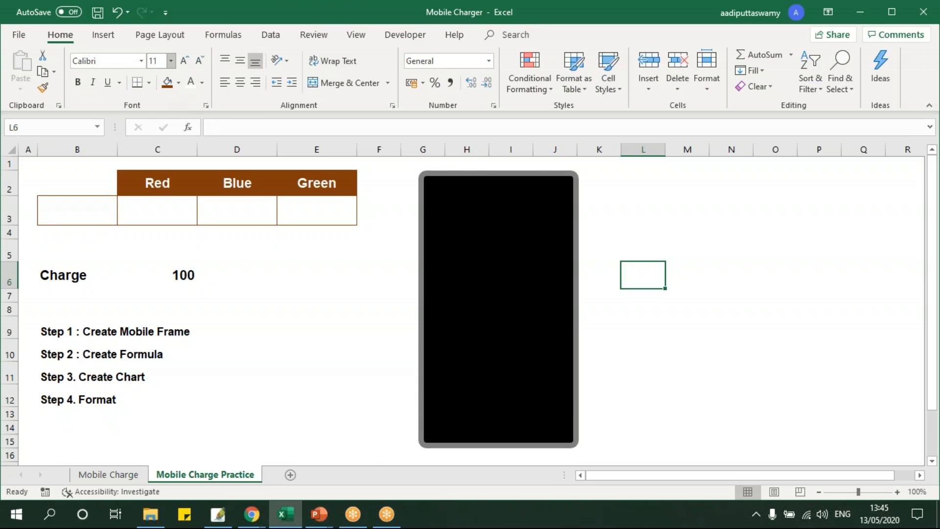
left_click(113, 34)
left_click(172, 82)
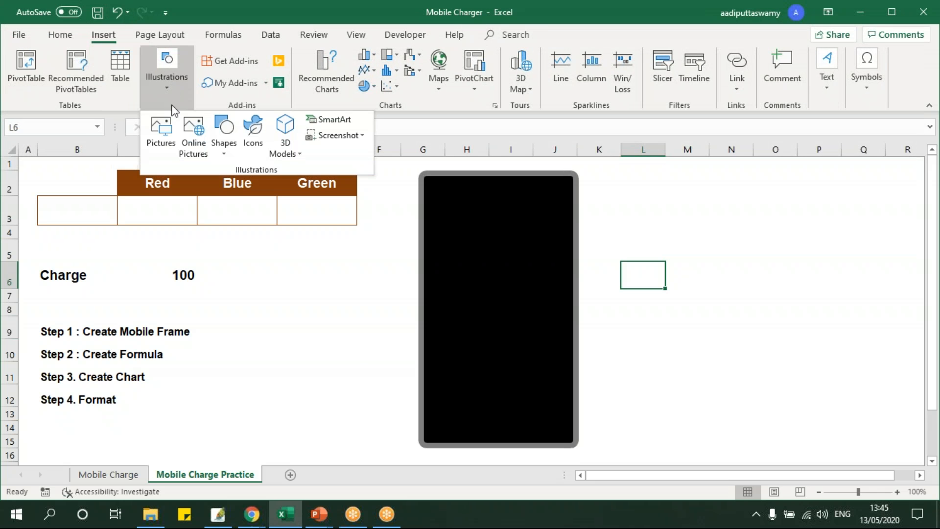
left_click(223, 145)
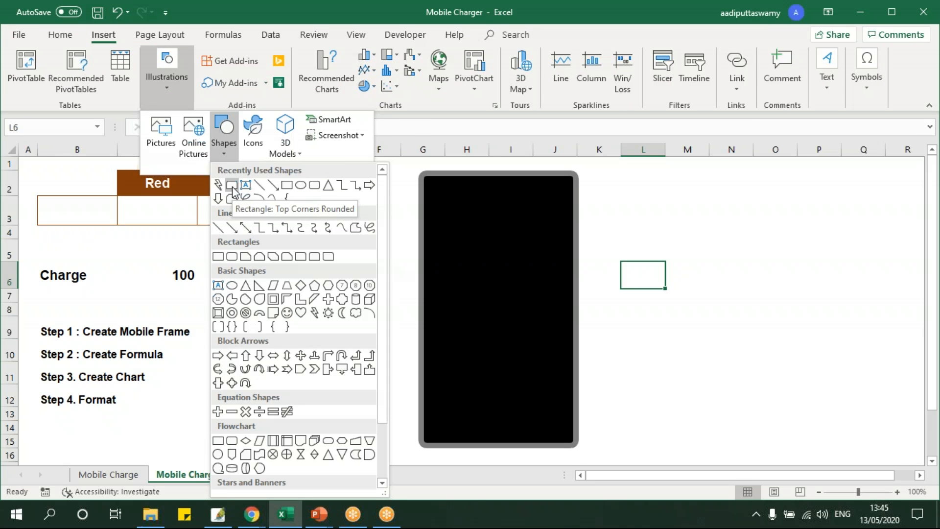
left_click(232, 187)
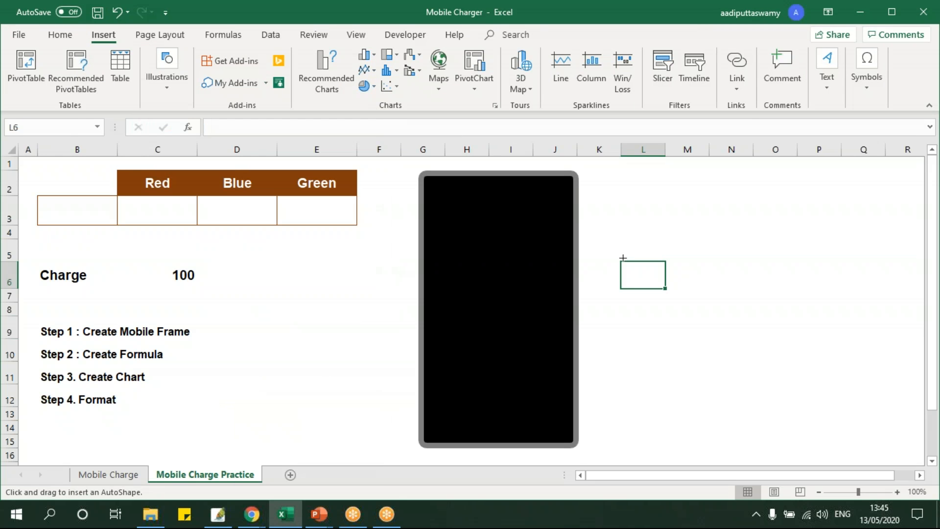
left_click(661, 203)
left_click_drag(734, 271, 789, 268)
left_click_drag(778, 203, 775, 203)
left_click_drag(725, 268, 725, 222)
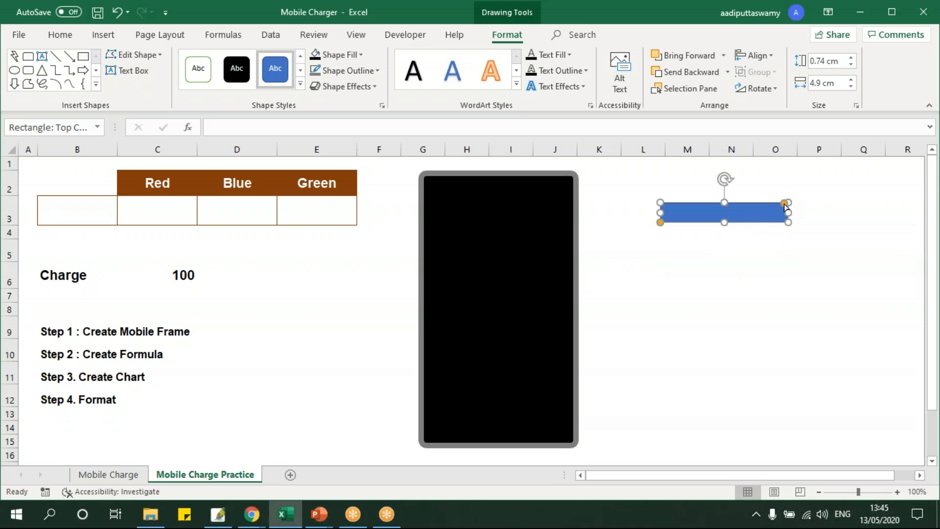
left_click_drag(785, 205, 505, 435)
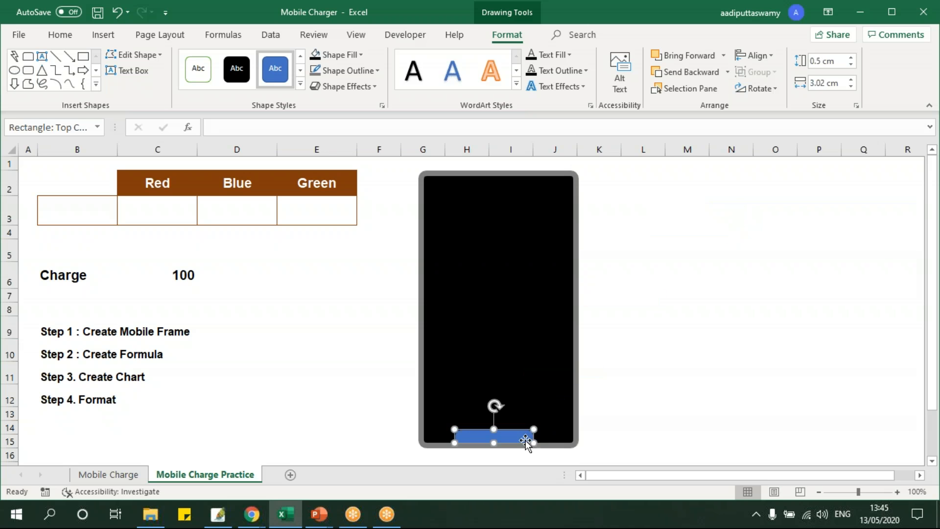
Step: Fill the small bottom shape with the frame's grey and remove its outline
left_click(342, 54)
left_click(315, 152)
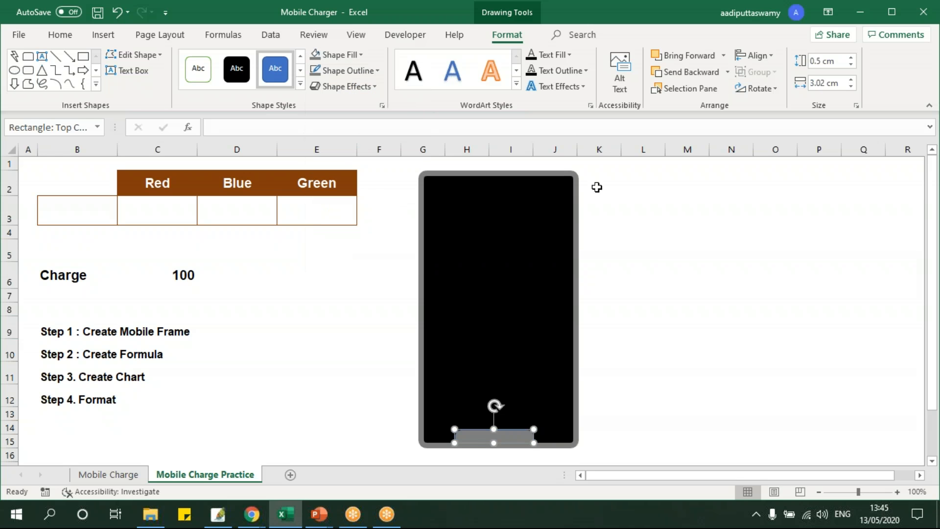
left_click(338, 70)
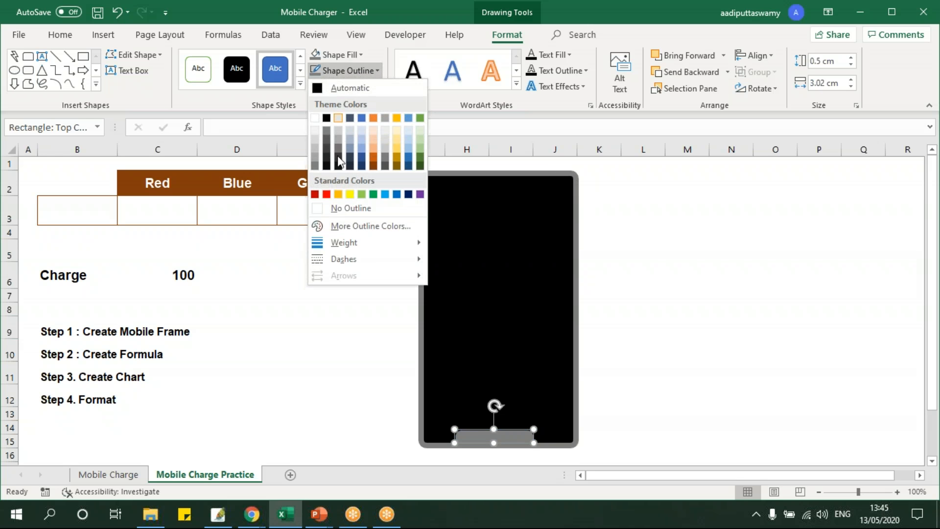
left_click(331, 208)
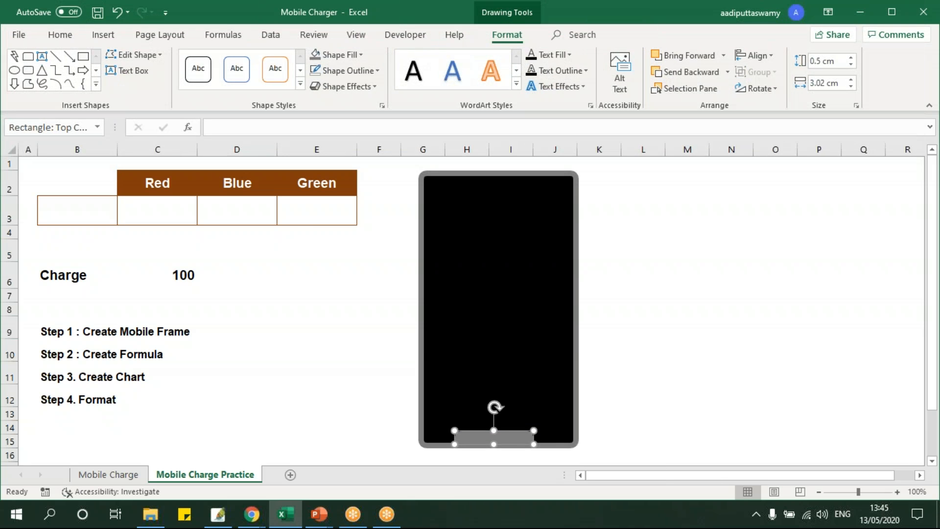
left_click(655, 364)
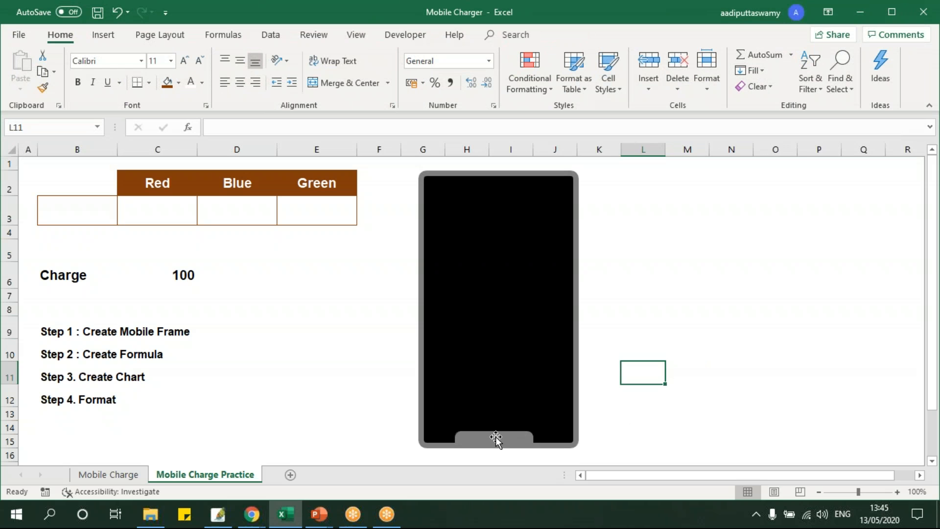
Step: Place an upside-down copy of the grey bottom shape at the frame's top edge and make it slightly wider and taller
left_click_drag(497, 439, 505, 185)
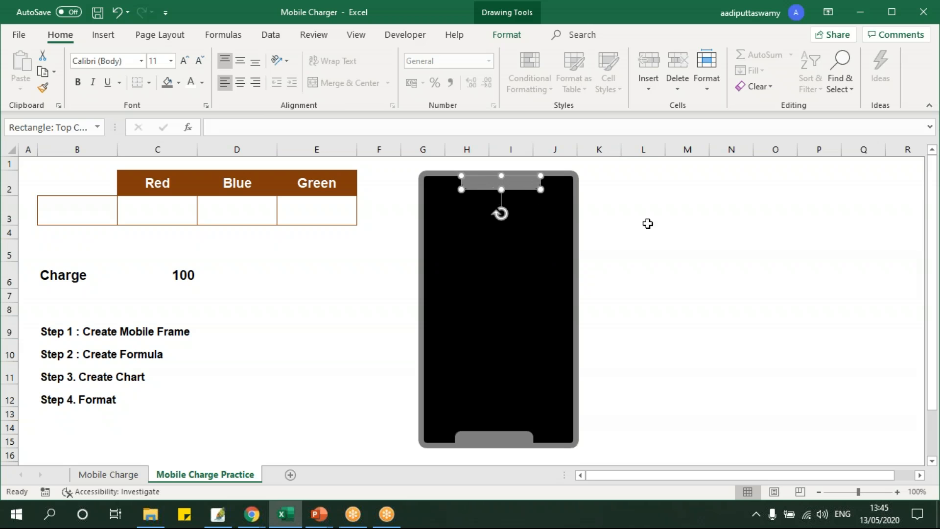
key("Escape")
left_click(489, 182)
mouse_move(501, 190)
left_mouse_down()
mouse_move(446, 185)
mouse_move(455, 197)
left_mouse_up()
left_click(644, 211)
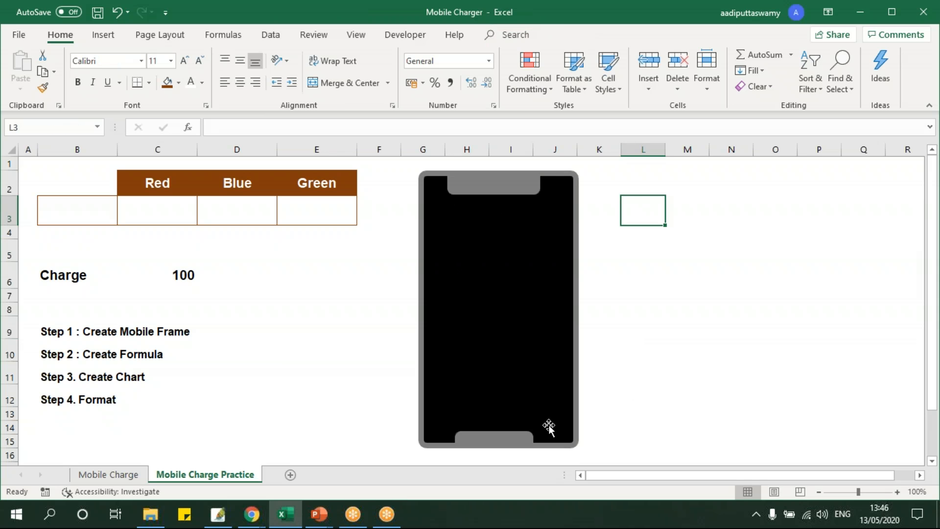
Step: Align the phone frame and its two grey edge shapes to a common horizontal center
left_click(513, 184)
left_click(527, 445, "ctrl")
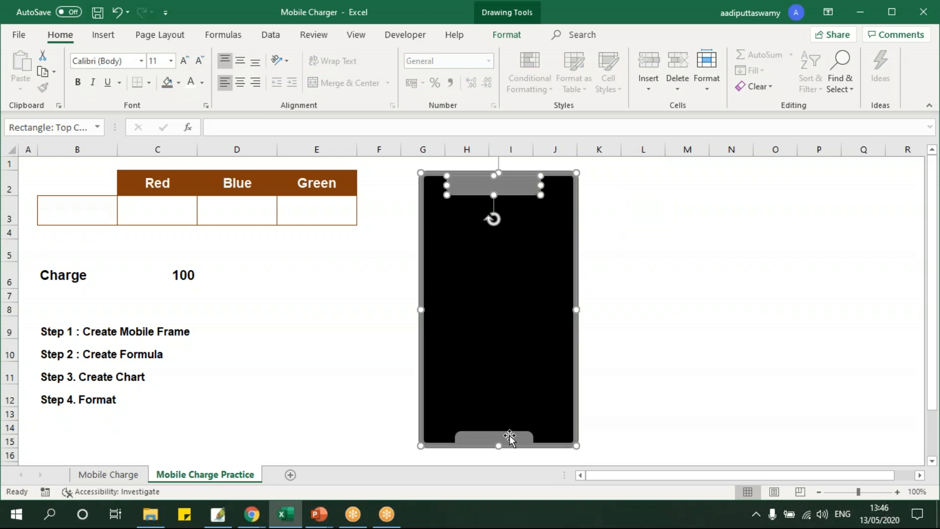
left_click(506, 438, "ctrl")
left_click(509, 35)
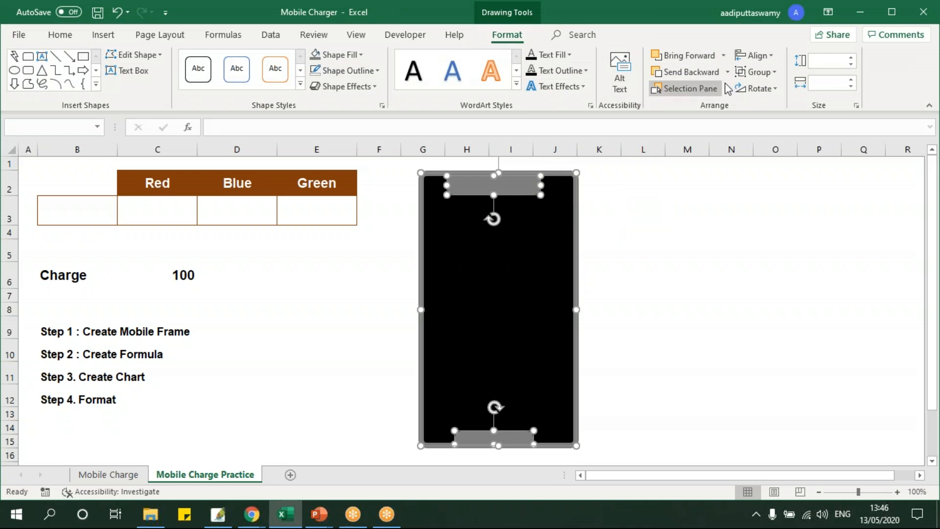
left_click(765, 60)
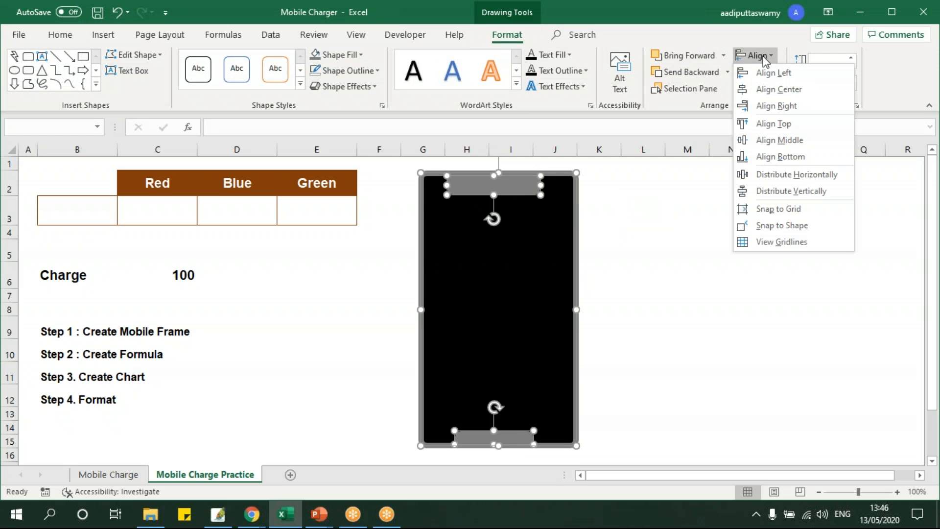
left_click(773, 90)
left_click(691, 333)
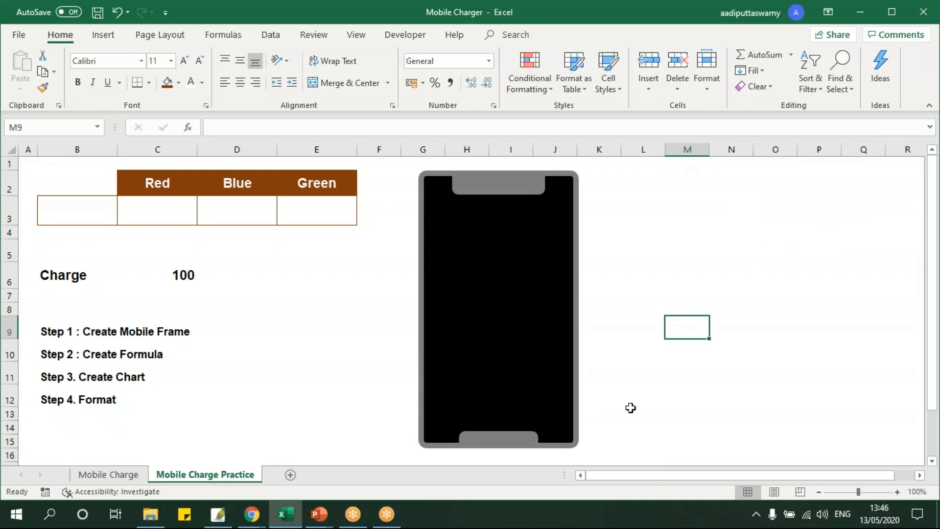
Step: Using the finished Mobile Charge sheet as reference, add a thin rounded rectangle about 2.54 by 0.24 cm on the phone's top grey shape
left_click(118, 475)
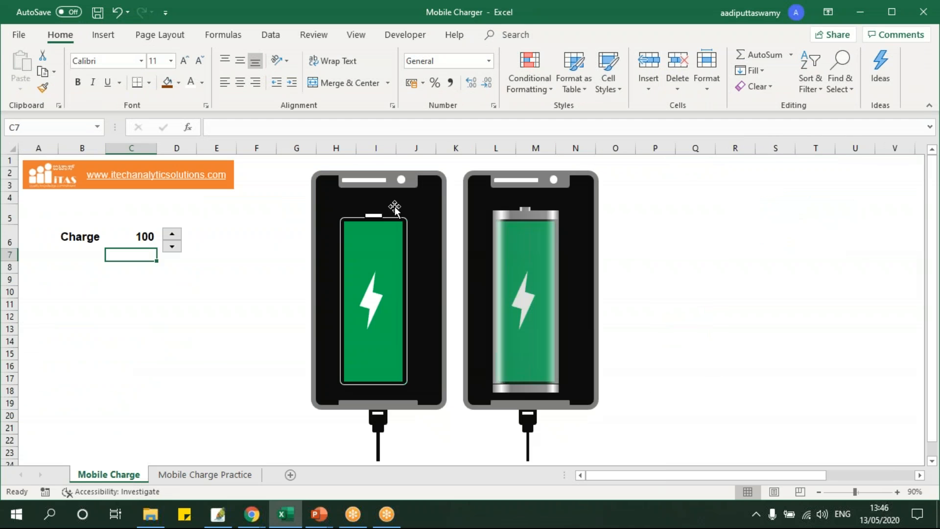
left_click(226, 475)
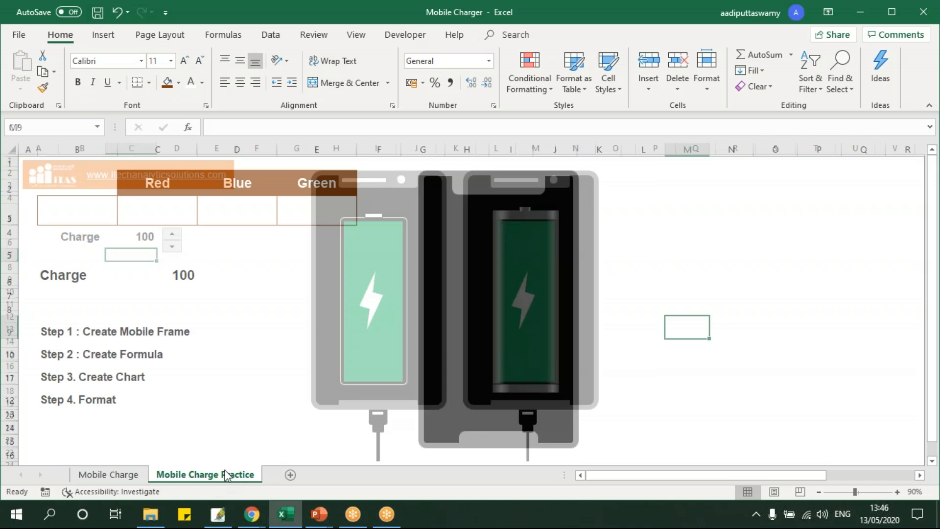
left_click(105, 37)
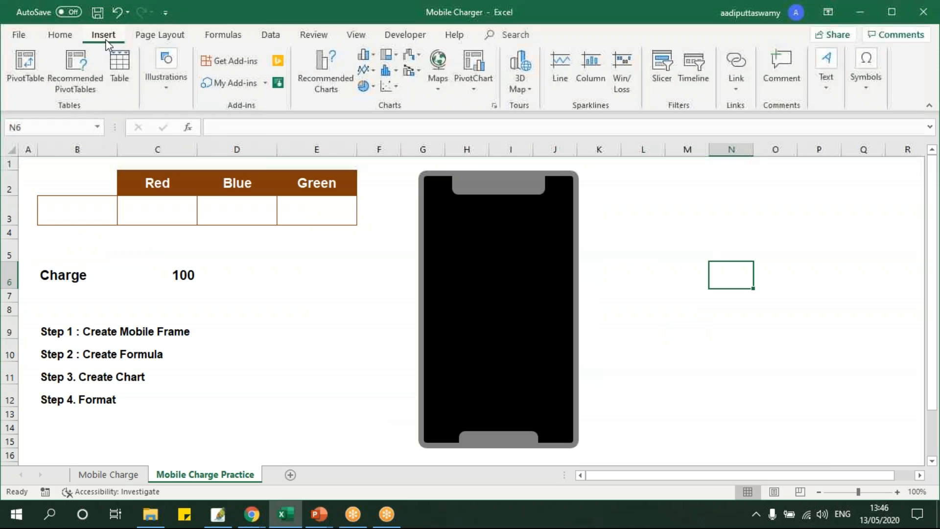
left_click(176, 88)
left_click(227, 146)
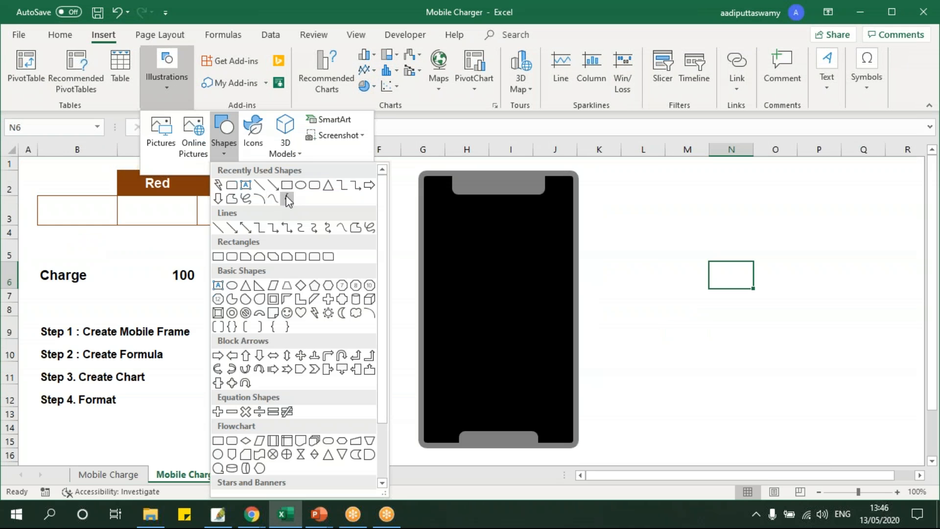
left_click(315, 186)
left_click_drag(661, 214, 504, 185)
left_click_drag(504, 185, 520, 186)
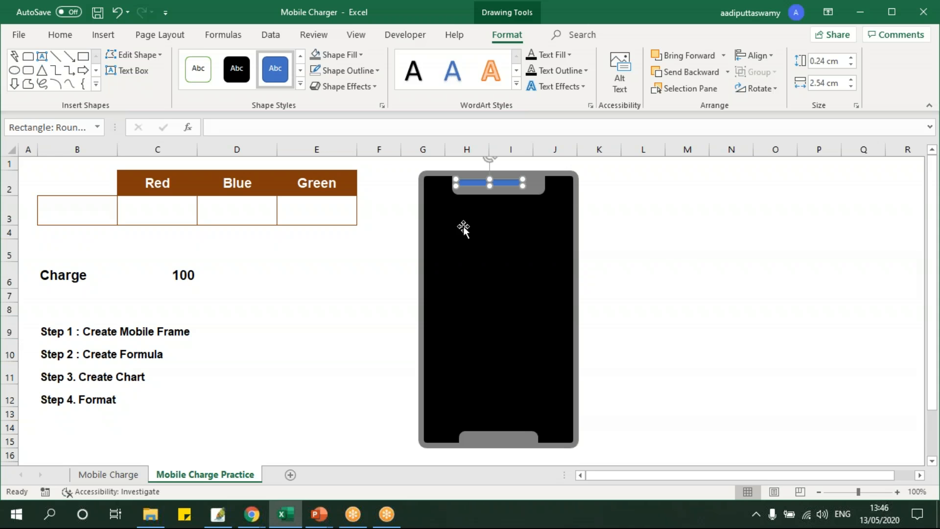
Step: Fill the thin speaker bar with white, remove its outline and adjust its position slightly within the top grey shape
left_click(341, 55)
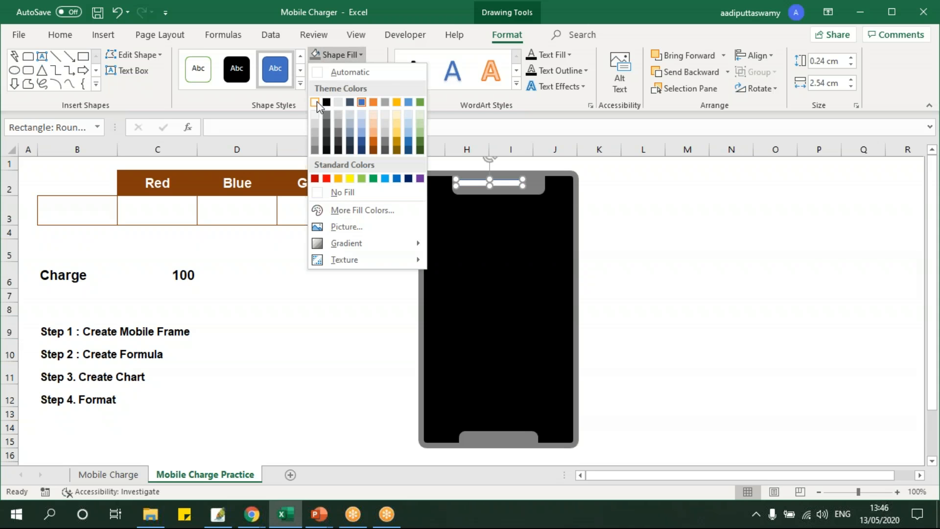
left_click(315, 102)
left_click(346, 71)
left_click(341, 208)
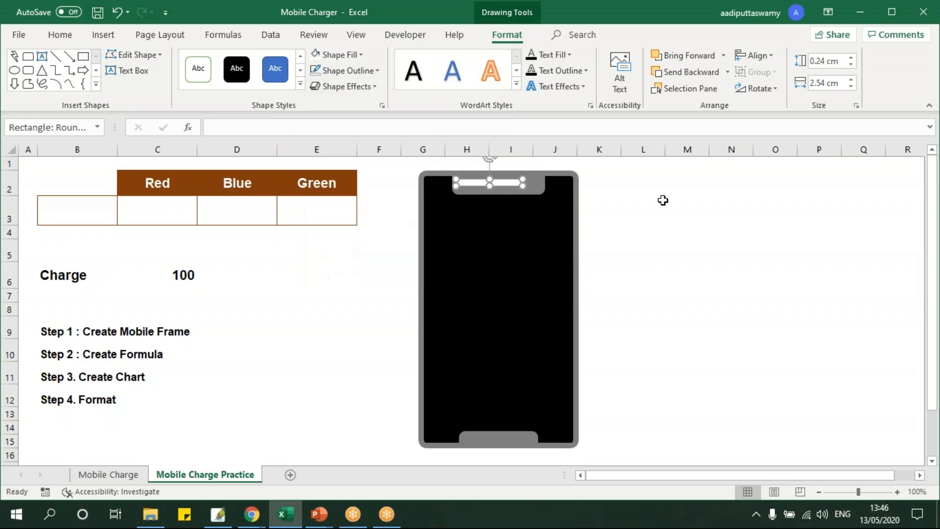
key("Escape")
left_click(494, 185)
left_click_drag(494, 185, 493, 183)
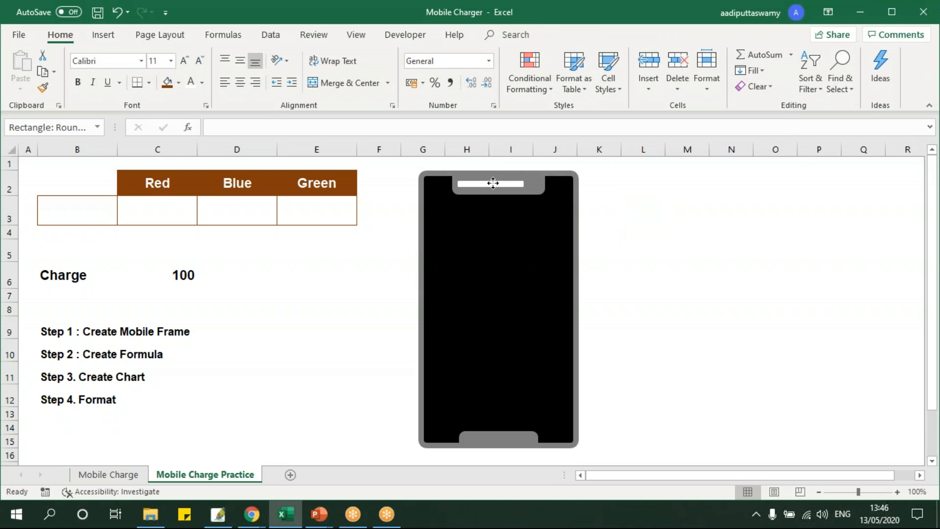
left_click(649, 214)
Step: Add a white circle about 0.29 cm in diameter and place it beside the speaker bar in the phone's top grey shape
left_click(112, 36)
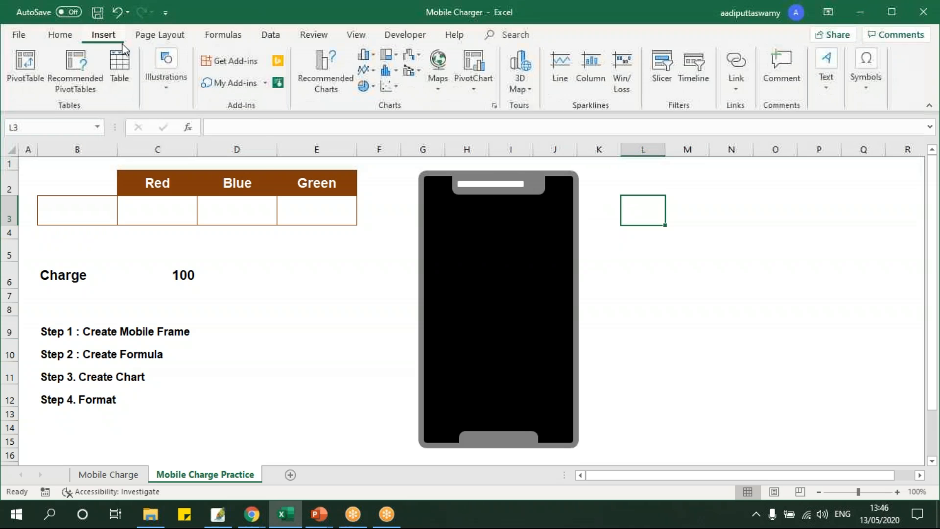
left_click(172, 94)
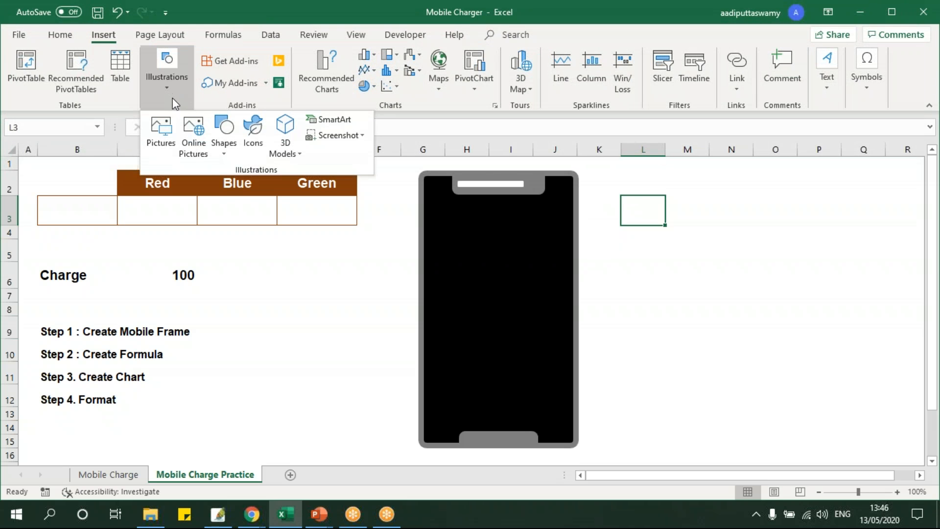
left_click(237, 157)
left_click(301, 185)
left_click(678, 248)
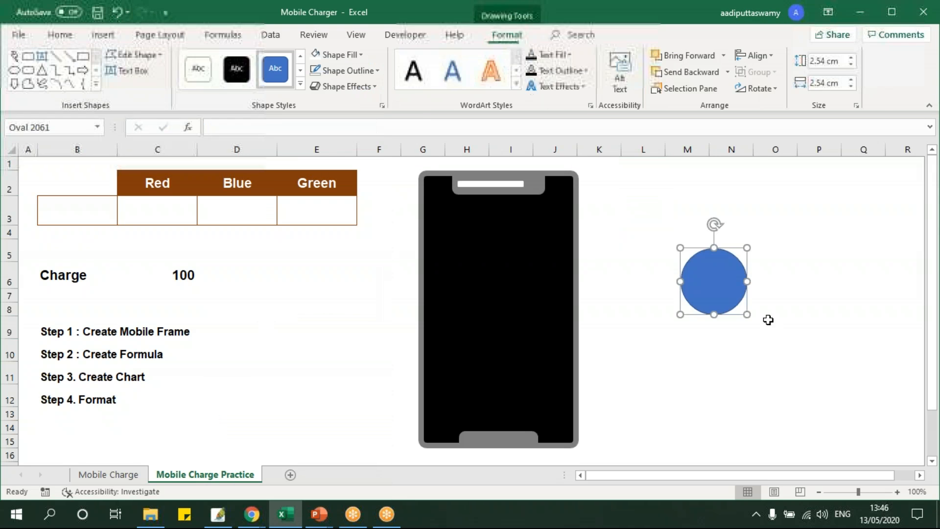
left_click_drag(747, 315, 688, 255)
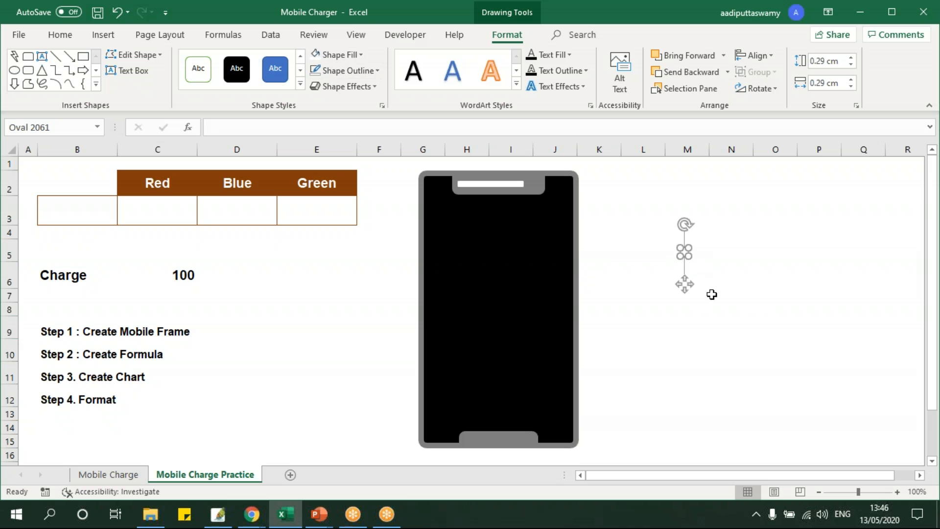
left_click(712, 294)
mouse_move(686, 258)
left_mouse_down()
mouse_move(640, 250)
mouse_move(534, 184)
left_mouse_up()
left_click(643, 232)
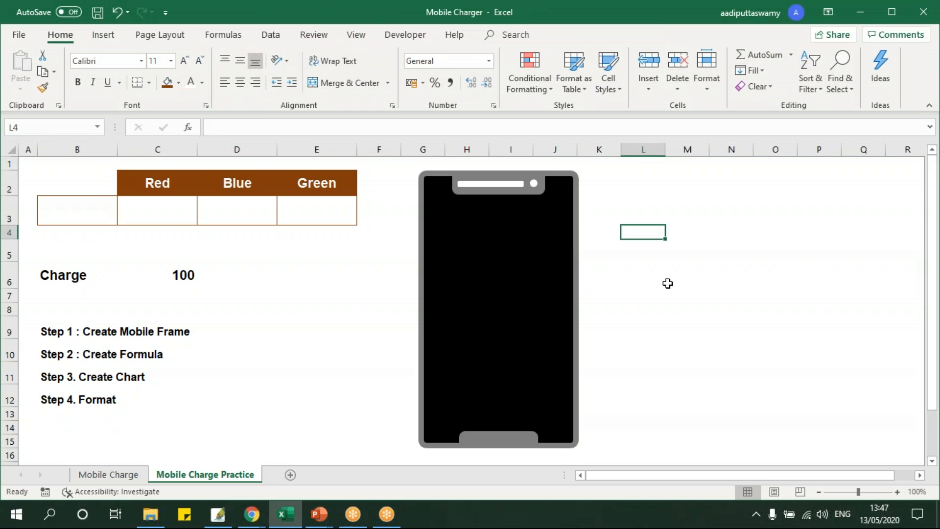
Step: Examine the Red, Blue and Green columns of the table and the Charge value they depend on
left_click(120, 378)
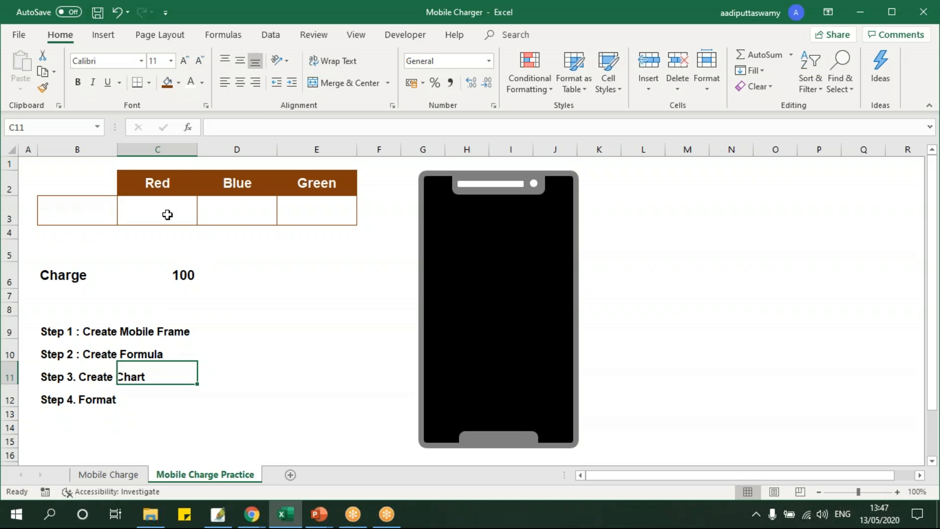
left_click_drag(168, 215, 292, 209)
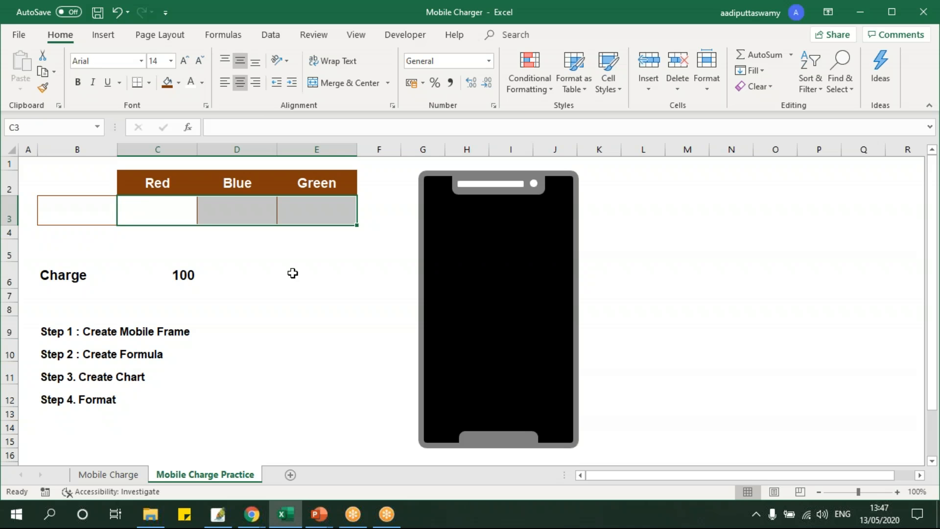
left_click_drag(179, 183, 176, 208)
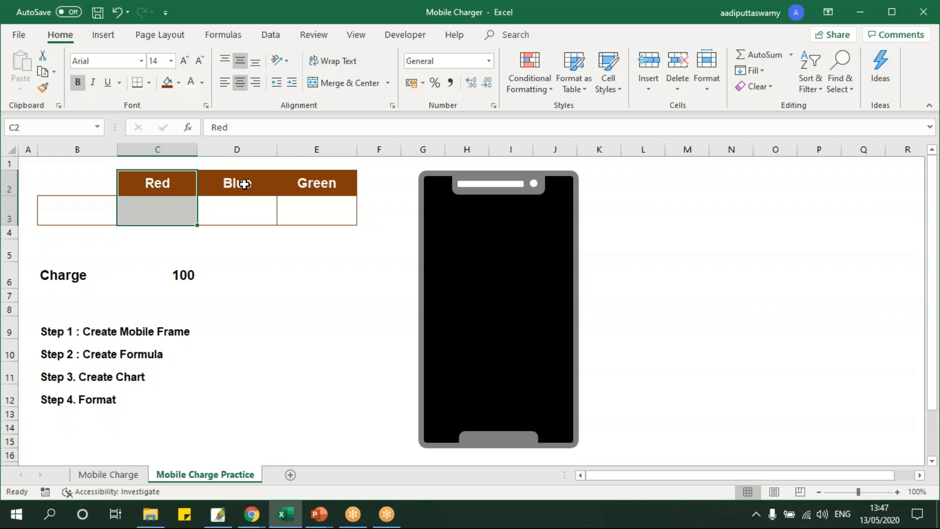
left_click_drag(245, 184, 241, 208)
left_click_drag(304, 182, 311, 212)
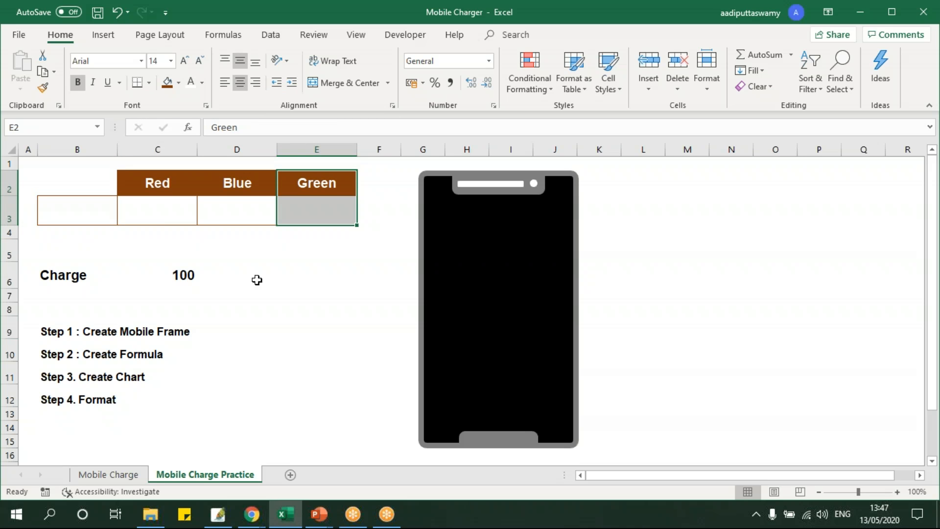
left_click(169, 274)
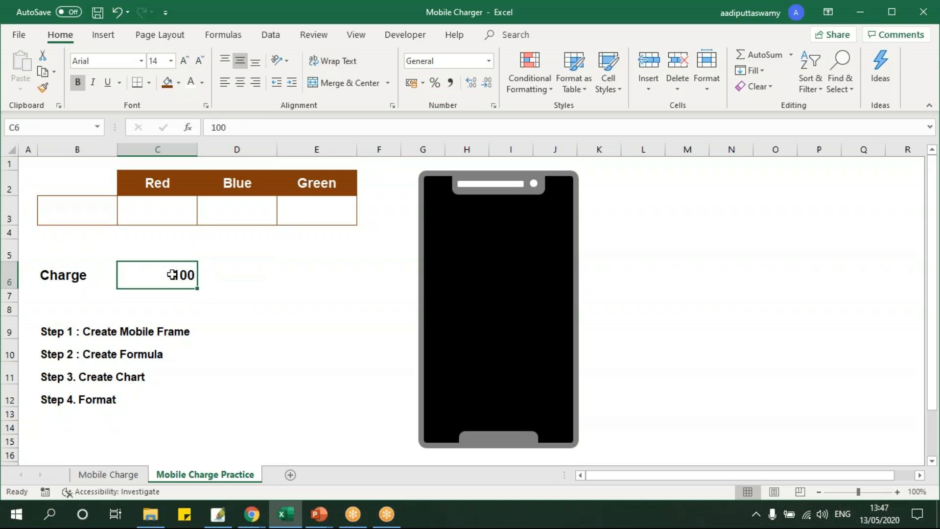
left_click(175, 211)
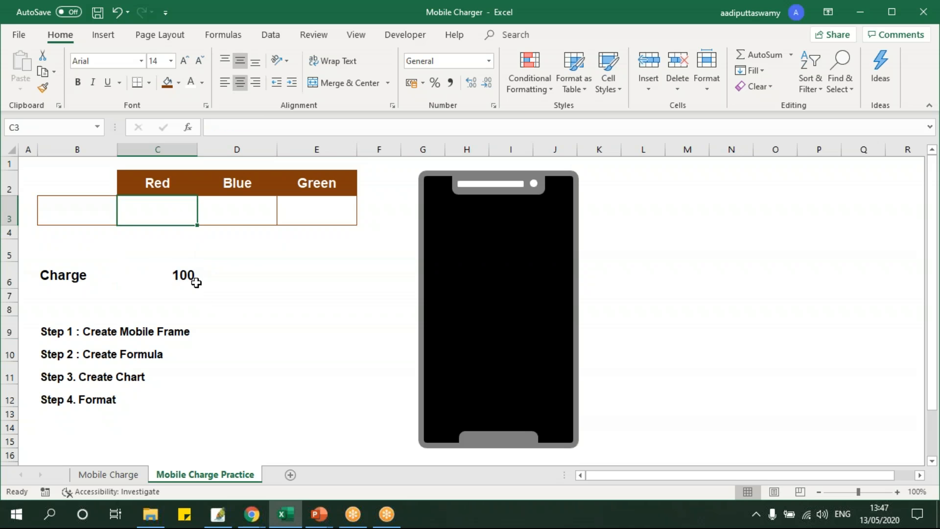
left_click(178, 273)
left_click(230, 217)
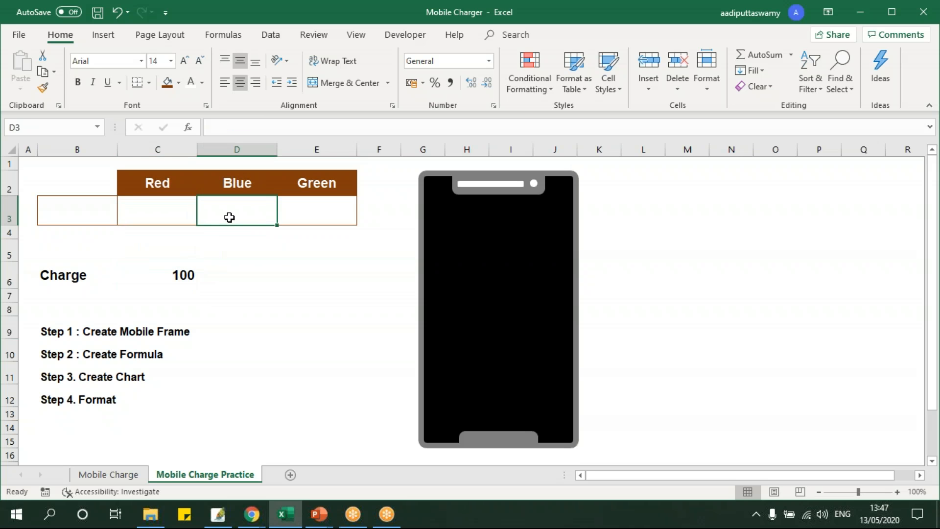
left_click(296, 209)
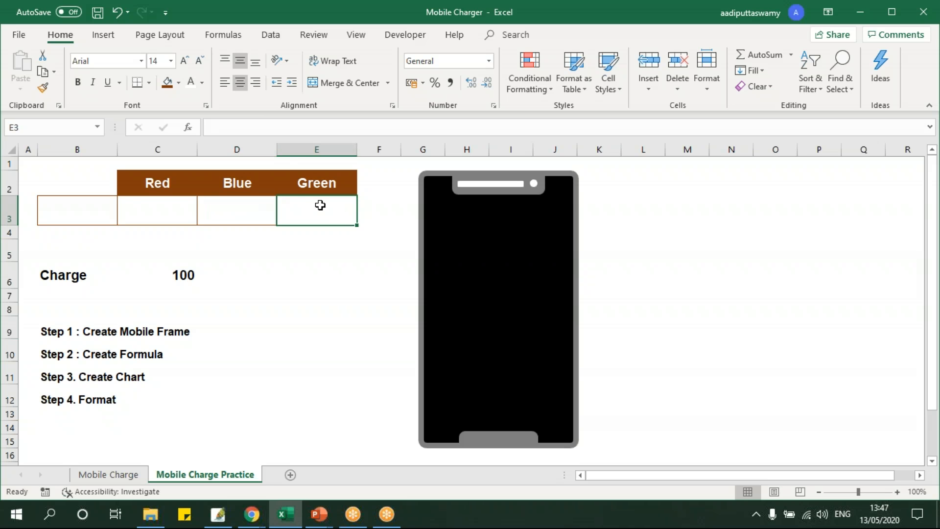
left_click(72, 275)
Step: Enter the row label Charge in cell B3 of the color table
left_click(88, 215)
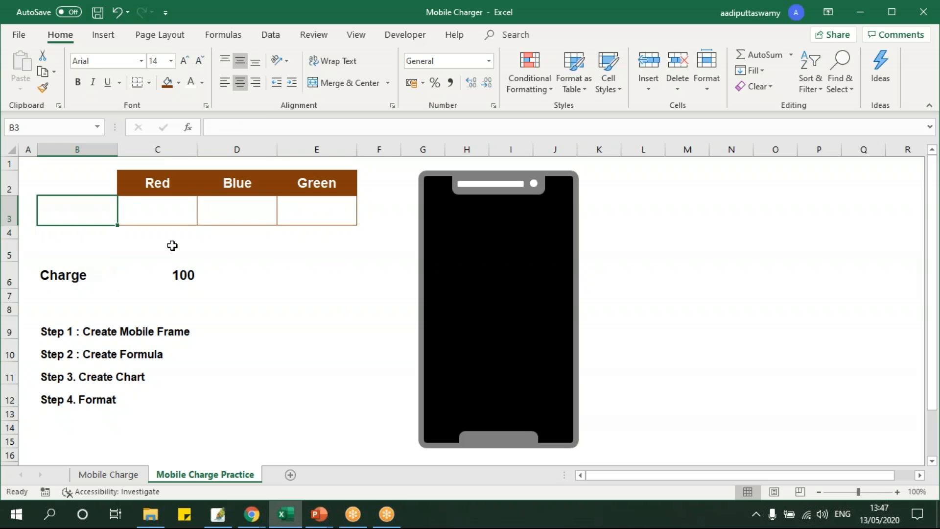
type("Charge")
key("Tab")
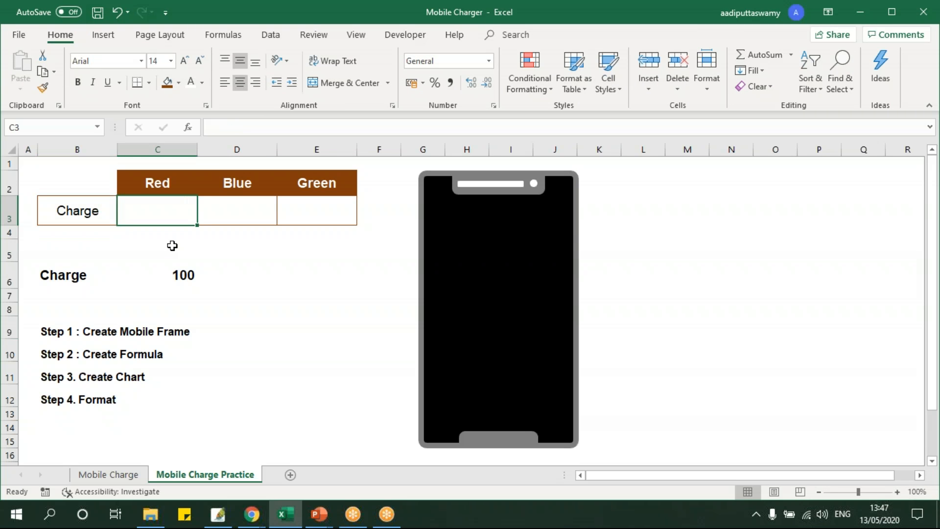
Step: Enter the formula =IF(C6<=10,C6,NA()) in cell C3 under Red
type("=if")
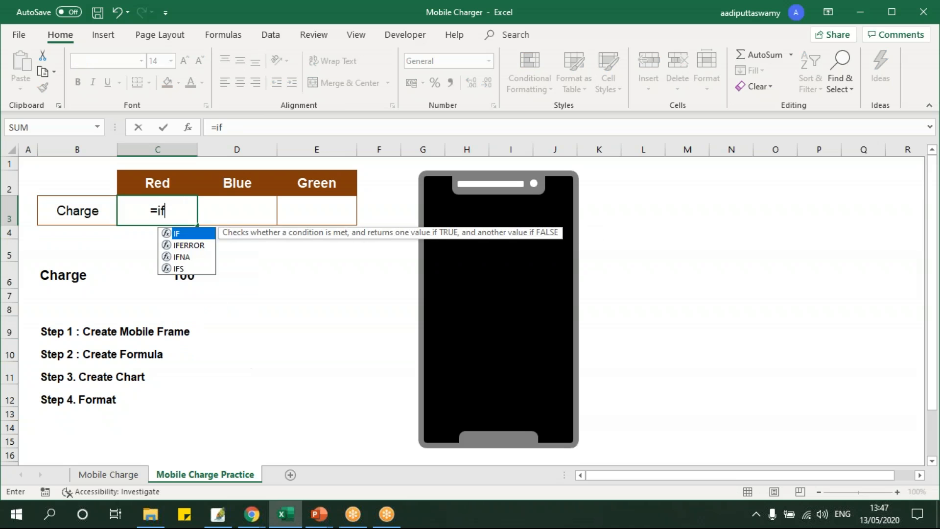
key("Tab")
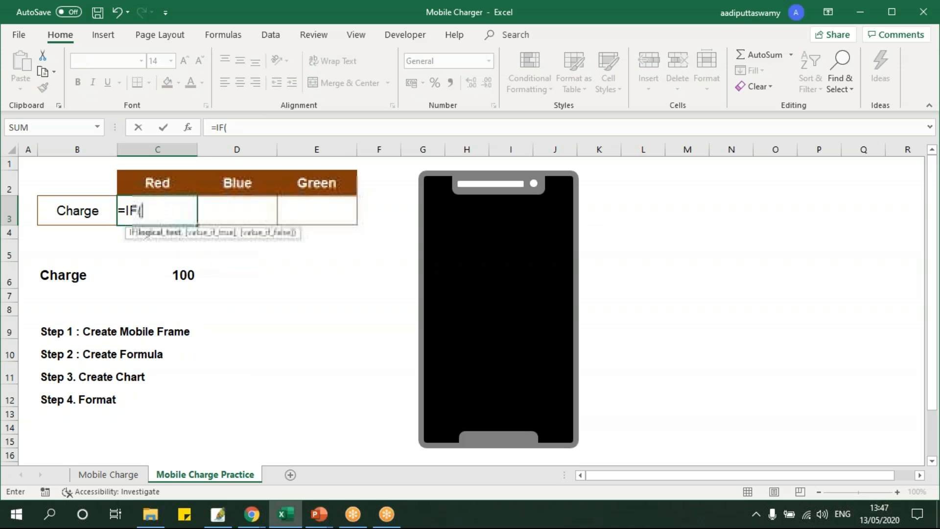
left_click(183, 277)
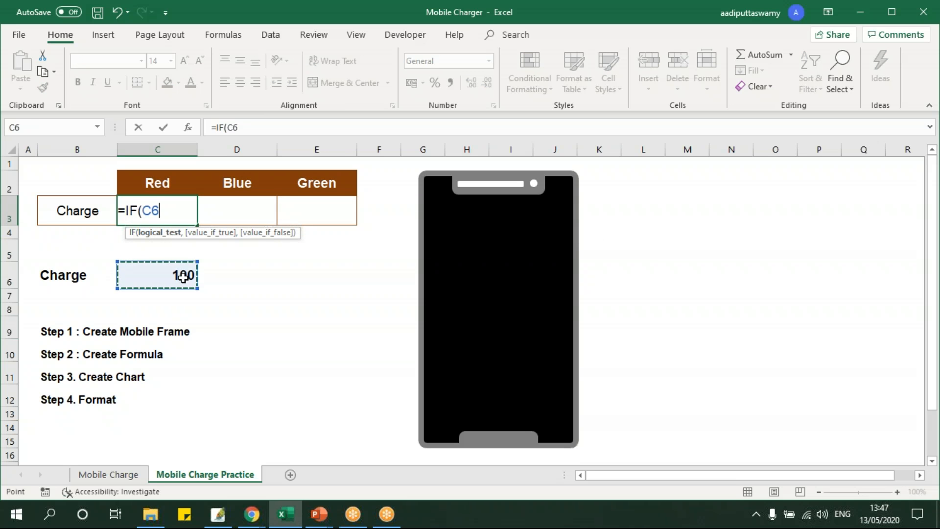
type("<=10,")
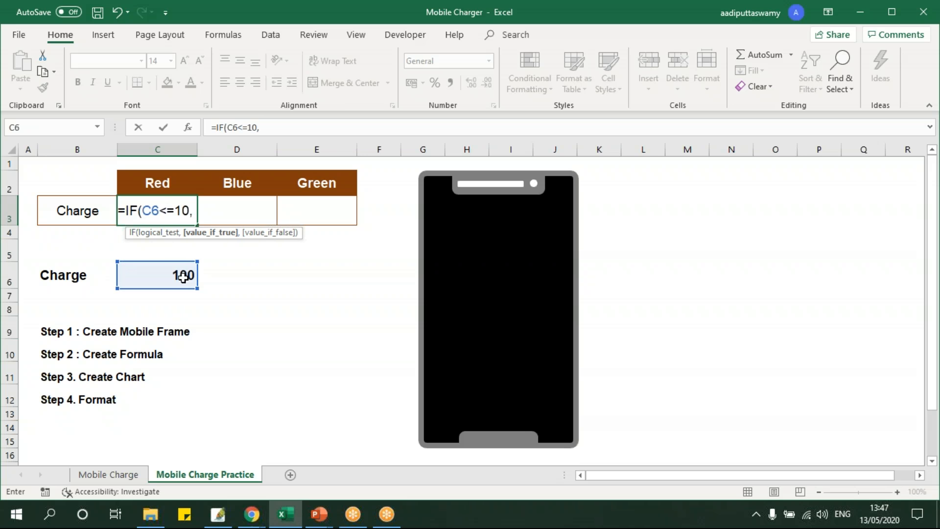
left_click(183, 277)
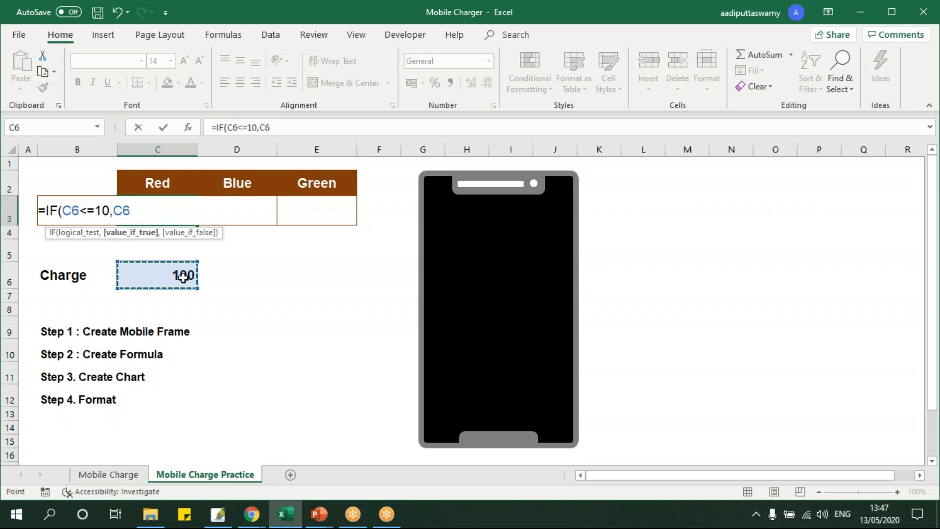
type(",")
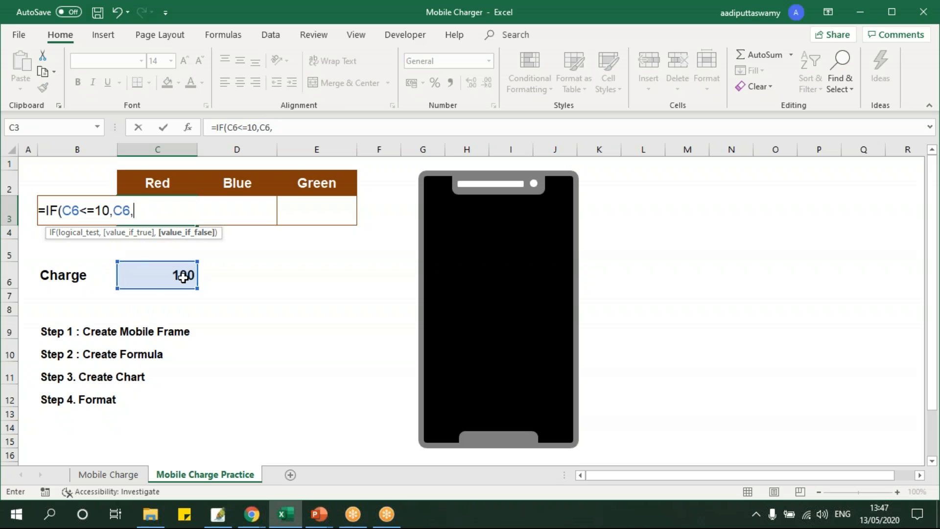
type("na())")
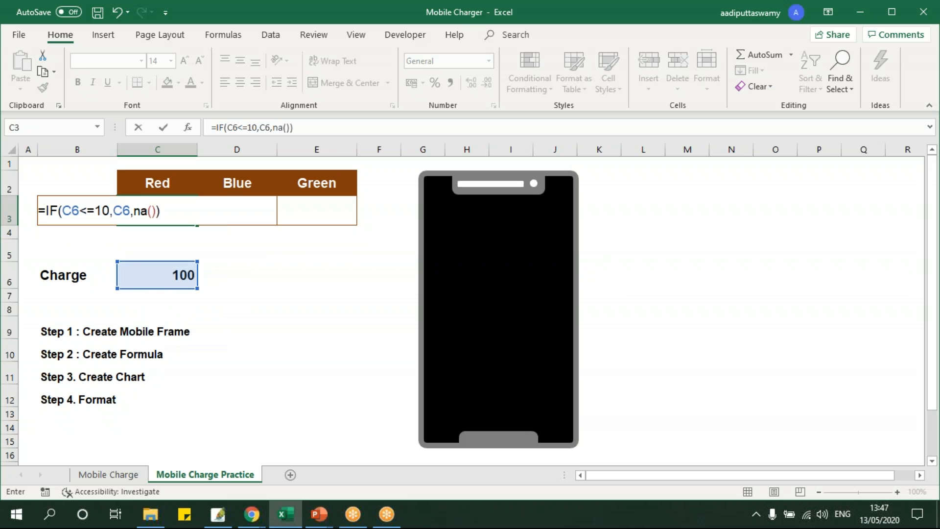
key("Return")
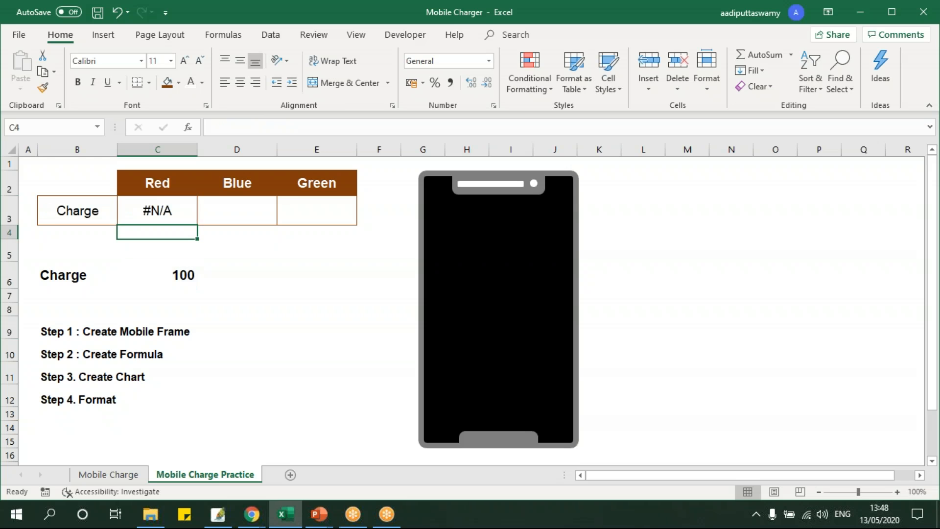
Step: Review the Red formula in cell C3, including its NA() part and the Charge cell it refers to
left_click(189, 278)
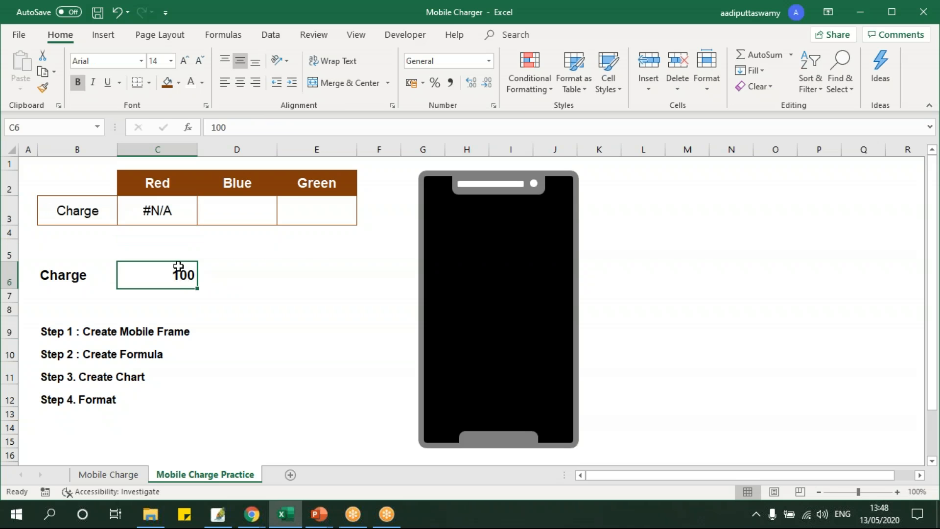
left_click(150, 211)
double_click(169, 209)
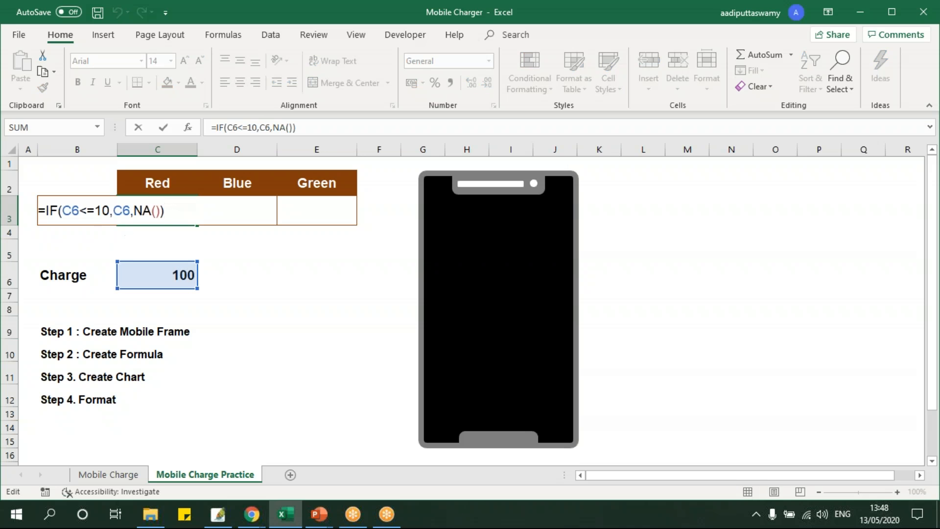
left_click_drag(135, 210, 160, 211)
Step: Enter the formula =IF(AND(C6>10,C6<=80),C6,NA()) in cell D3 under Blue
left_click(252, 215)
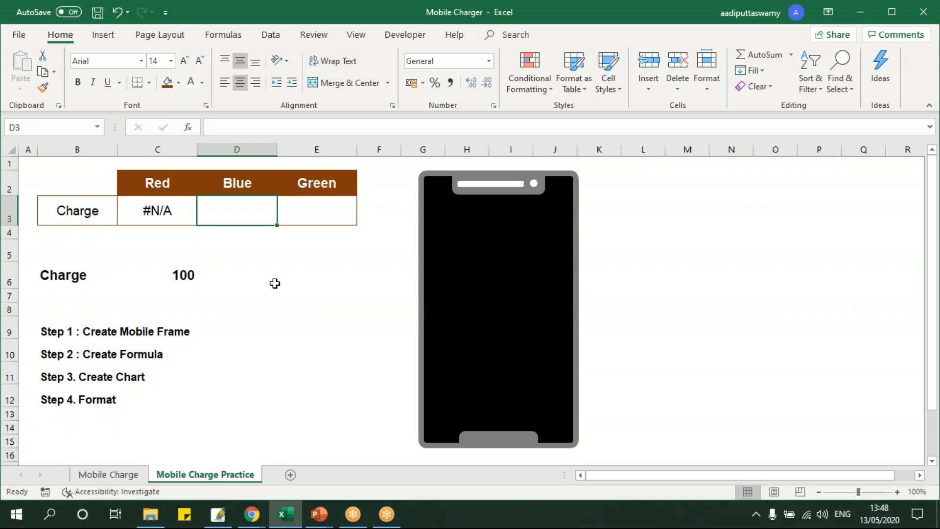
type("=if")
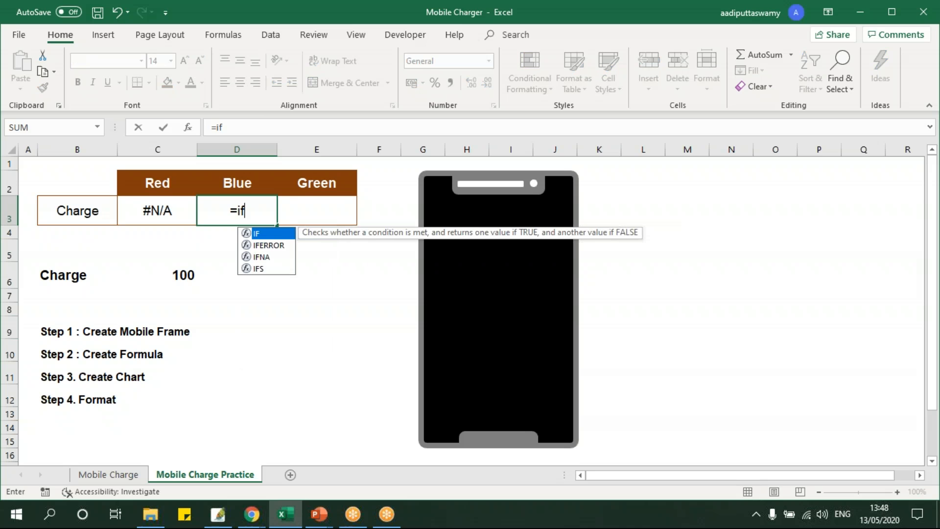
type("(")
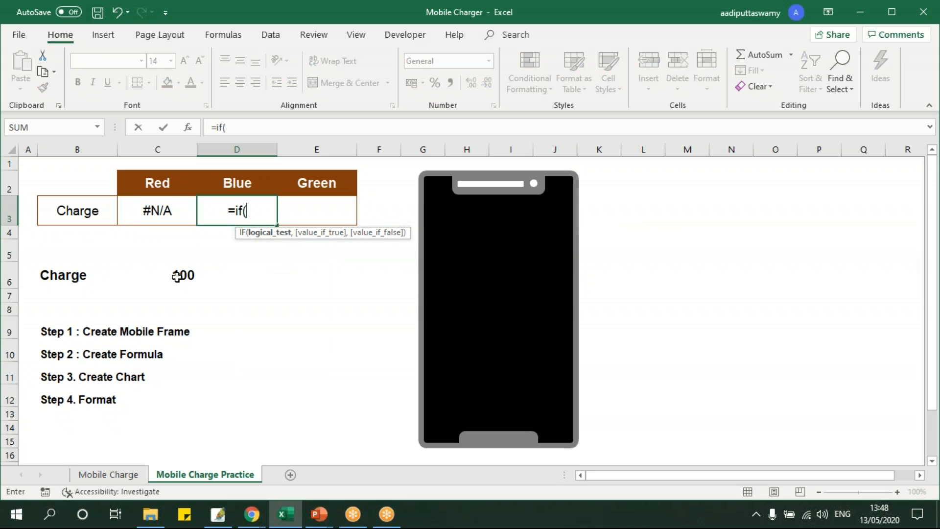
type("and(")
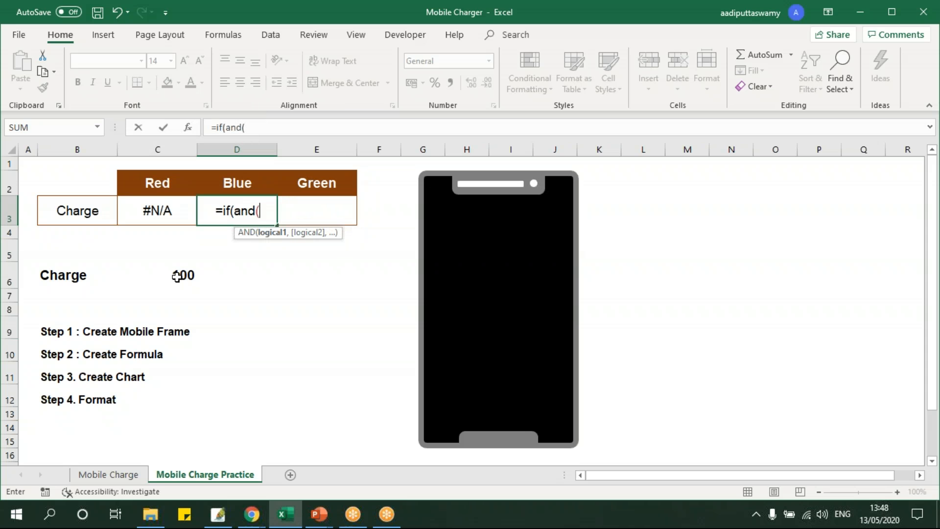
left_click(176, 272)
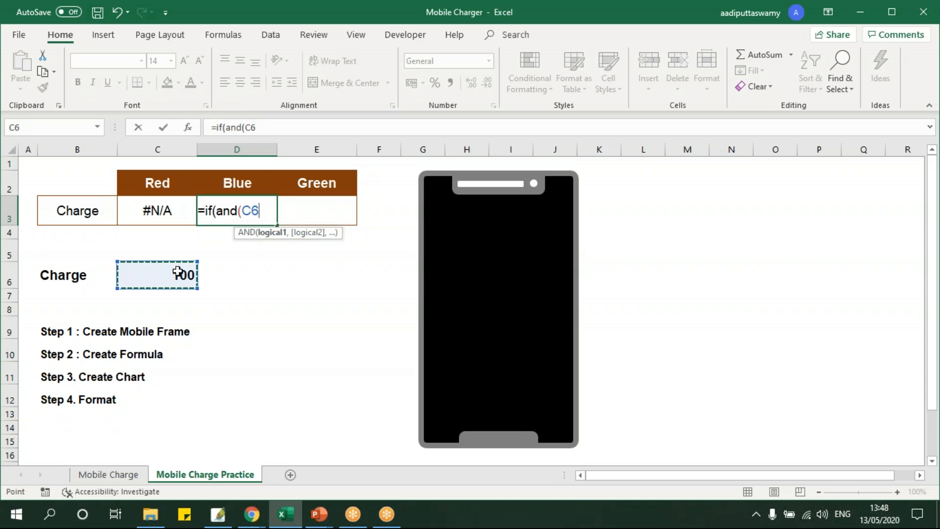
type(">")
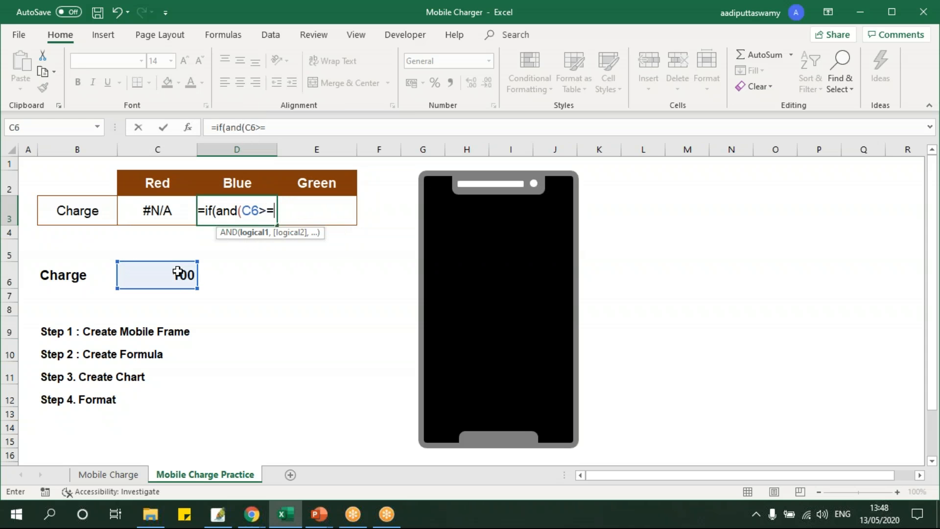
type("=11")
key("BackSpace")
key("BackSpace")
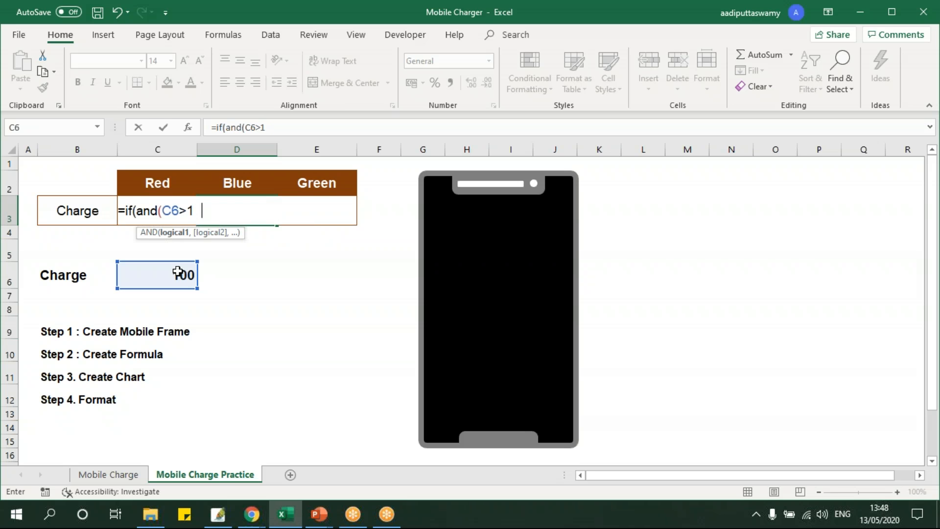
type("10,")
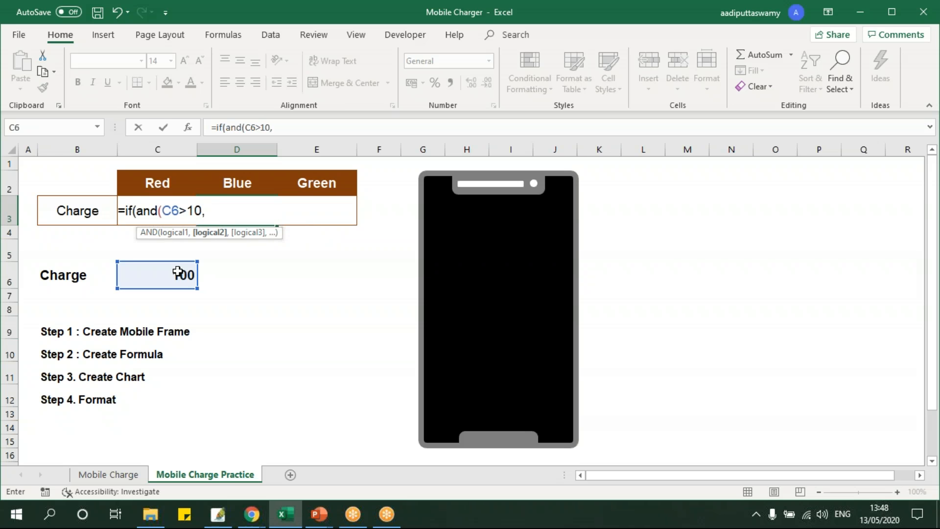
left_click(177, 272)
type("<=80")
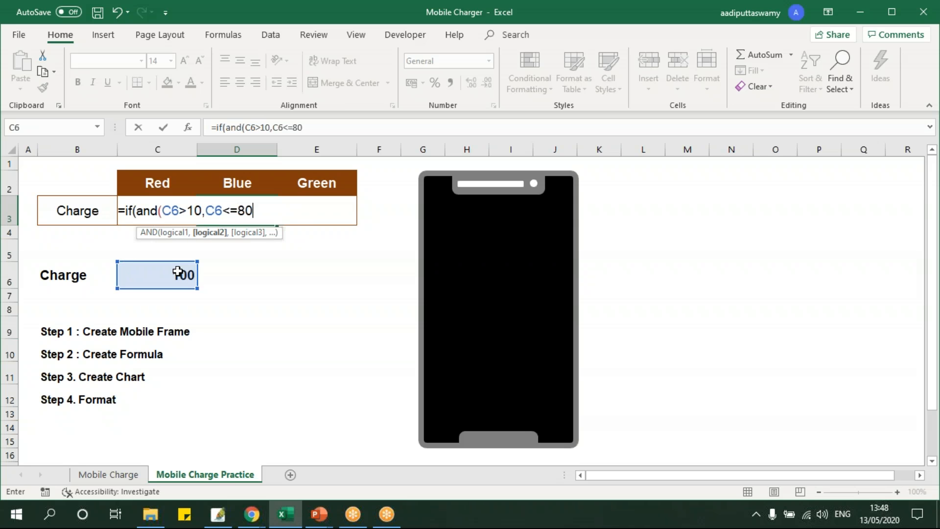
type("),")
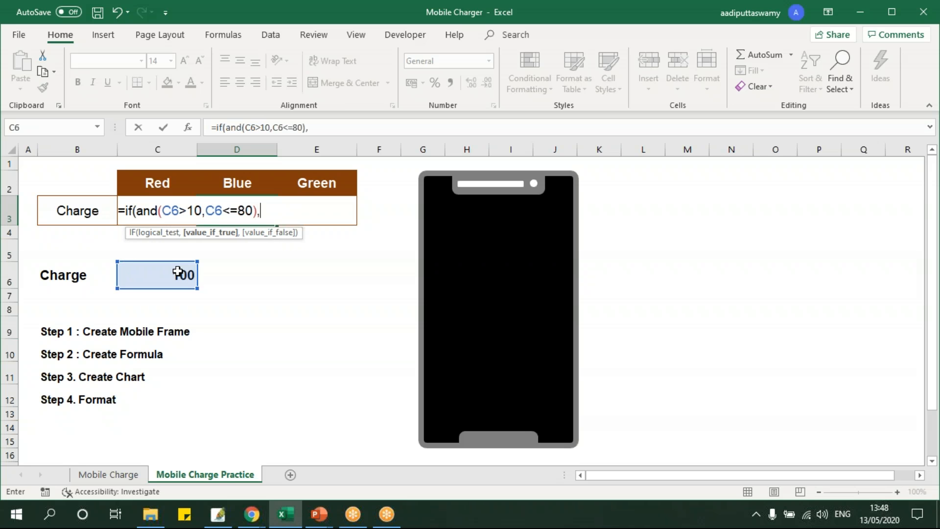
left_click(177, 272)
type(",na())")
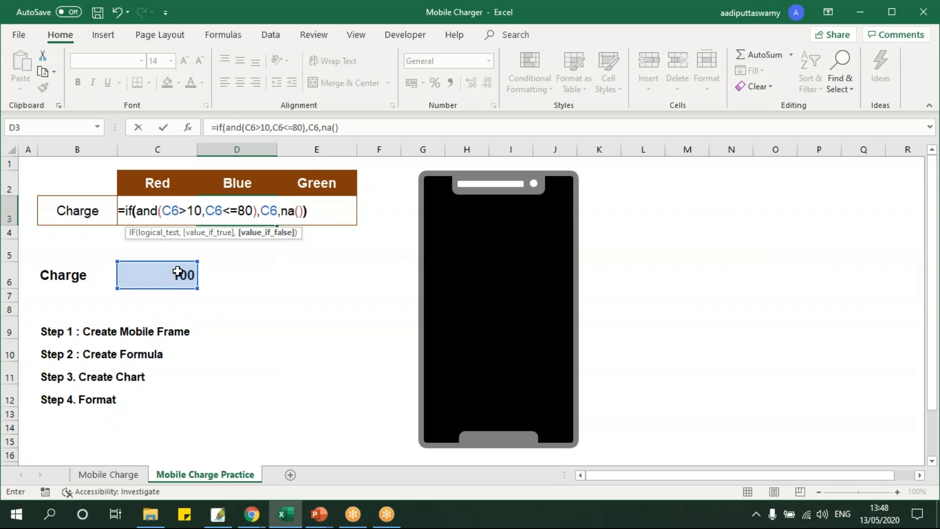
key("Return")
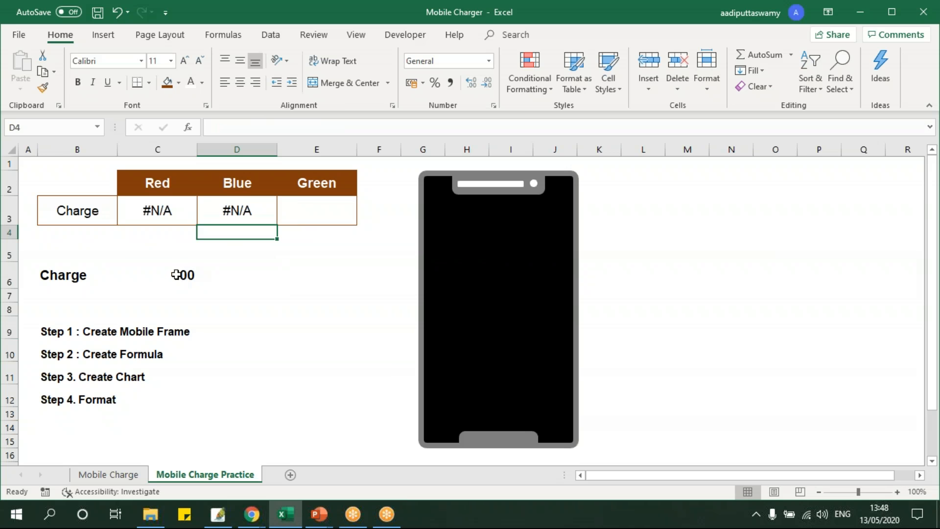
Step: Check the Blue formula, and enter =IF(C6>80,C6,NA()) in cell E3 under Green
left_click(165, 275)
left_click(230, 210)
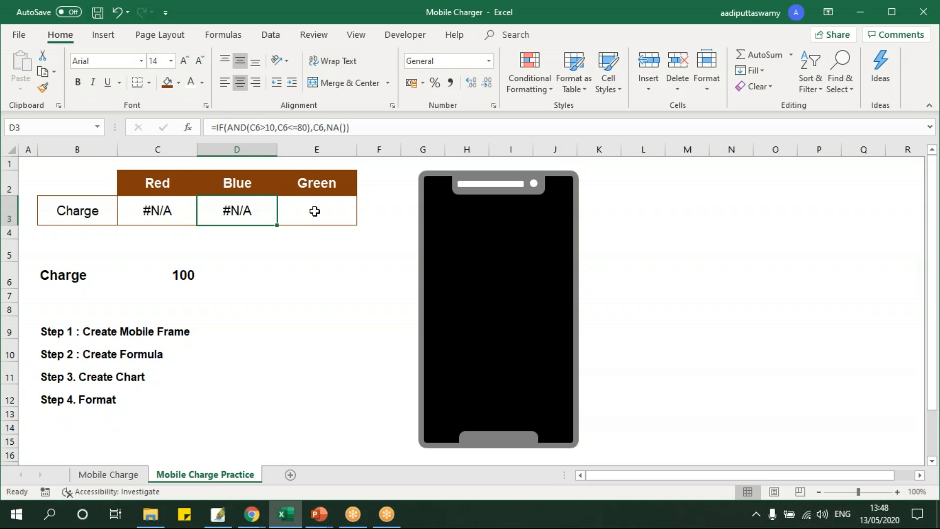
left_click(318, 215)
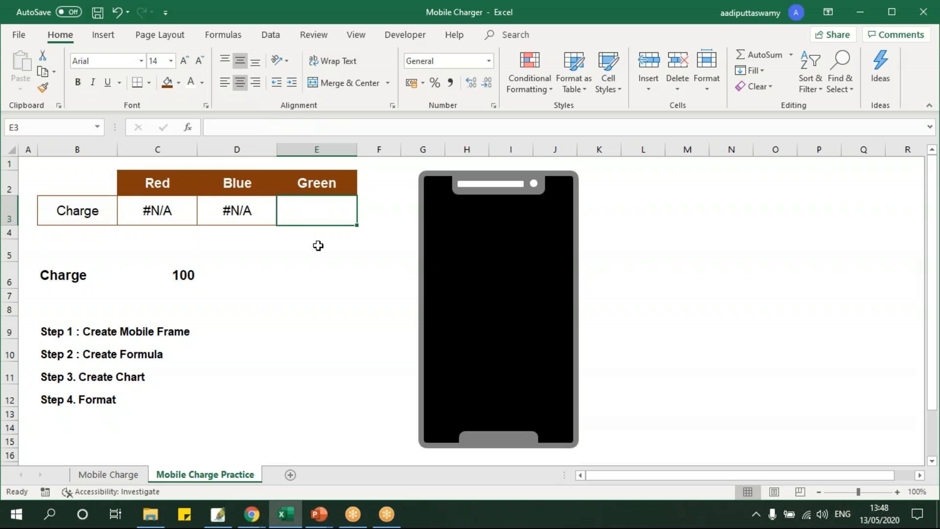
type("=if")
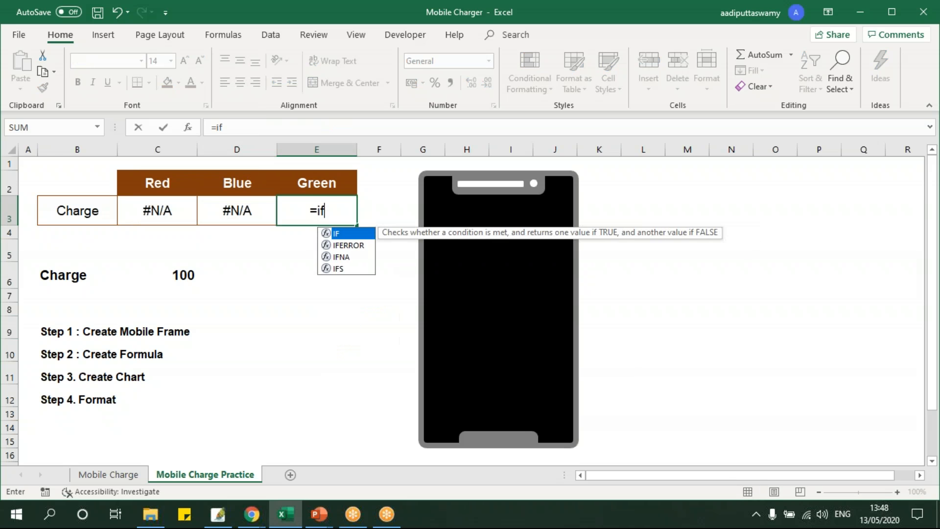
type("(")
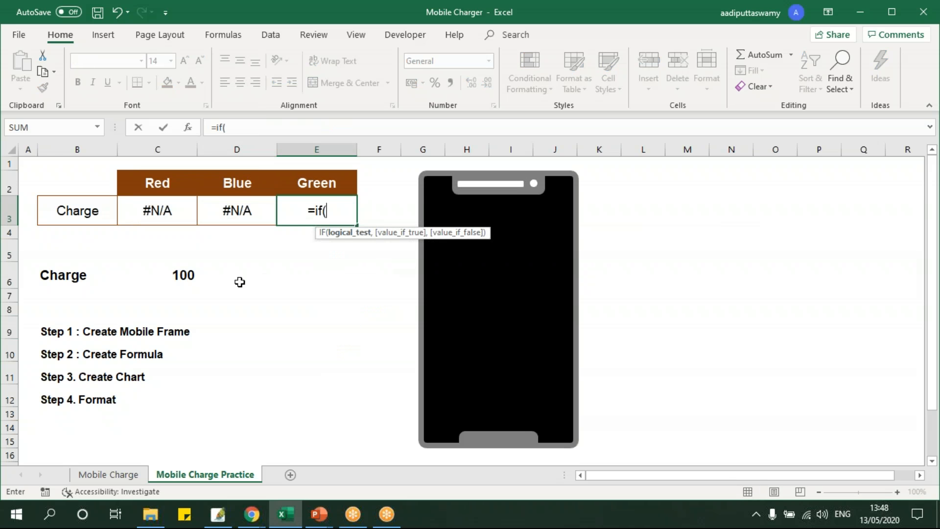
left_click(178, 276)
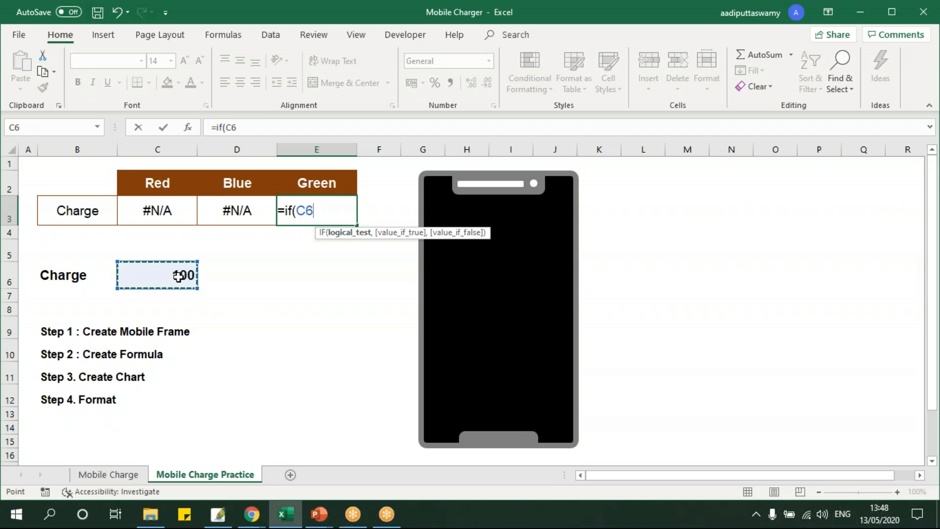
type(">80,")
left_click(179, 276)
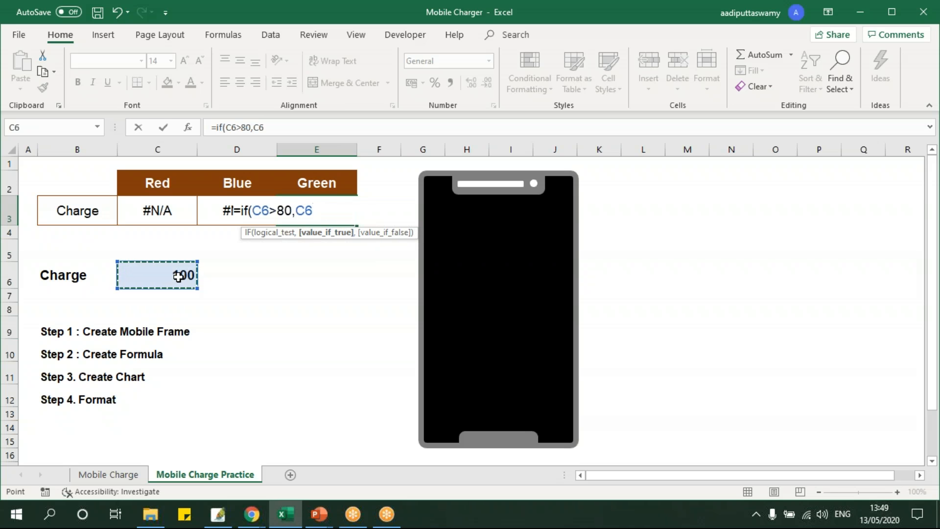
type(",na()")
key("Return")
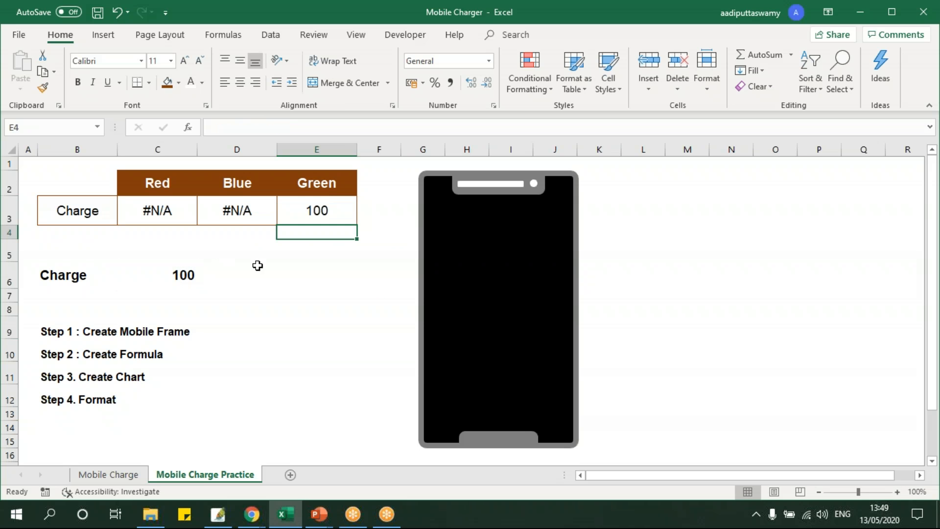
Step: Test the Red formula by setting the Charge value in C6 to 5 and checking cell C3
key("Up")
left_click(186, 273)
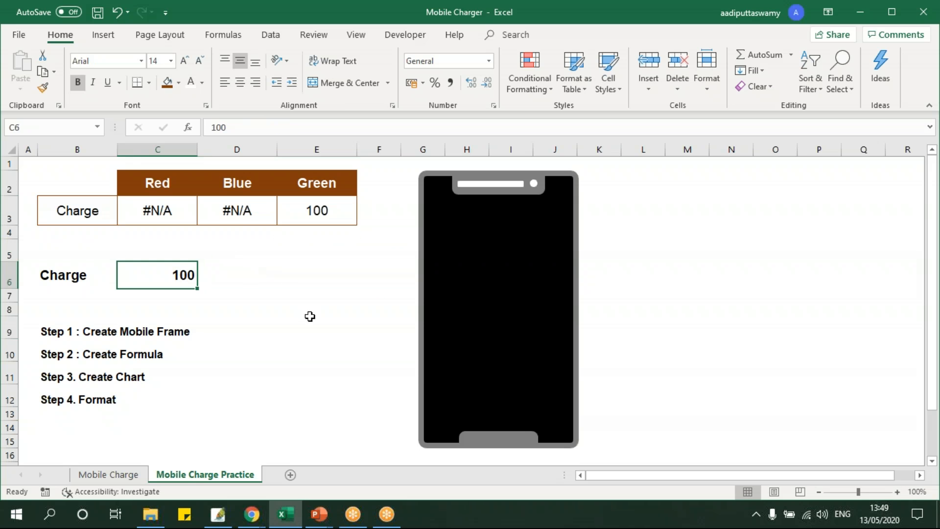
type("5")
key("Return")
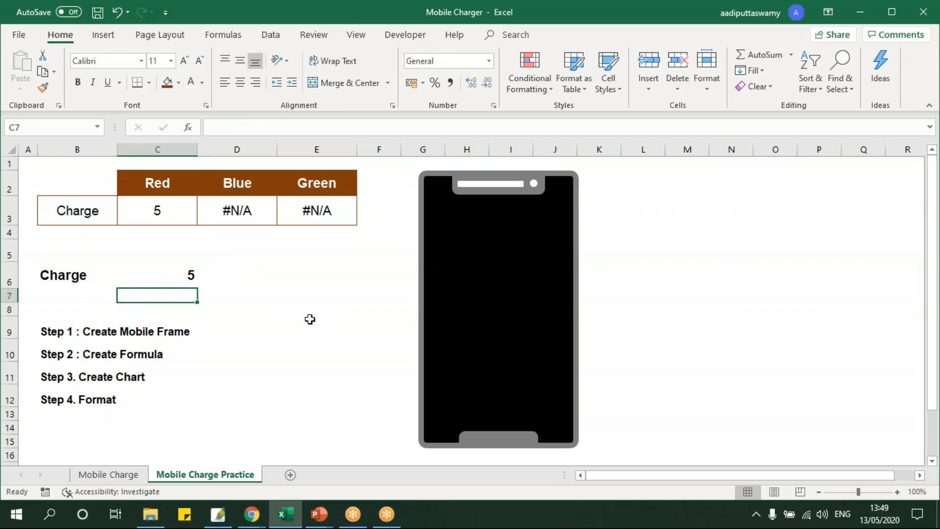
left_click(167, 221)
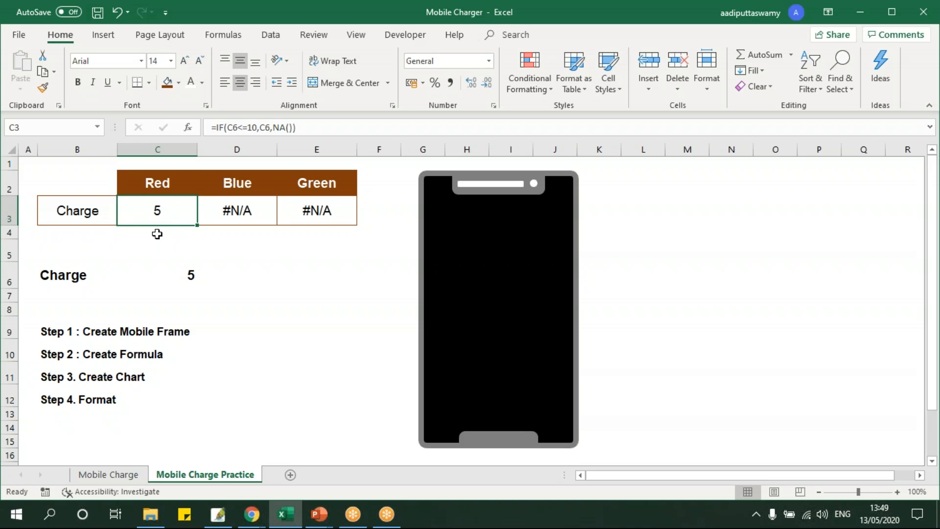
left_click_drag(165, 179, 162, 214)
Step: Test the Blue formula by setting the Charge value in C6 to 67 and checking cell D3
left_click(190, 273)
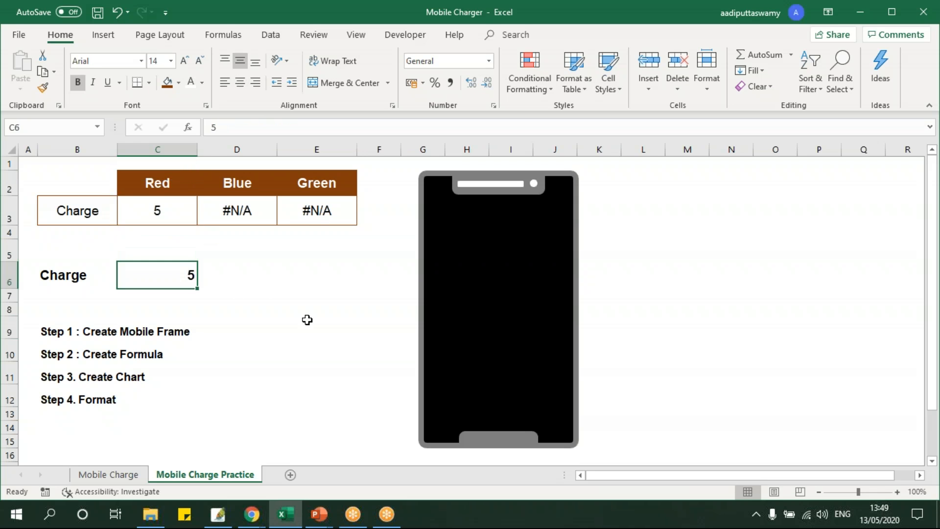
type("67")
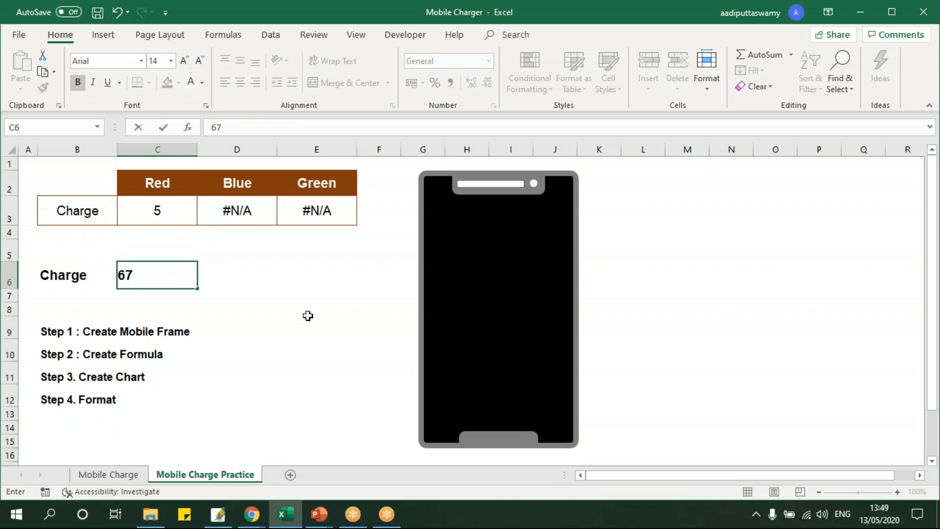
key("Return")
left_click(249, 216)
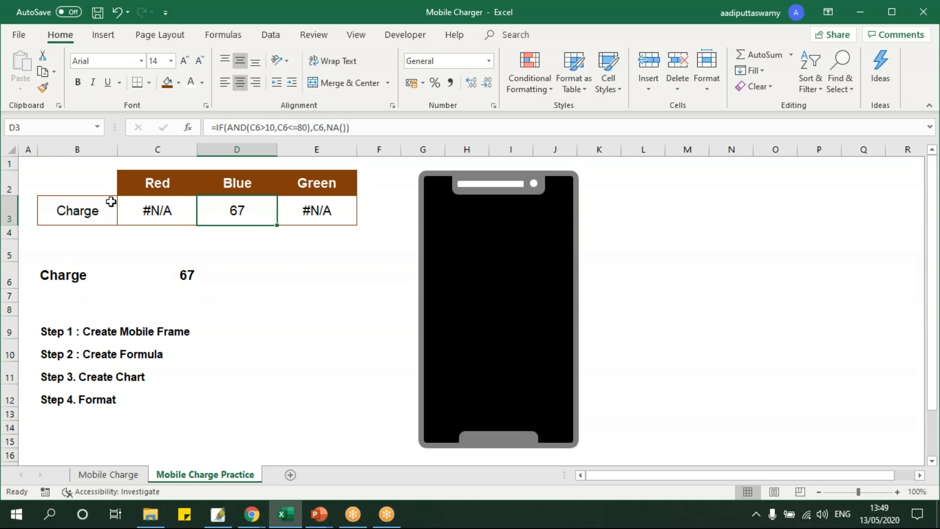
Step: Insert a 2-D stacked column chart from B2:E3 and switch its rows and columns so each color is a series
left_click_drag(86, 186, 324, 212)
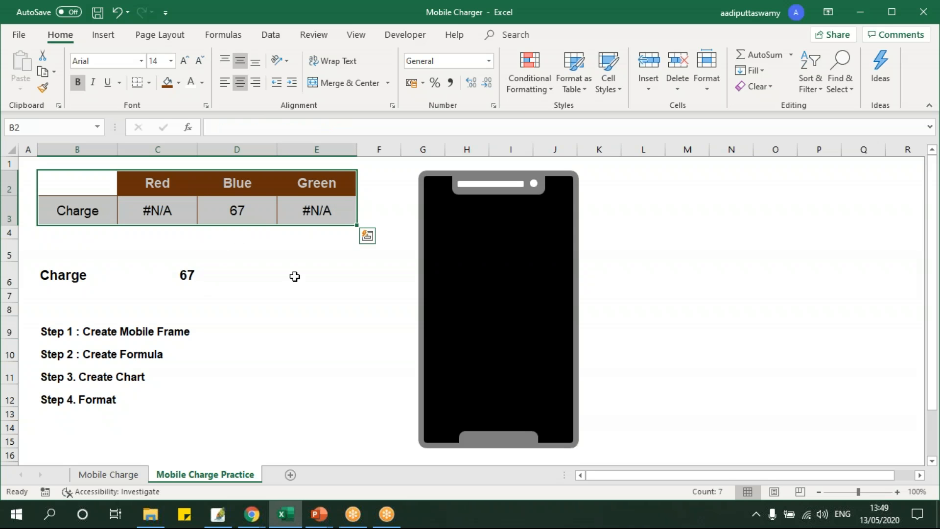
left_click(102, 35)
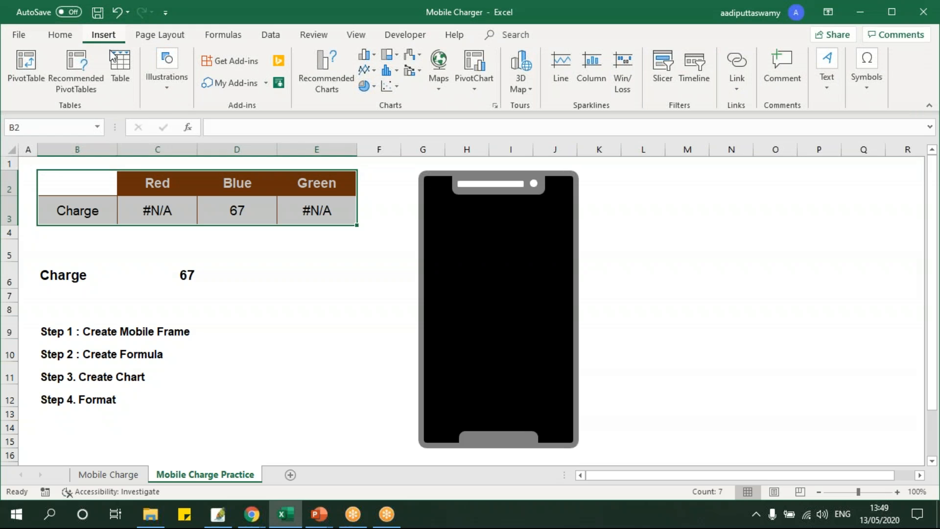
left_click(375, 55)
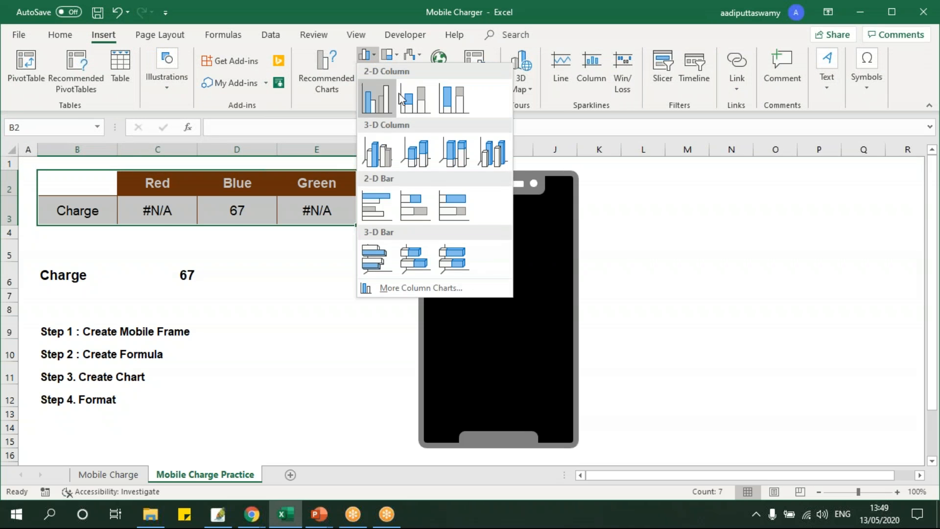
left_click(421, 103)
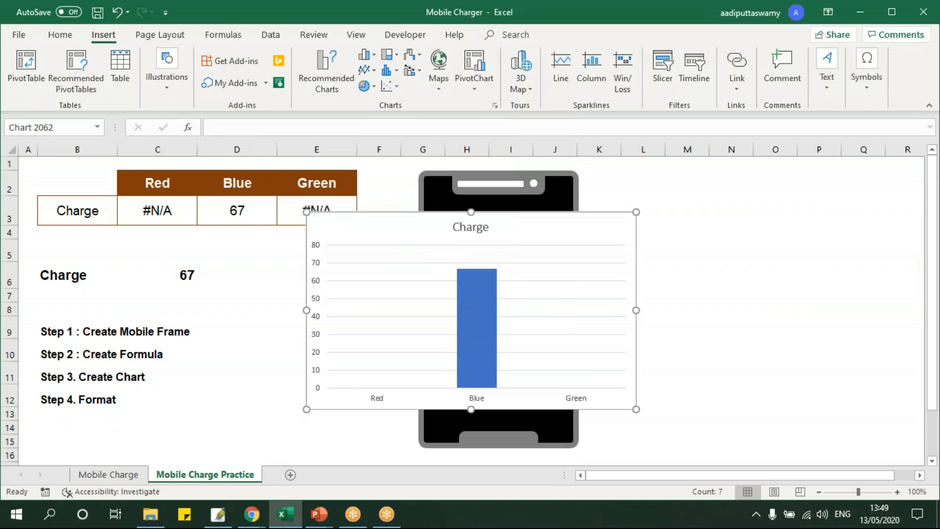
left_click_drag(422, 214, 459, 214)
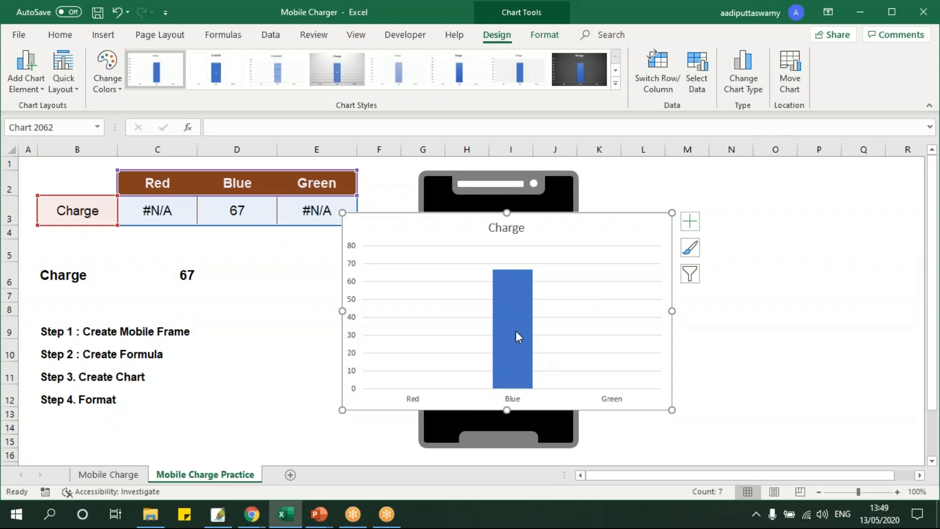
left_click(659, 75)
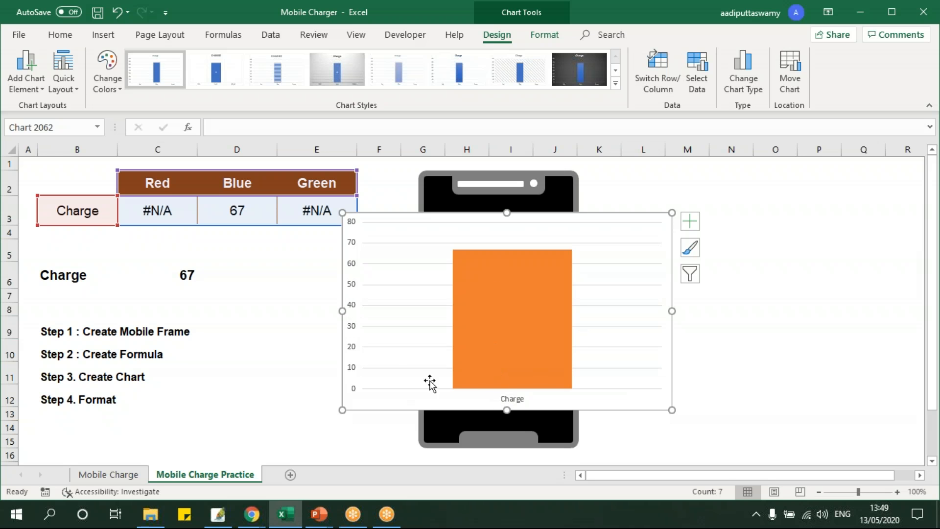
Step: Set the Charge value in C6 to 5 to test the chart with a low charge
left_click(177, 275)
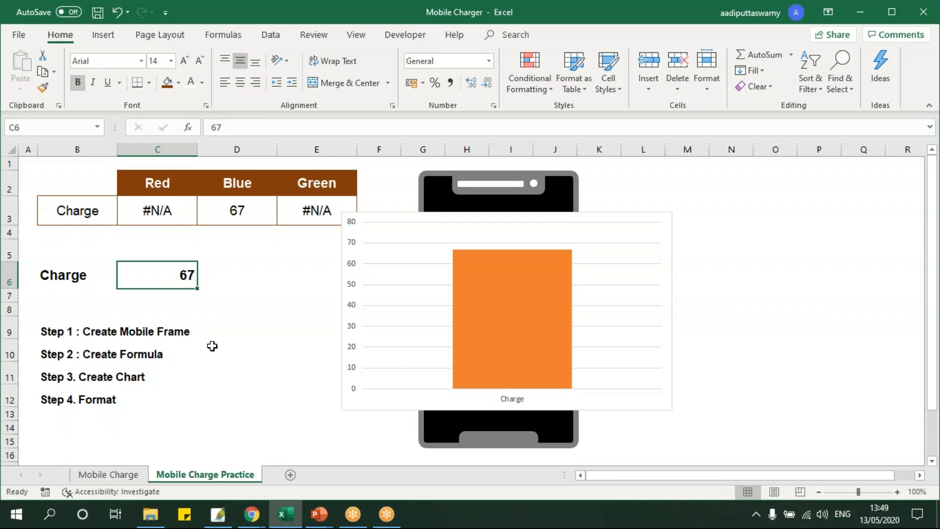
type("5")
key("Return")
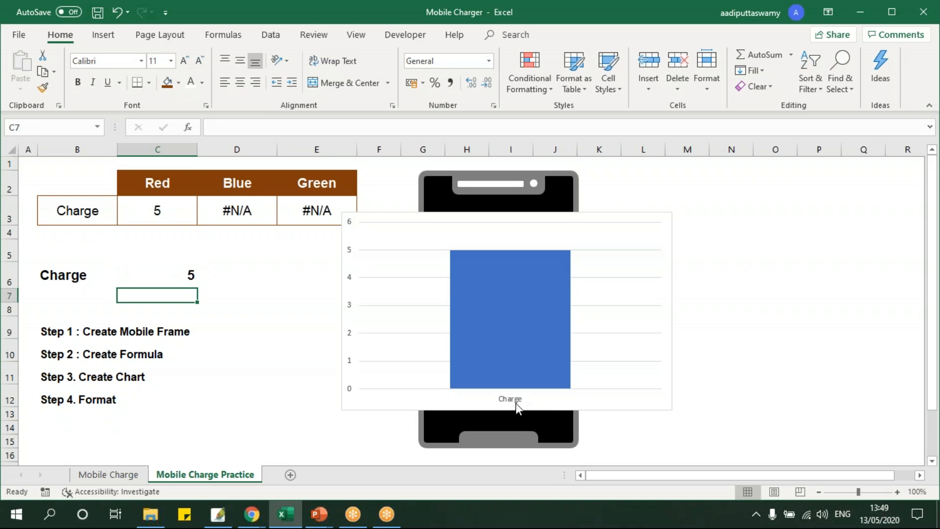
Step: Set the Charge value in C6 to 89 to test the chart with a high charge
left_click(191, 278)
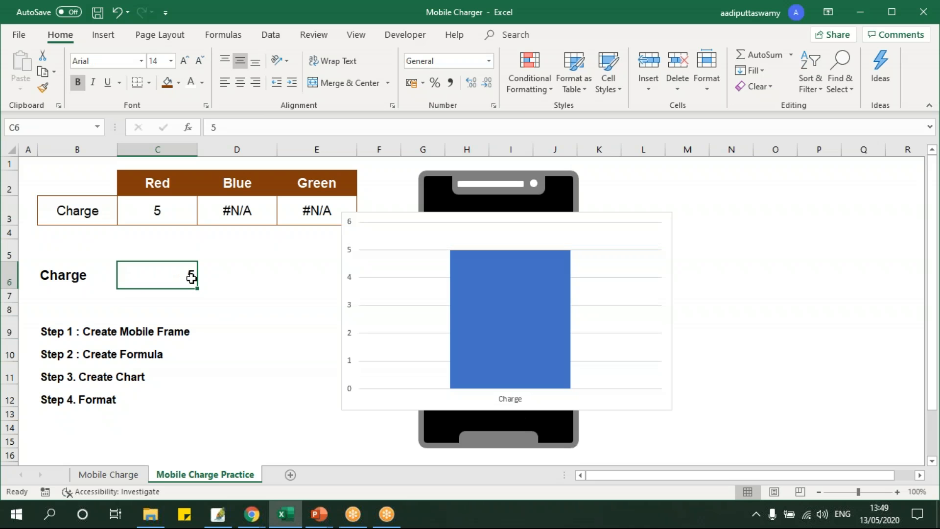
type("89")
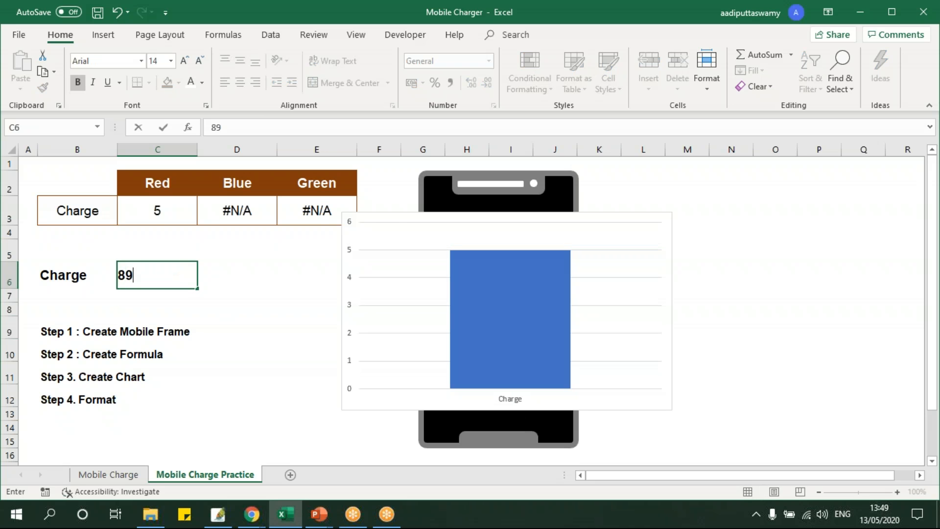
key("Return")
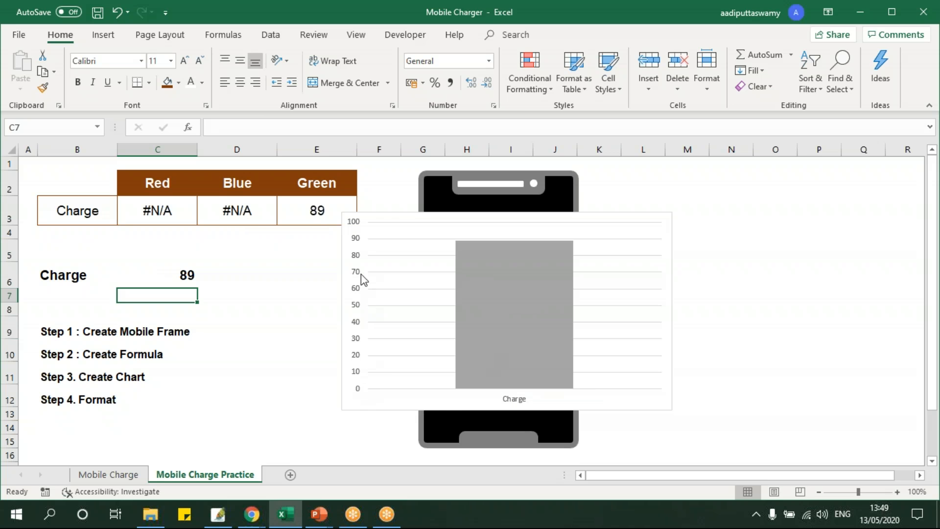
Step: Fix the maximum bound of the chart's vertical axis at 100 and close the axis formatting options
left_click(359, 376)
right_click(360, 377)
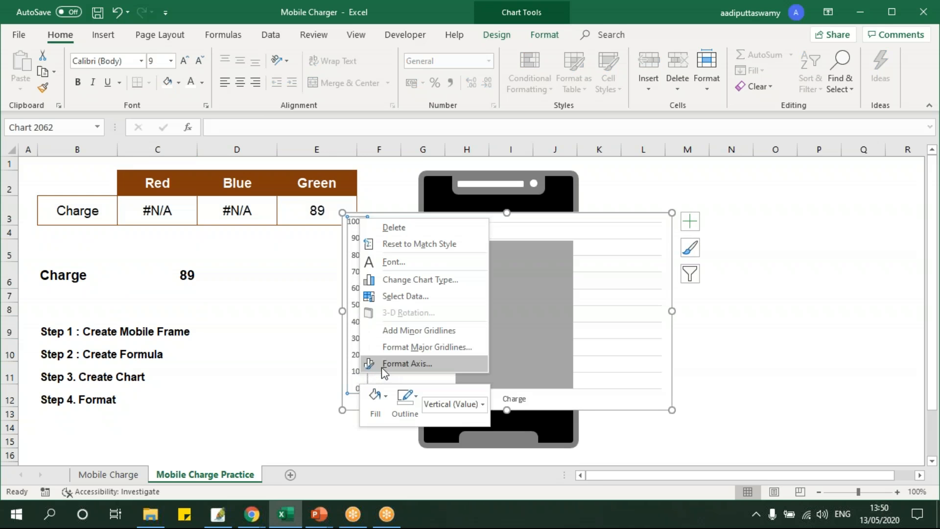
left_click(381, 367)
double_click(855, 290)
type("100")
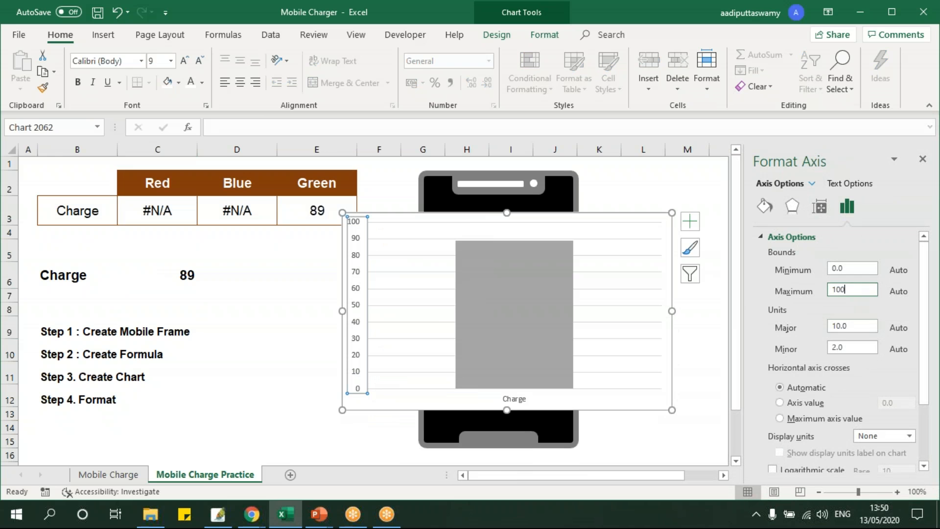
key("Return")
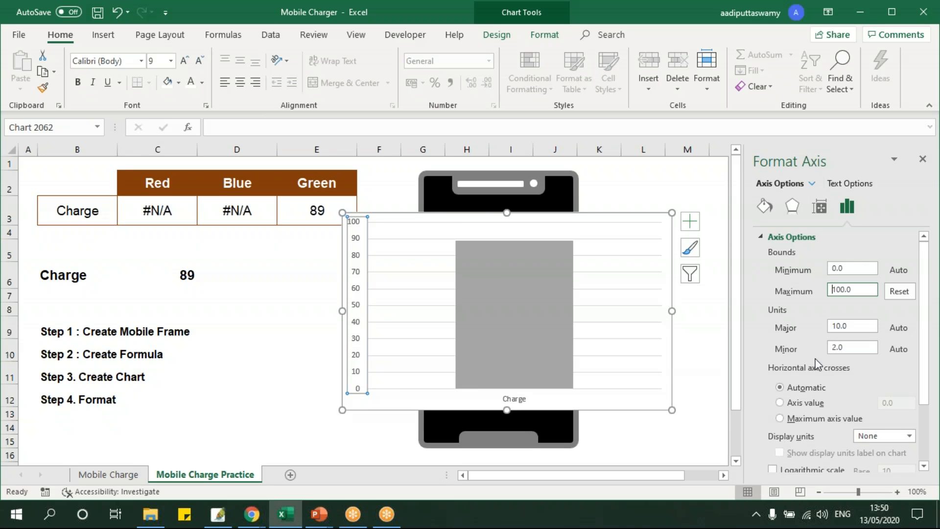
left_click(923, 162)
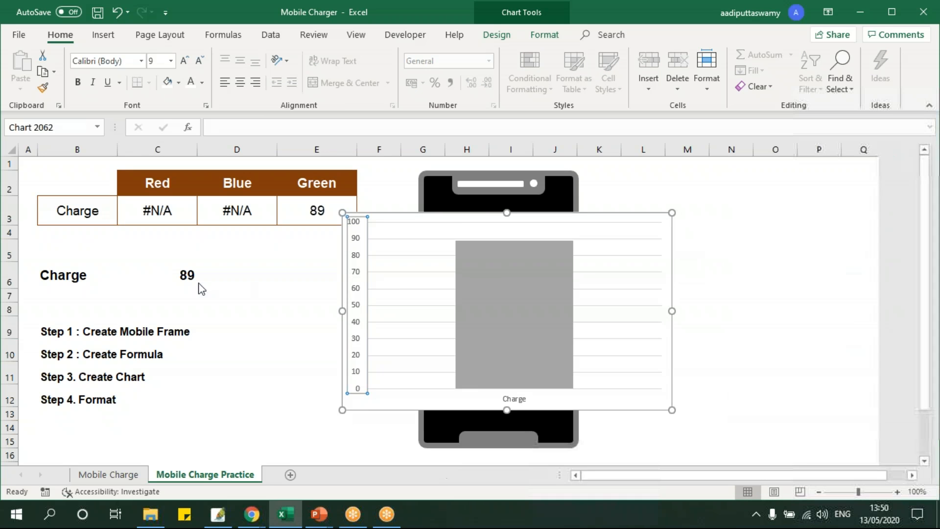
Step: Test the chart's fixed scale by setting the Charge value in C6 to 5, 50 and 90 in turn
left_click(185, 274)
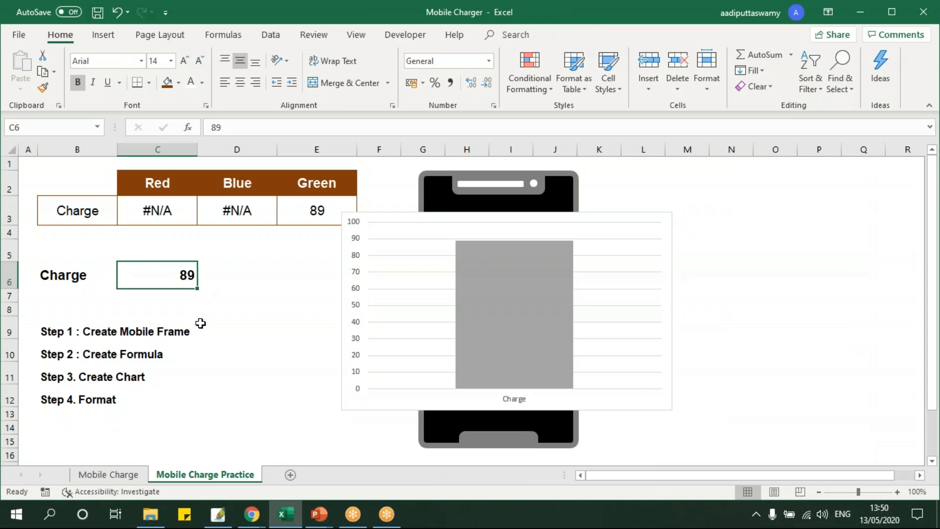
type("5")
key("Return")
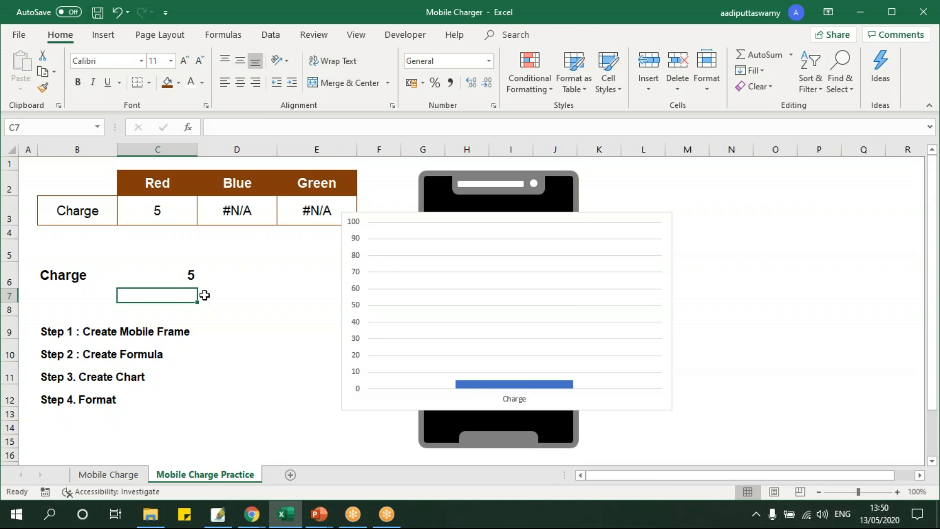
left_click(186, 275)
type("50")
key("Return")
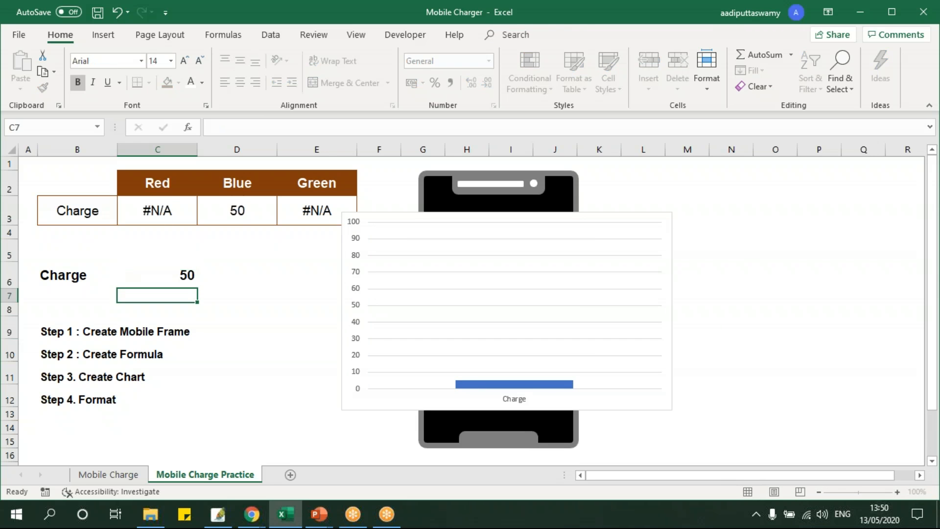
left_click(181, 282)
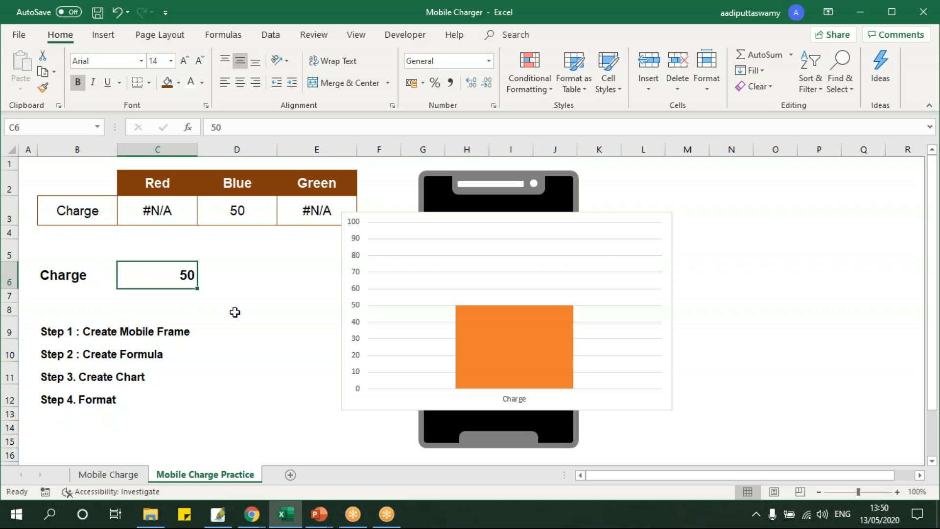
type("9")
key("Return")
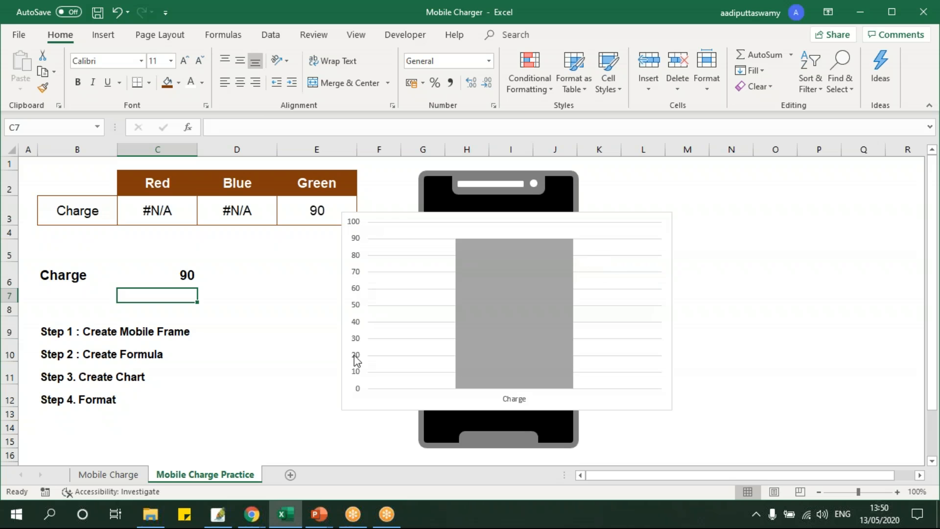
mouse_move(506, 253)
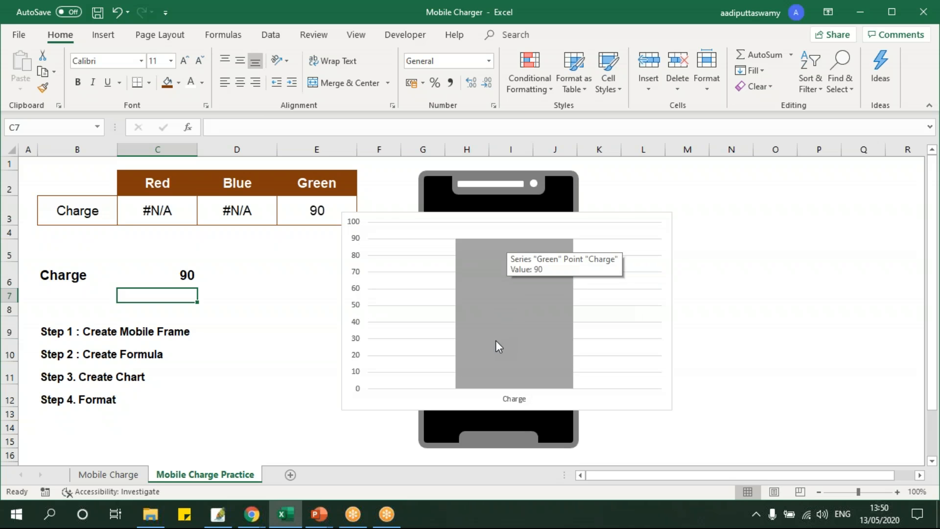
mouse_move(502, 375)
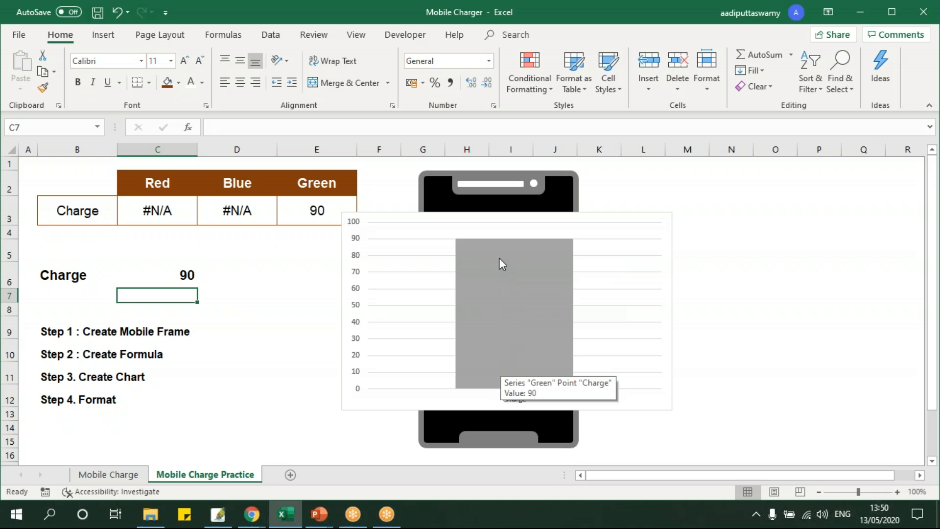
Step: Set the Charge value in C6 to 5 and give the Red series column a solid red fill
left_click(174, 274)
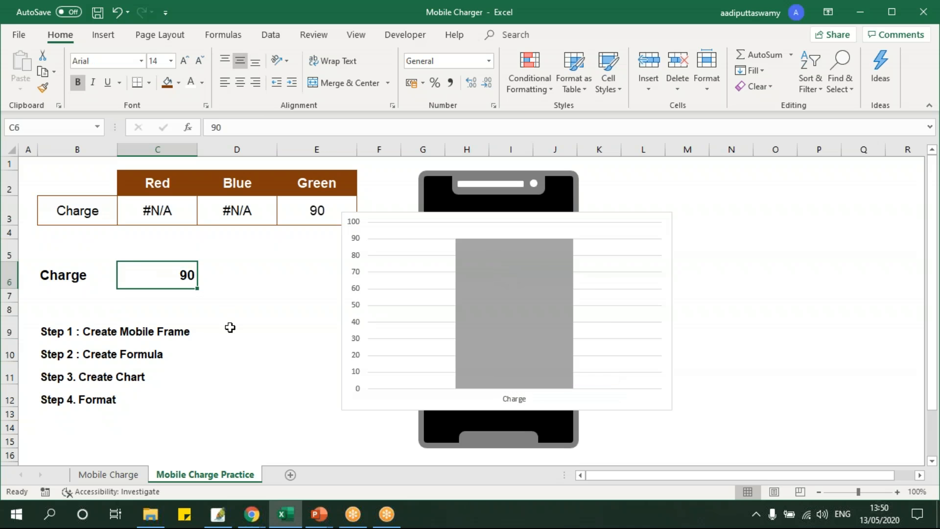
type("5")
key("Return")
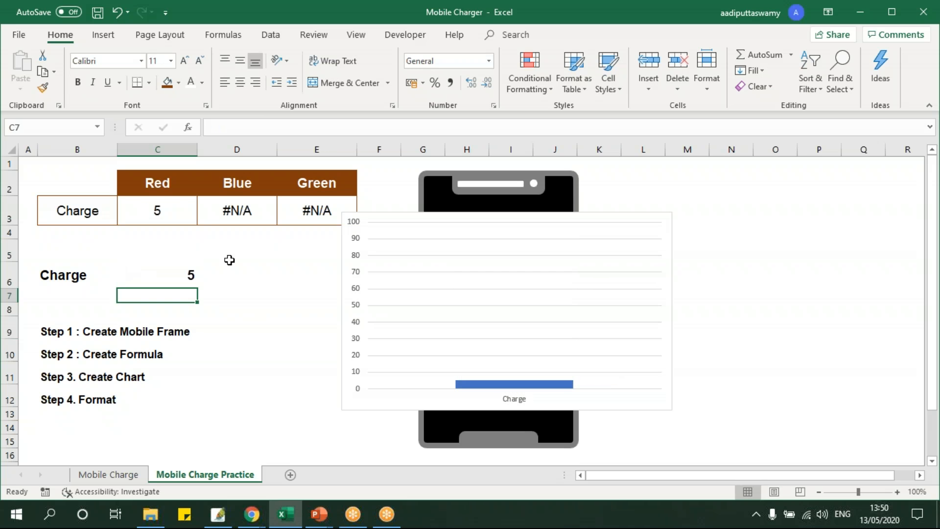
left_click(173, 196)
left_click_drag(173, 196, 167, 215)
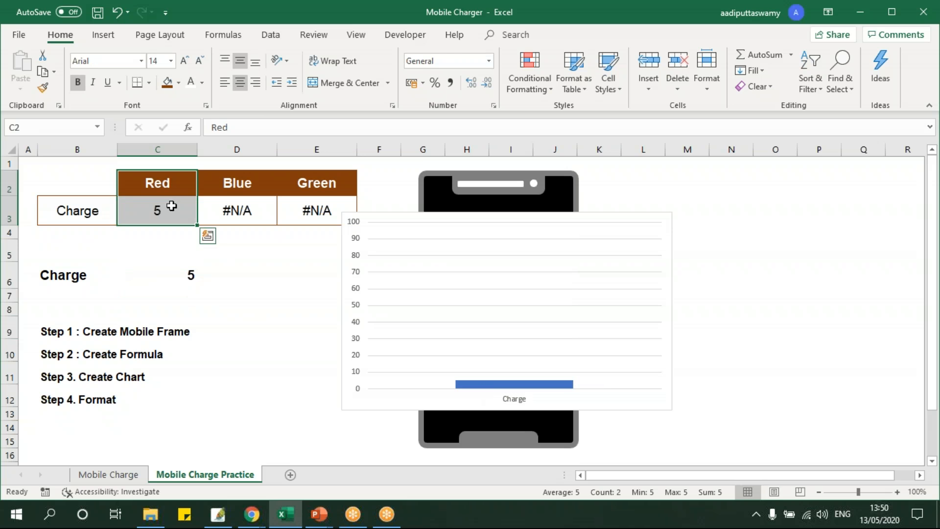
left_click(488, 386)
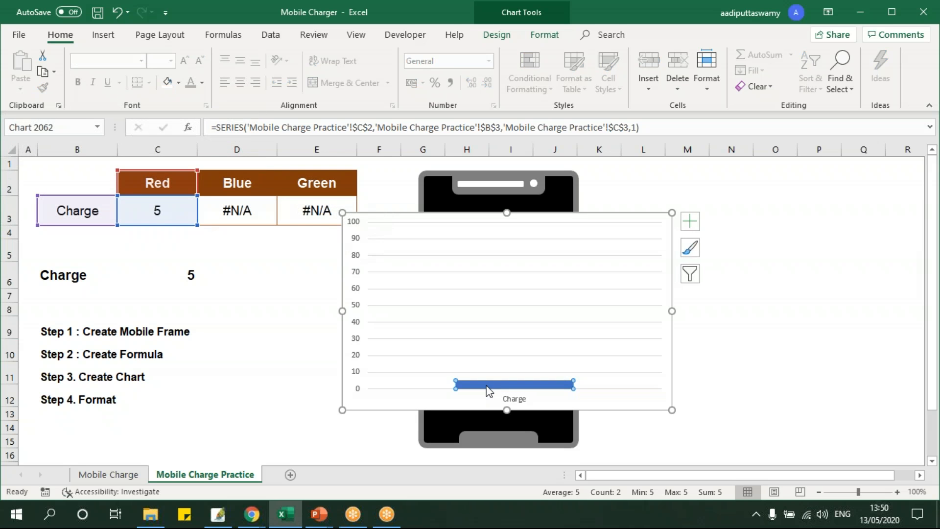
double_click(487, 387)
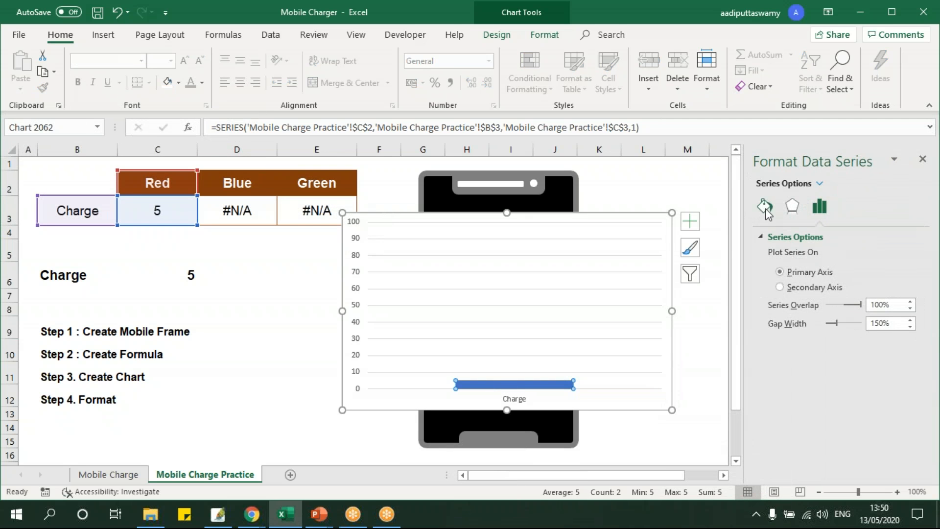
left_click(767, 208)
left_click(773, 272)
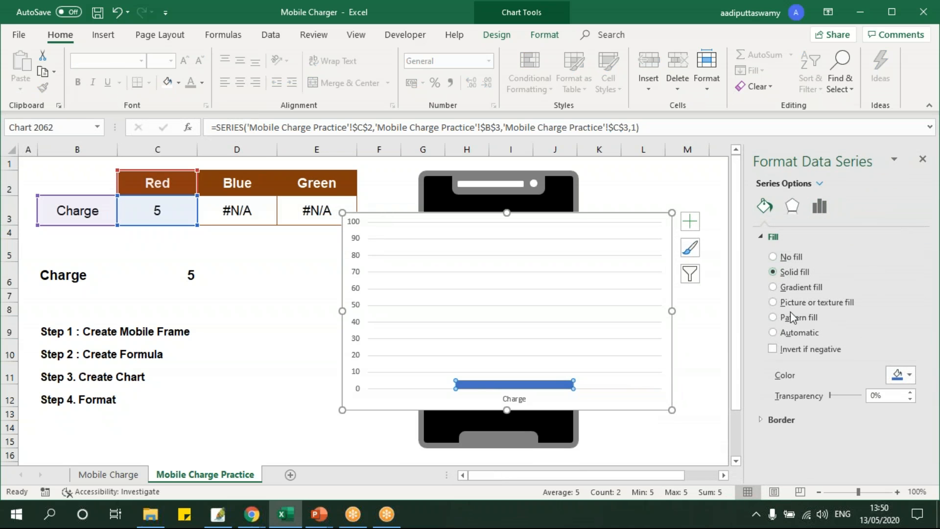
left_click(910, 377)
left_click(835, 345)
left_click(722, 366)
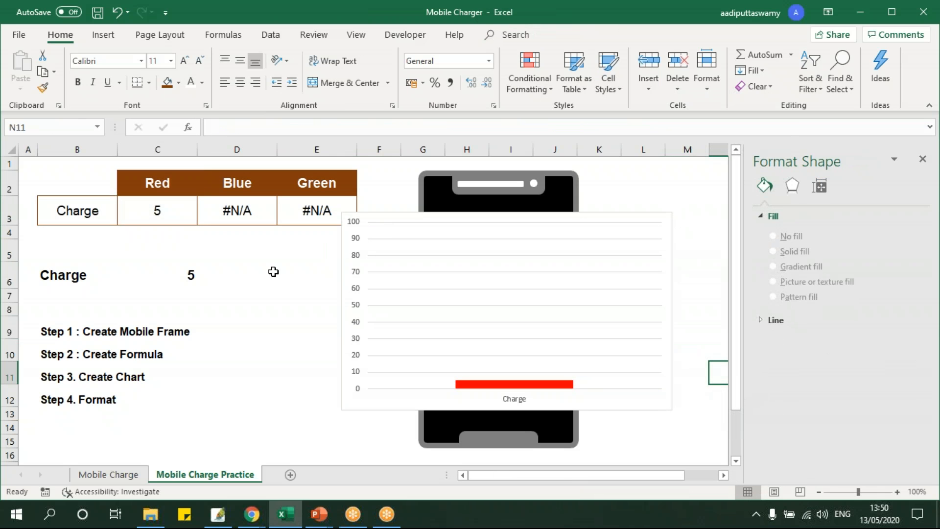
Step: Set the Charge value in C6 to 50 and give the Blue series column a solid standard blue fill
left_click_drag(238, 191, 239, 209)
left_click(185, 269)
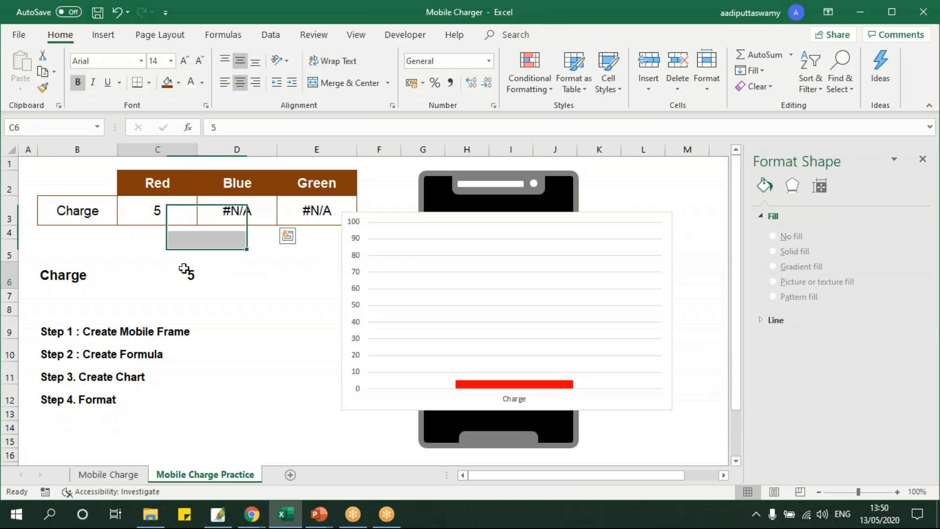
type("50")
key("Return")
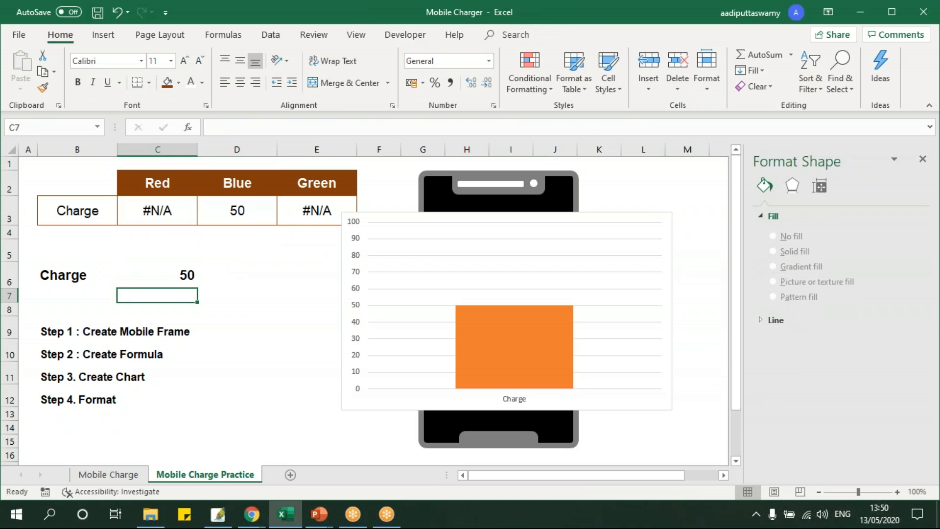
left_click(538, 339)
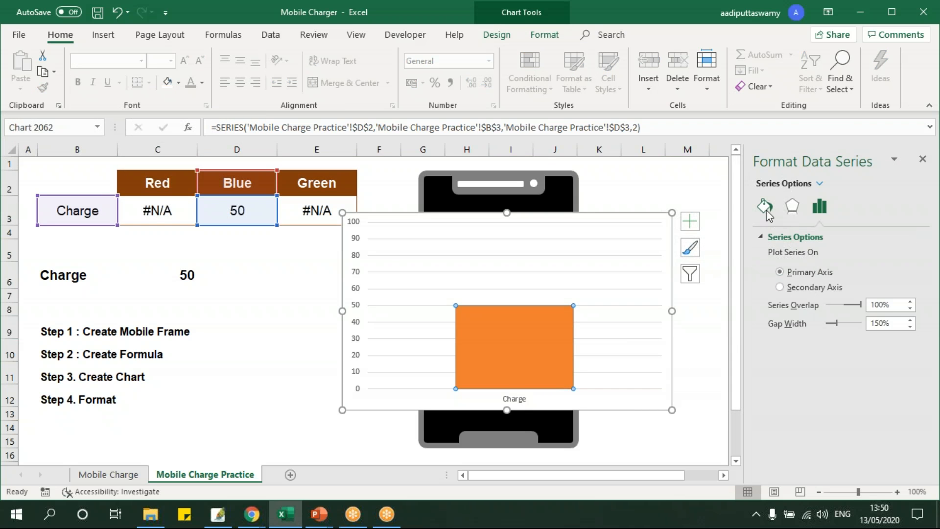
left_click(766, 207)
left_click(774, 272)
left_click(897, 375)
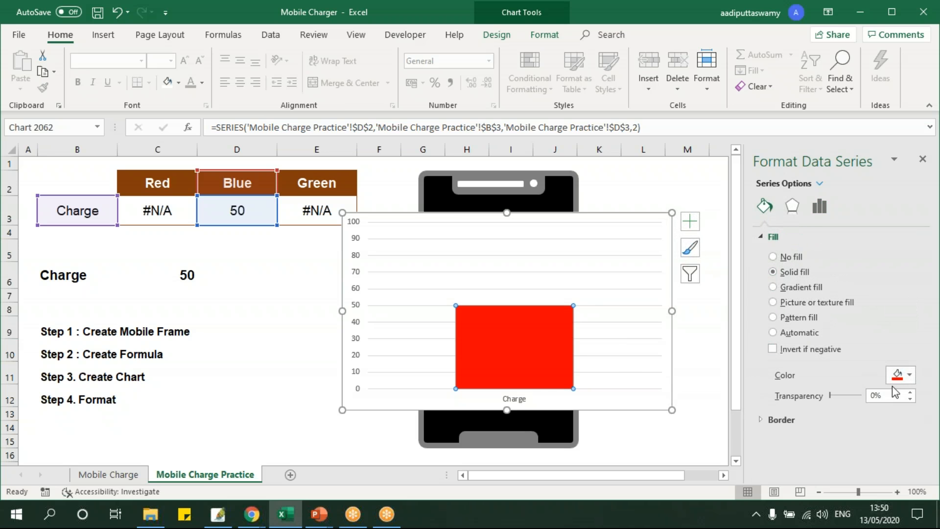
left_click(907, 377)
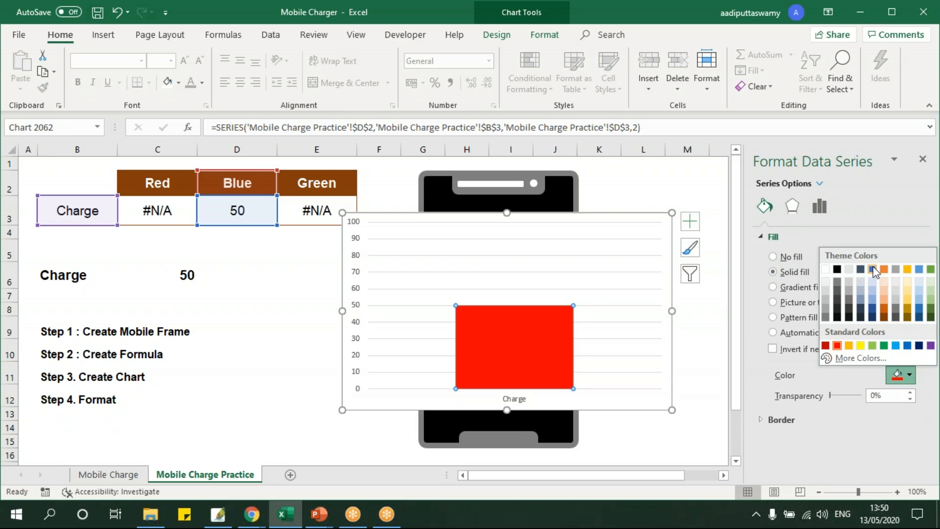
left_click(907, 346)
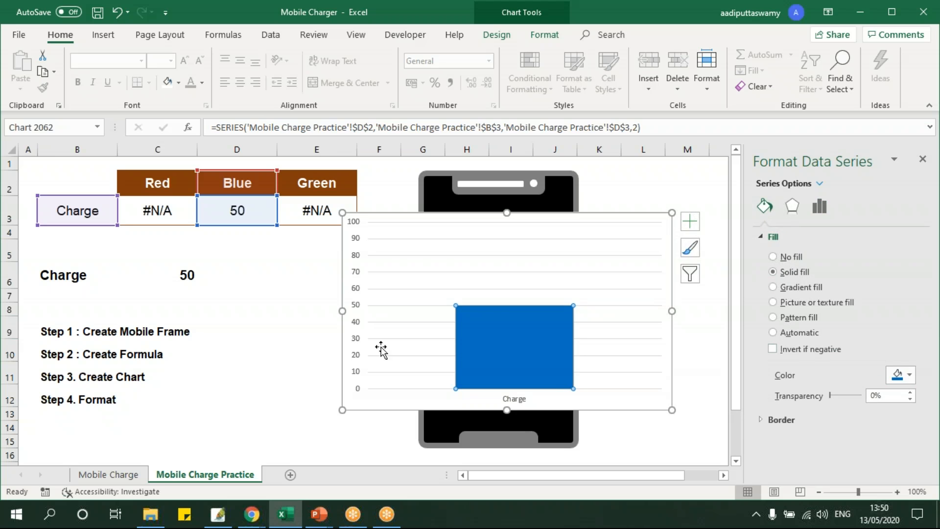
left_click(314, 328)
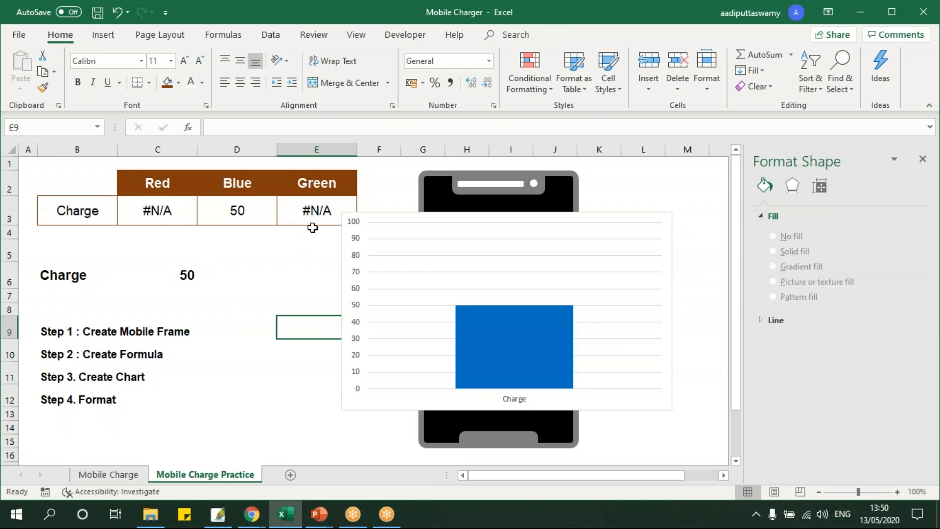
Step: Set the Charge value in C6 to 90, give the Green series column a solid standard green fill, and close the formatting options
left_click(198, 274)
type("90")
key("Return")
left_click(545, 326)
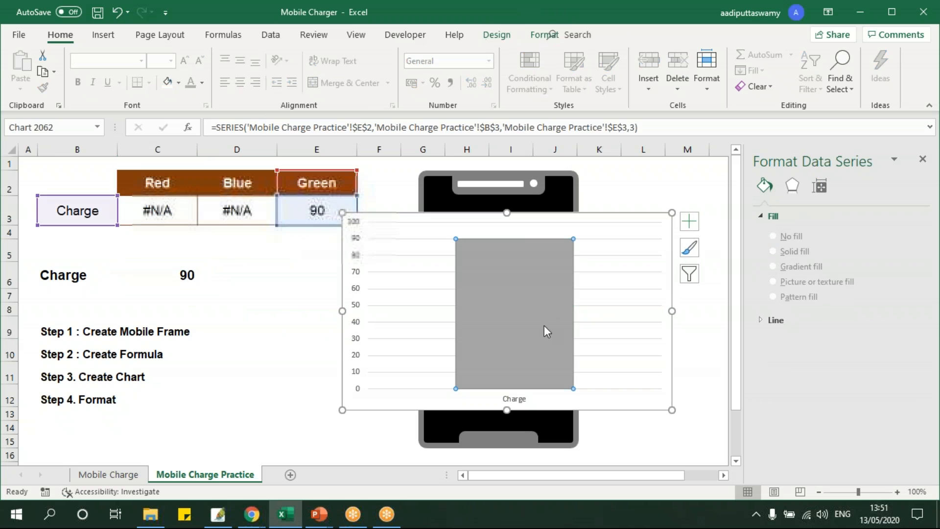
left_click(765, 206)
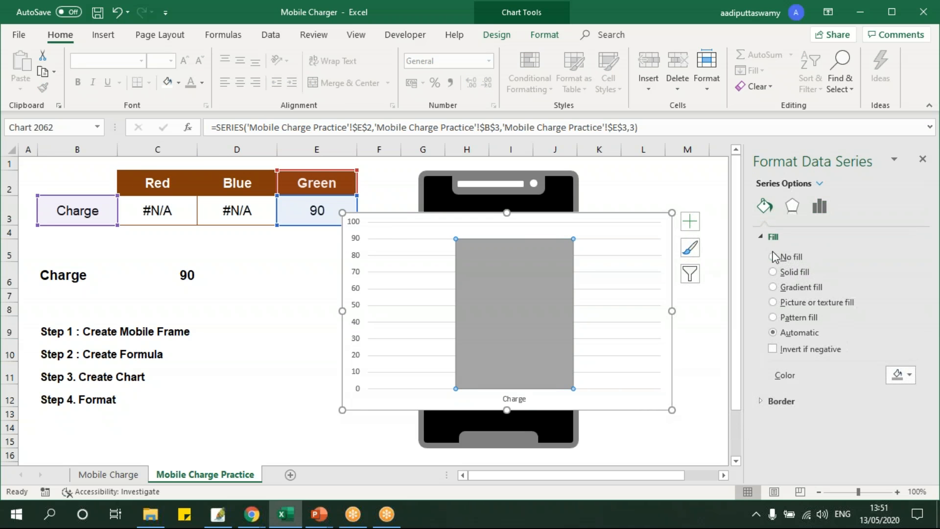
left_click(788, 273)
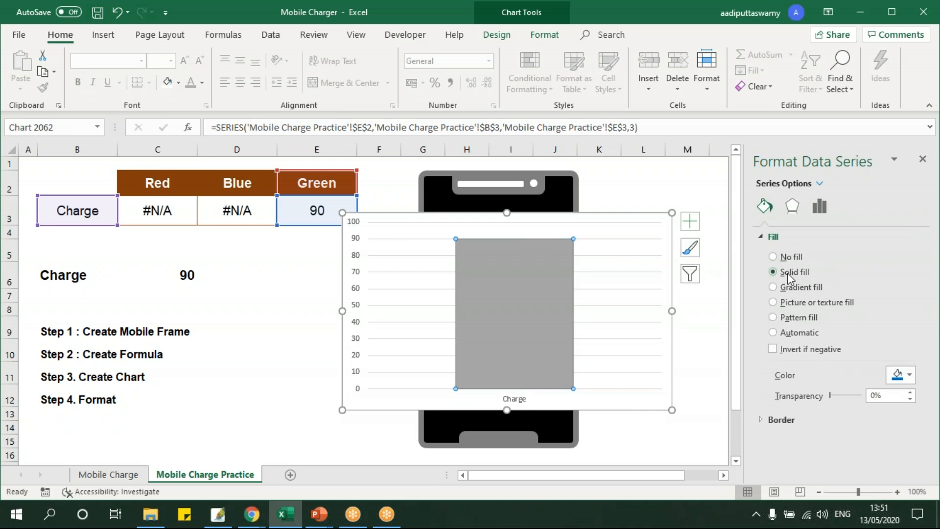
left_click(909, 377)
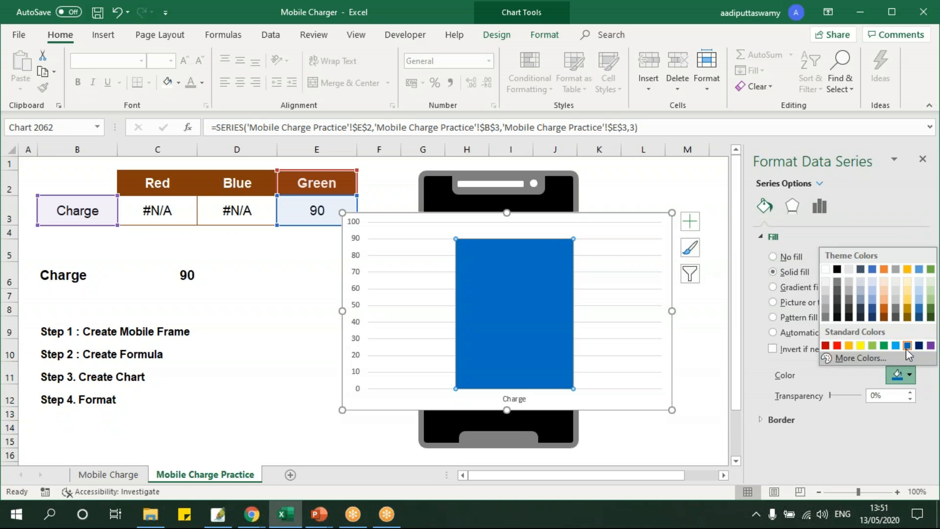
left_click(884, 346)
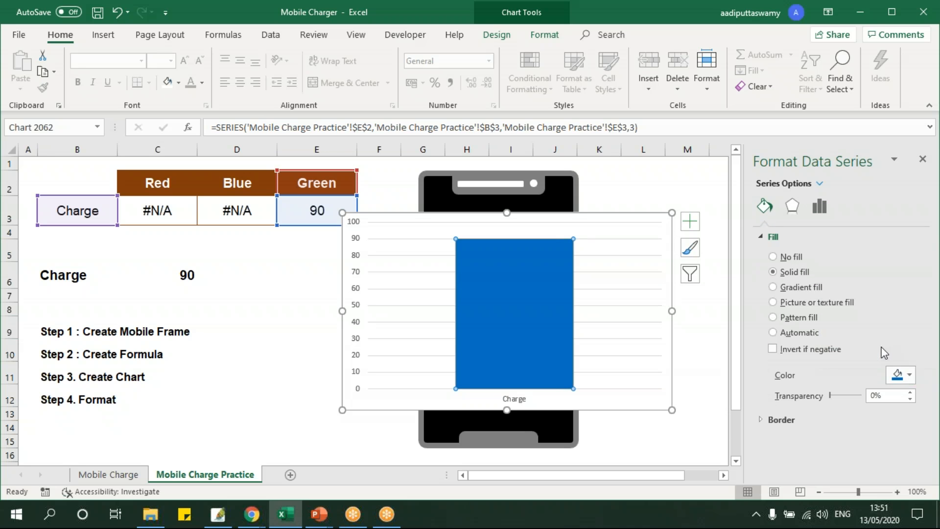
left_click(923, 161)
left_click(788, 297)
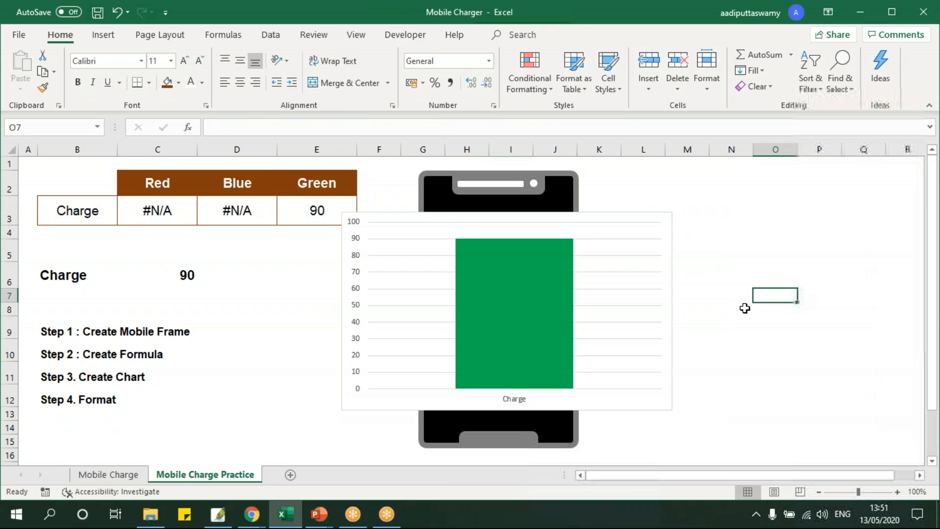
Step: Test the Red, Blue and Green series colours by setting the Charge value in C6 to 9, 75 and 85 in turn
left_click(159, 280)
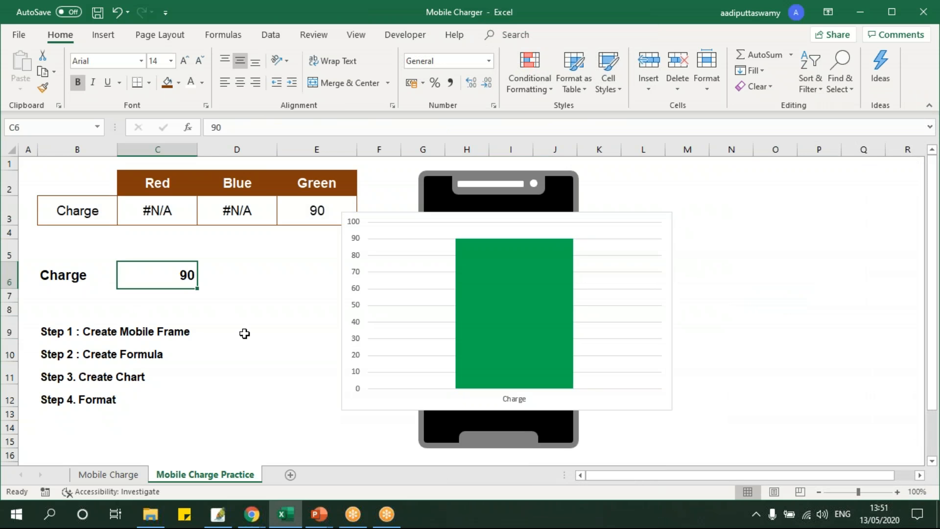
type("9")
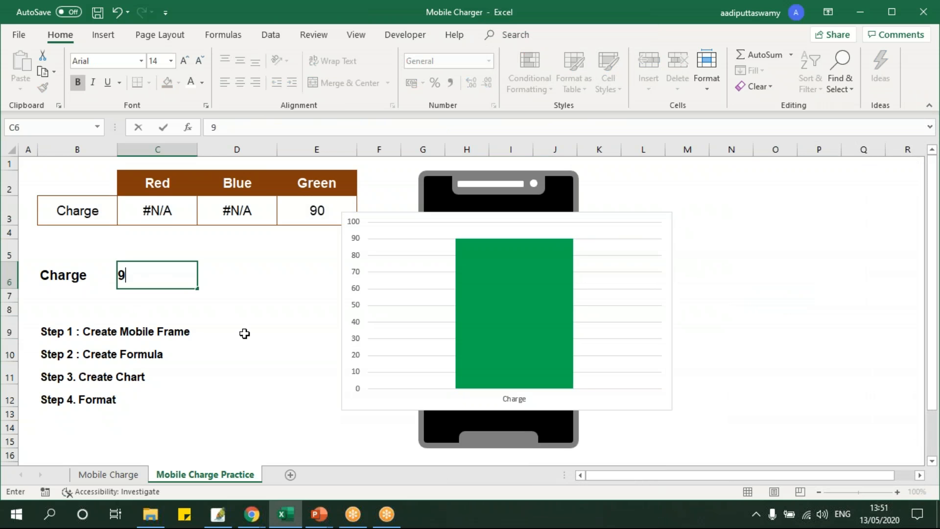
key("Return")
left_click(190, 274)
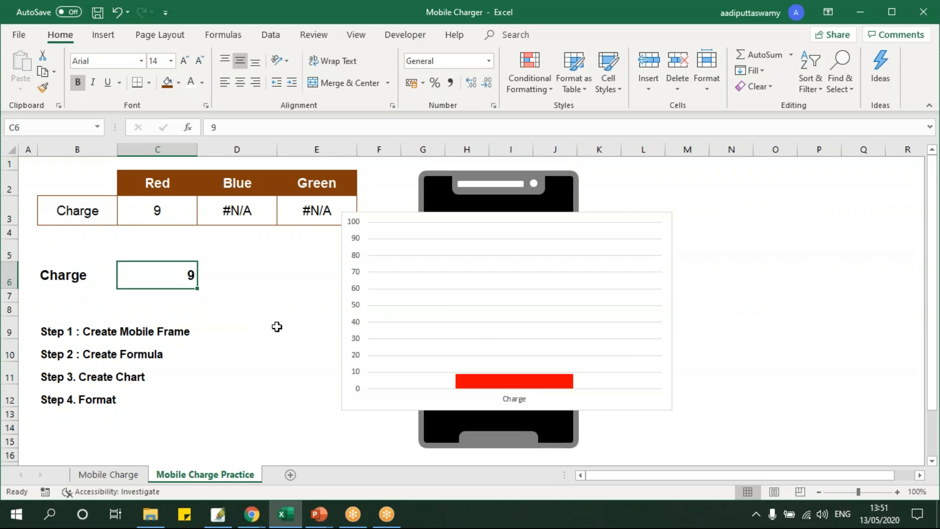
type("75")
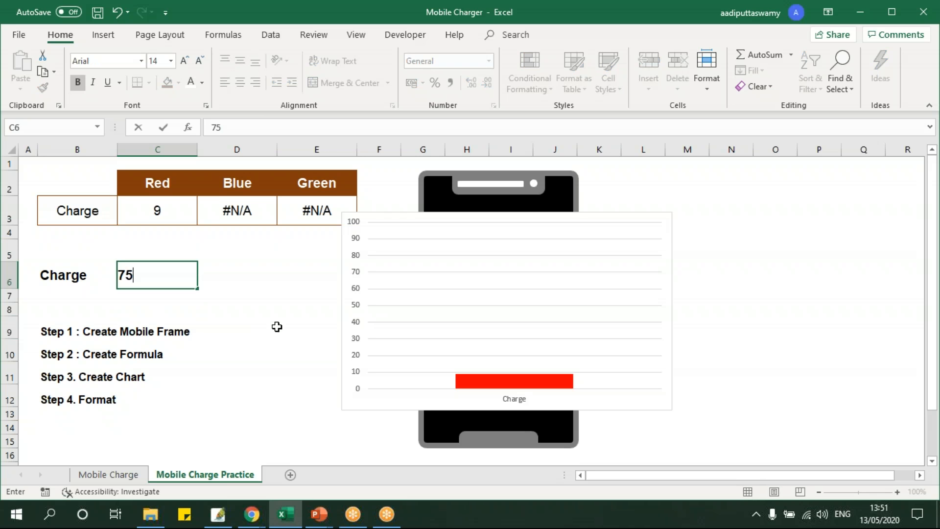
key("Return")
left_click(186, 275)
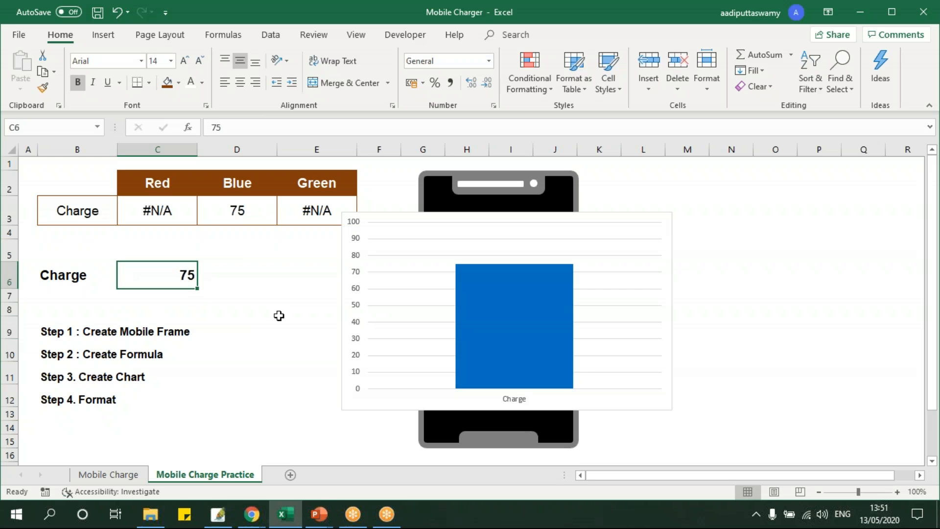
type("85")
key("Return")
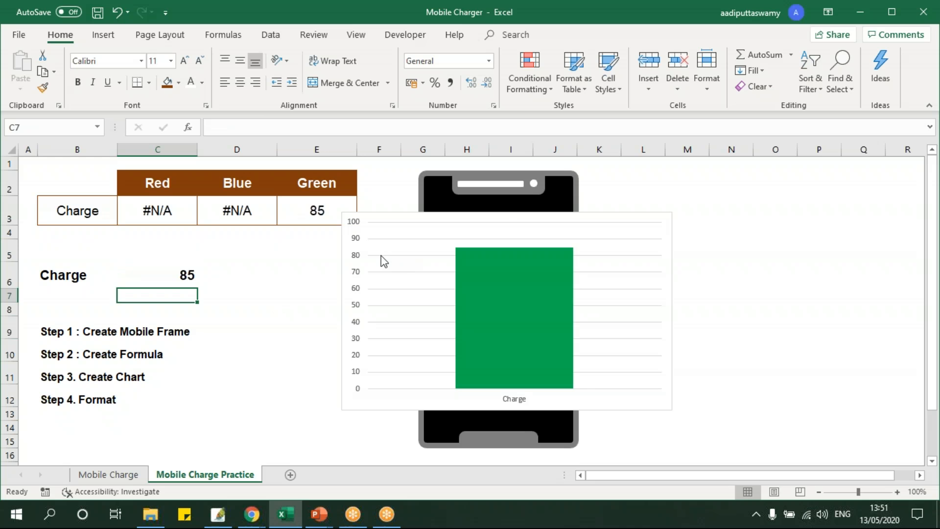
Step: Delete the chart's vertical axis, gridlines and horizontal axis so only the column remains
left_click(362, 250)
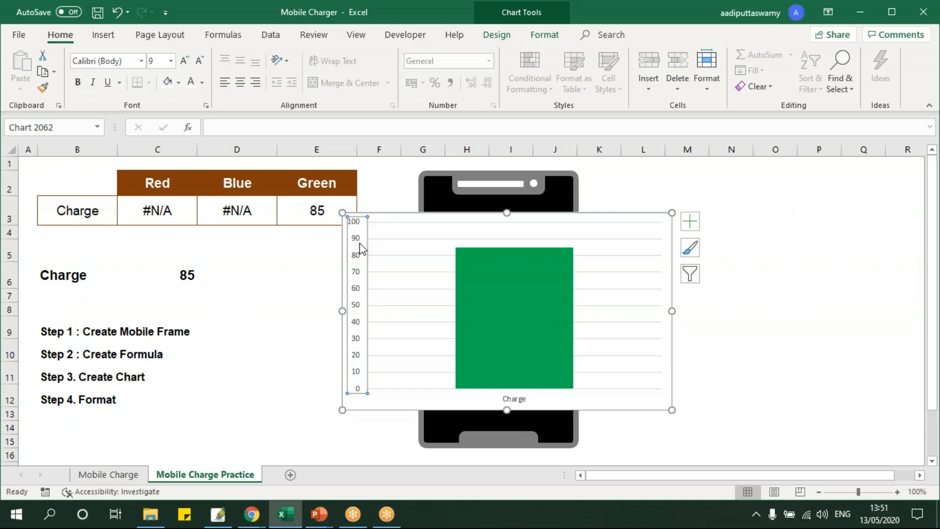
key("Delete")
left_click(413, 303)
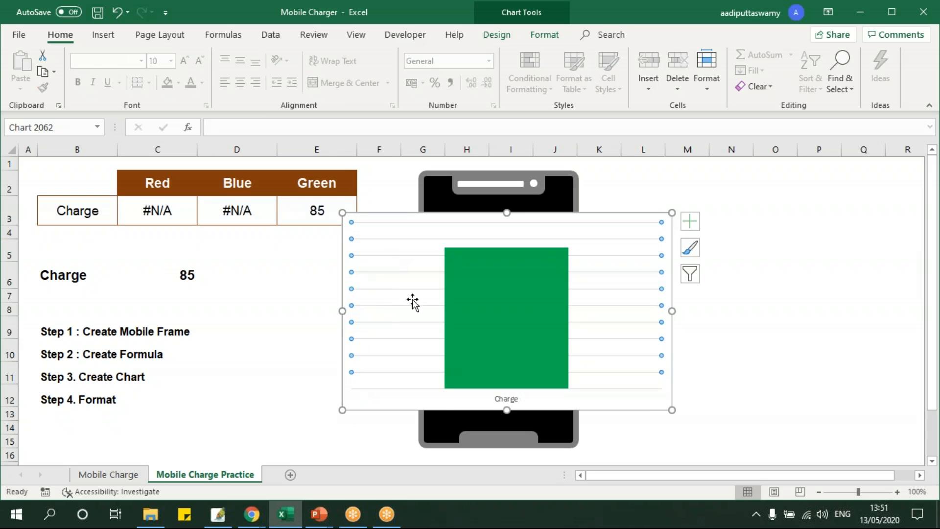
key("Delete")
left_click(564, 398)
key("Delete")
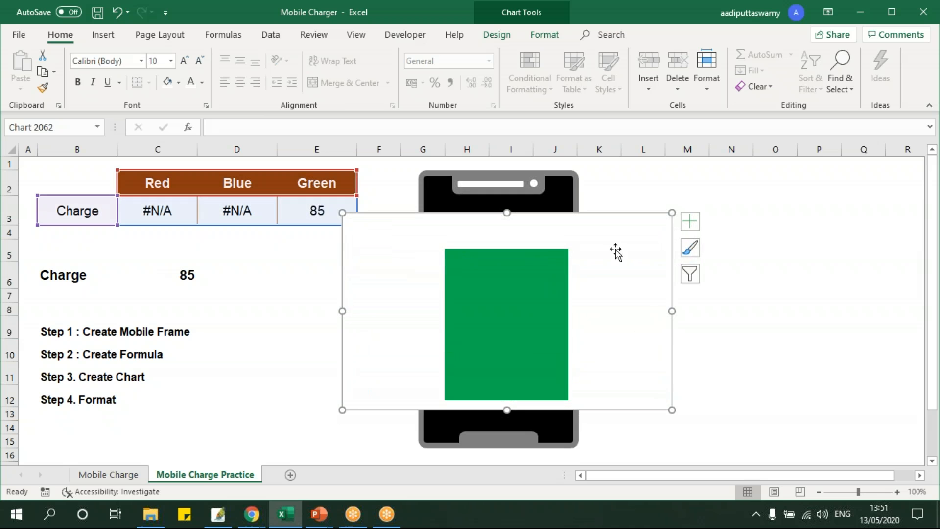
Step: Narrow the chart from its outer edge and move it so the column is centred over the phone screen
left_click_drag(674, 312, 532, 310)
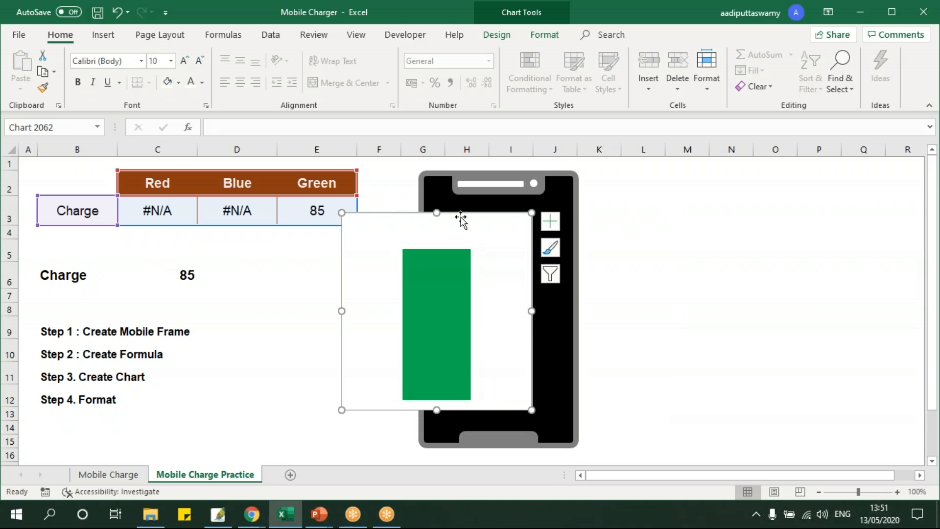
left_click_drag(461, 219, 522, 221)
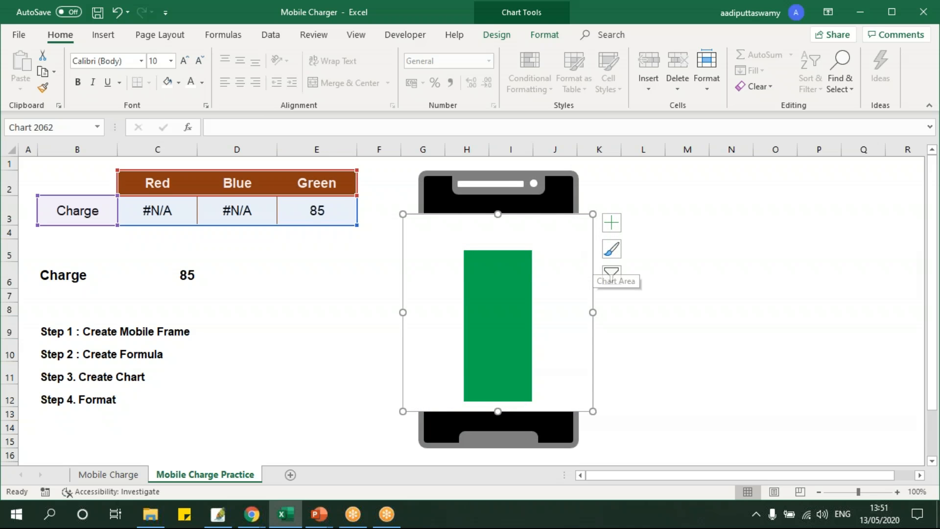
Step: Format the chart area with no fill and no border line
double_click(593, 267)
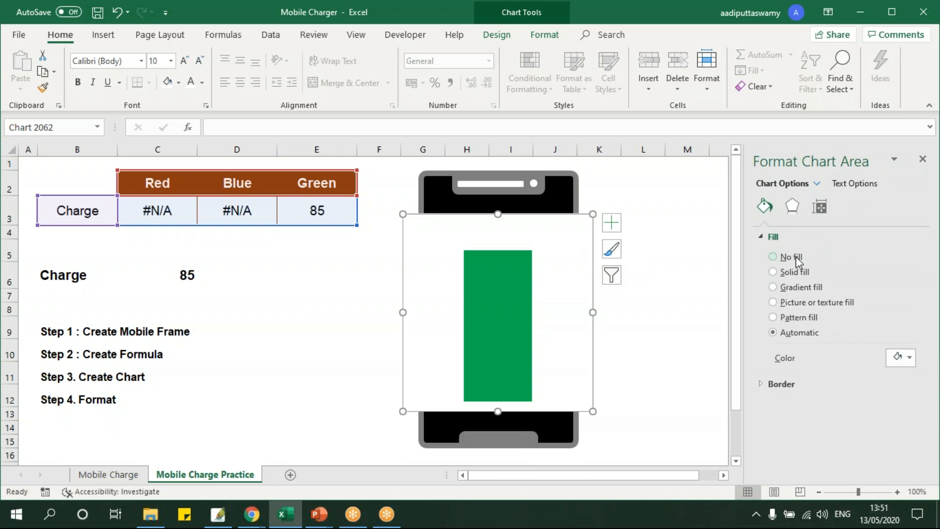
left_click(795, 257)
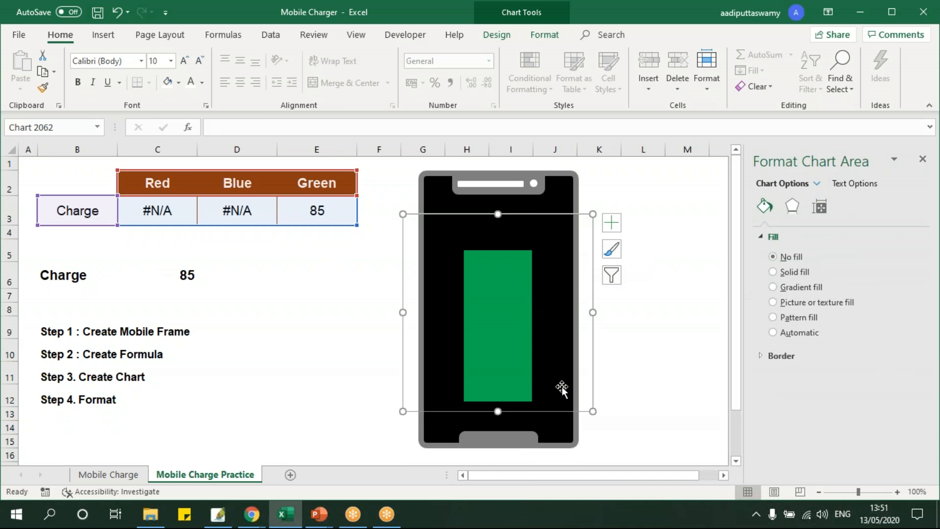
left_click(764, 356)
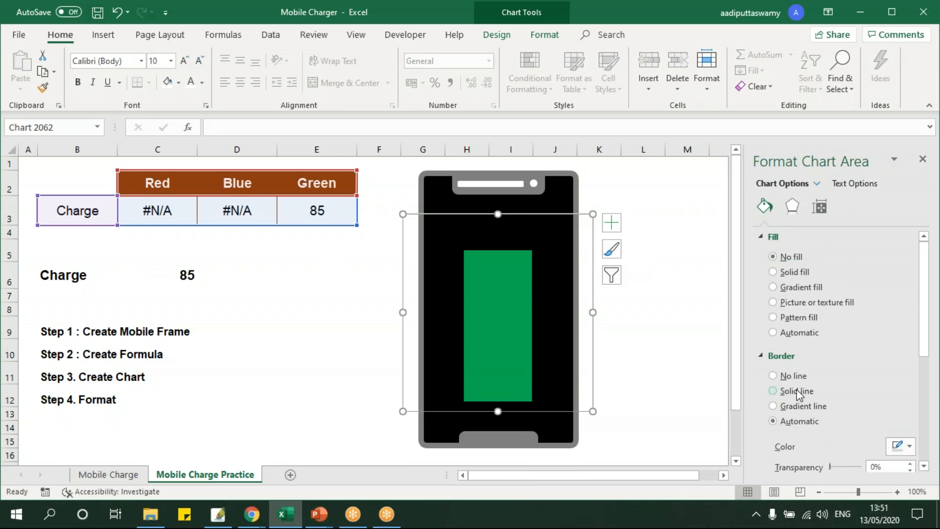
left_click(794, 376)
Step: Shift the transparent chart slightly upward on the phone screen and close the formatting options
left_click(686, 348)
left_click(549, 294)
mouse_move(535, 211)
left_mouse_down()
mouse_move(541, 237)
mouse_move(552, 205)
left_mouse_up()
left_click(923, 160)
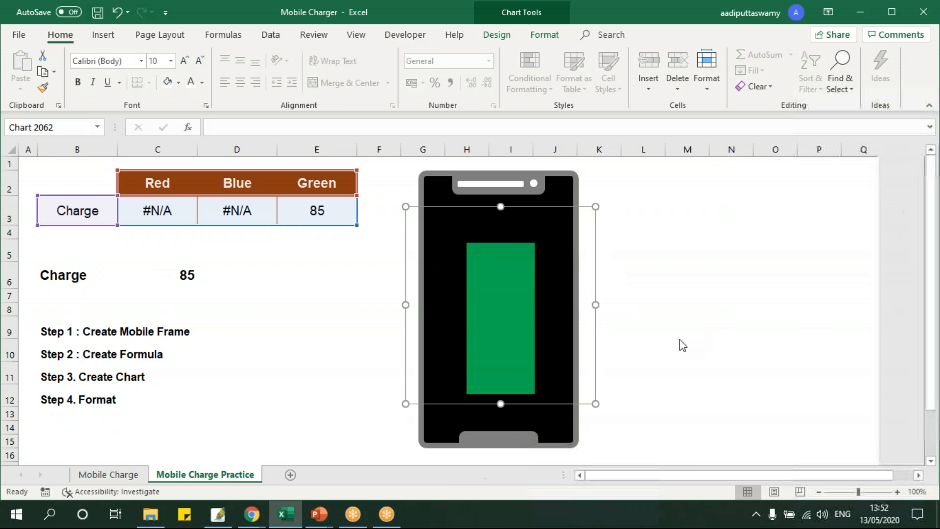
left_click(681, 343)
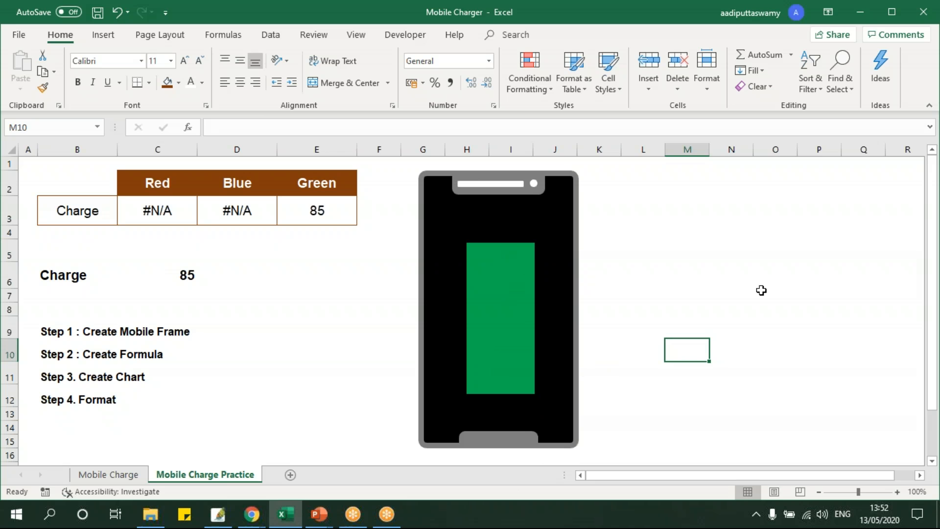
Step: Set the Charge value in C6 to 100 and move the chart down to centre the full column on the phone screen
left_click(163, 288)
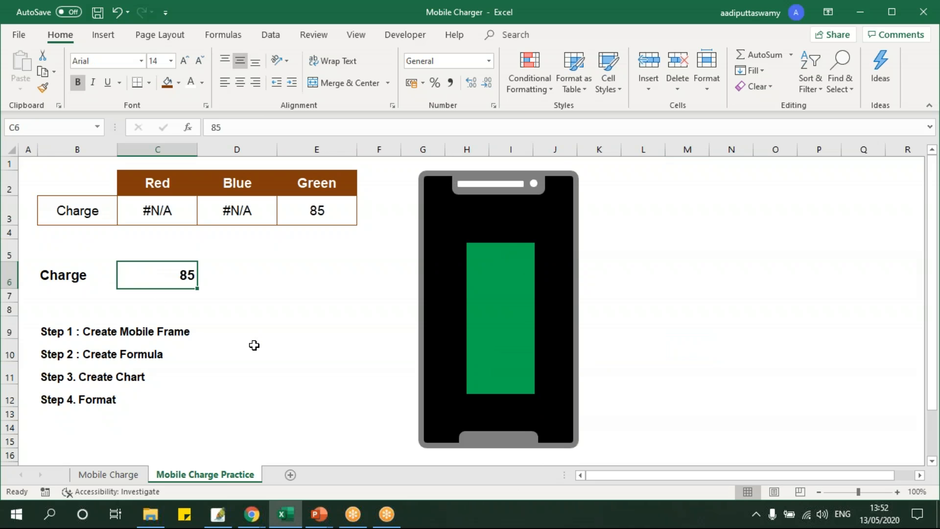
type("100")
key("Return")
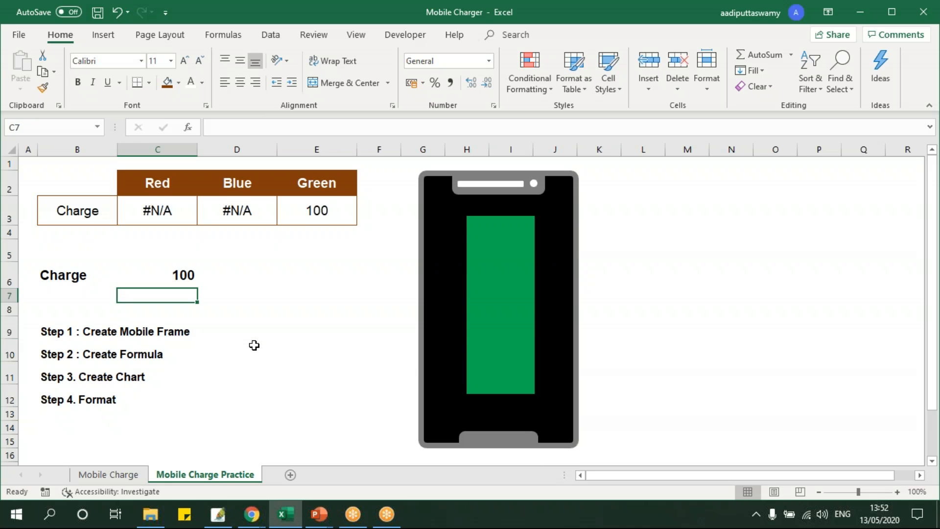
left_click(552, 226)
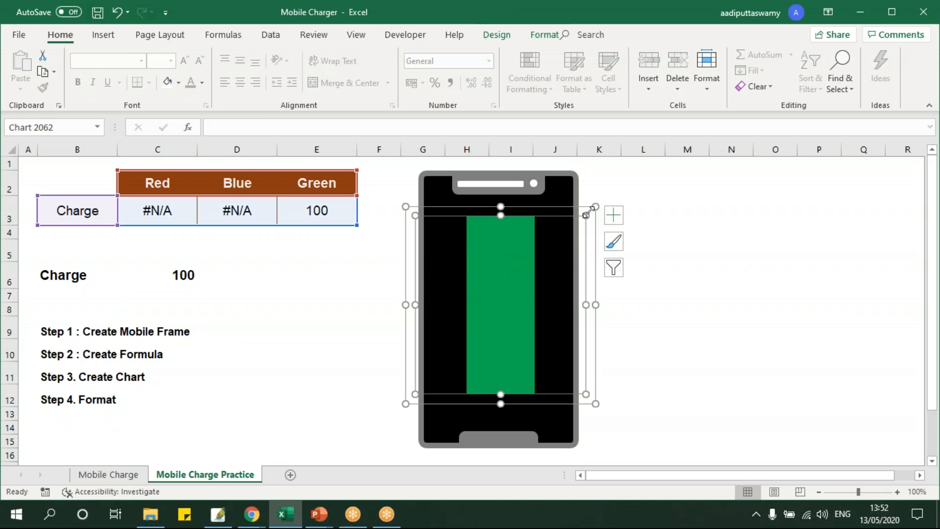
left_click_drag(557, 207, 557, 219)
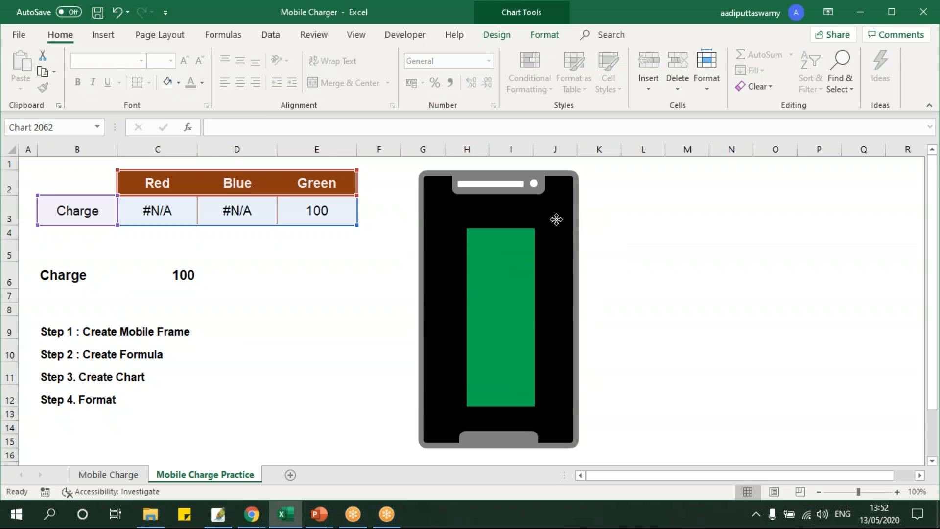
left_click(678, 264)
Step: Check the finished battery outline on the Mobile Charge sheet and return to Mobile Charge Practice
left_click(139, 477)
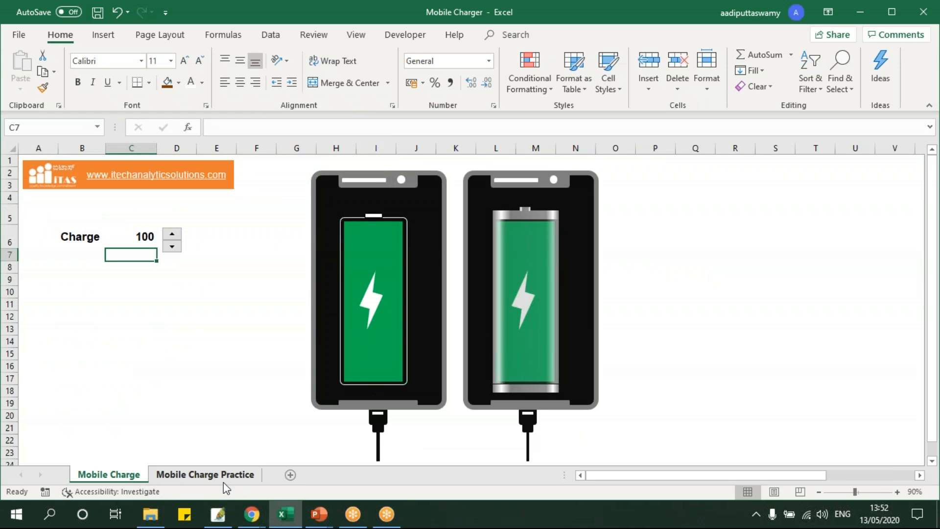
left_click(246, 476)
left_click(676, 309)
Step: Draw a rounded rectangle about 6.93 cm high and 4.05 cm wide in the empty area beside the phone
left_click(107, 37)
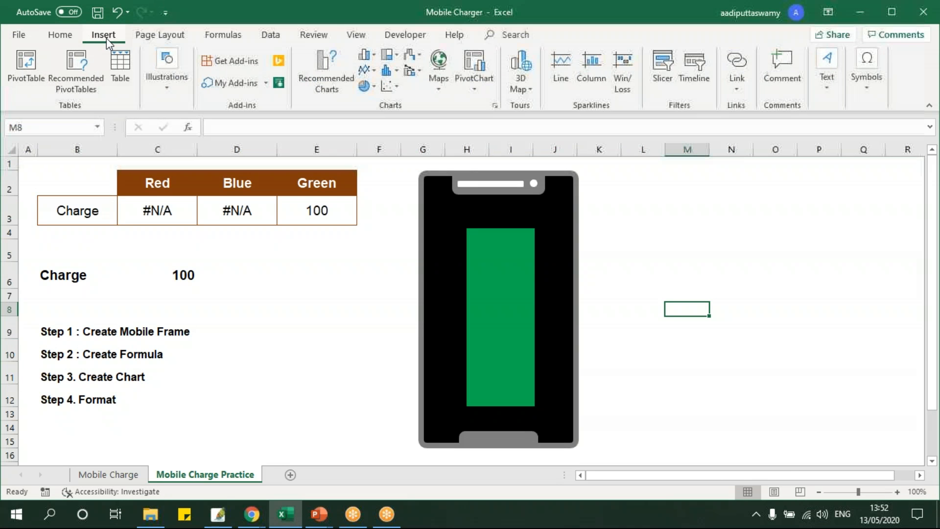
left_click(161, 83)
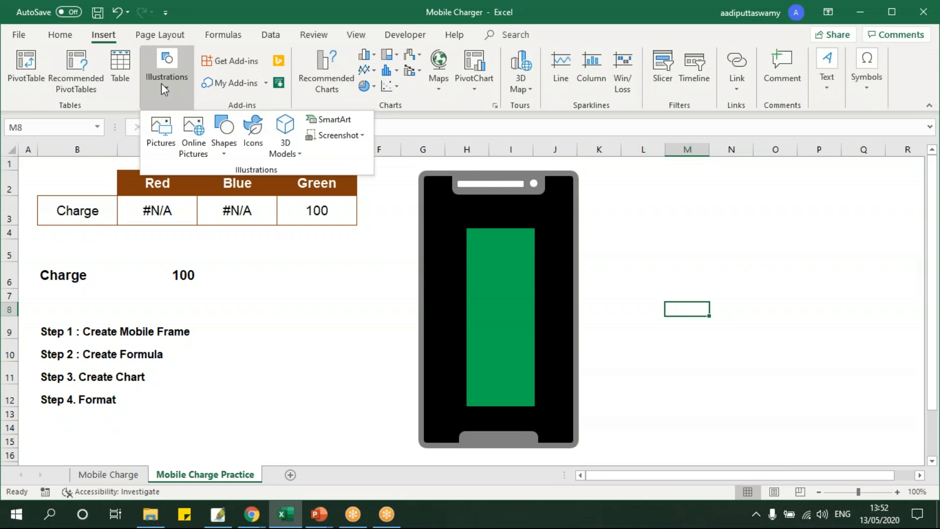
left_click(225, 155)
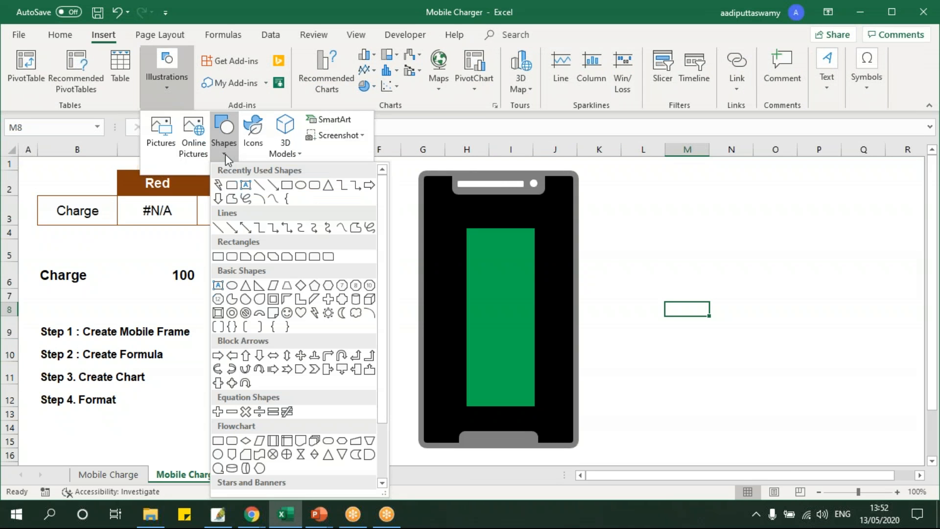
left_click(314, 186)
mouse_move(685, 200)
left_mouse_down()
mouse_move(789, 361)
mouse_move(791, 380)
left_mouse_up()
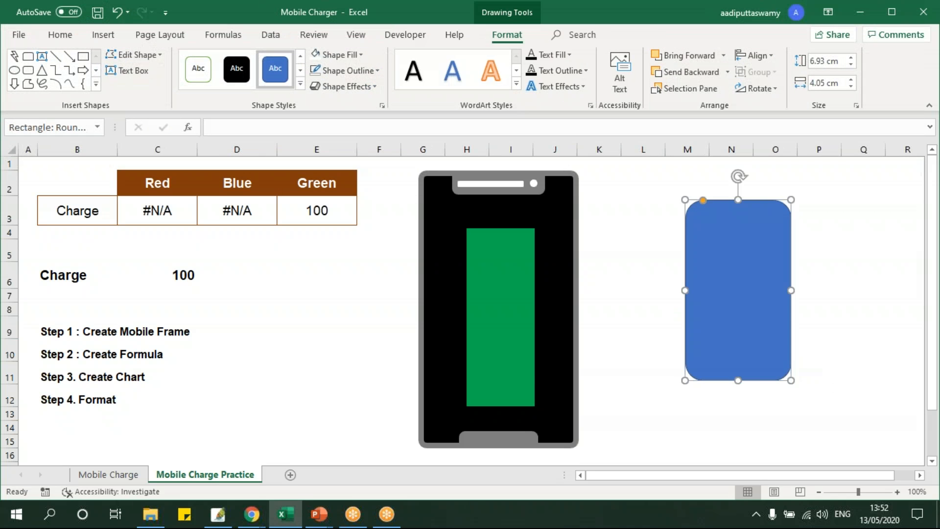
Step: Give the rounded rectangle no fill and a white outline
left_click(318, 58)
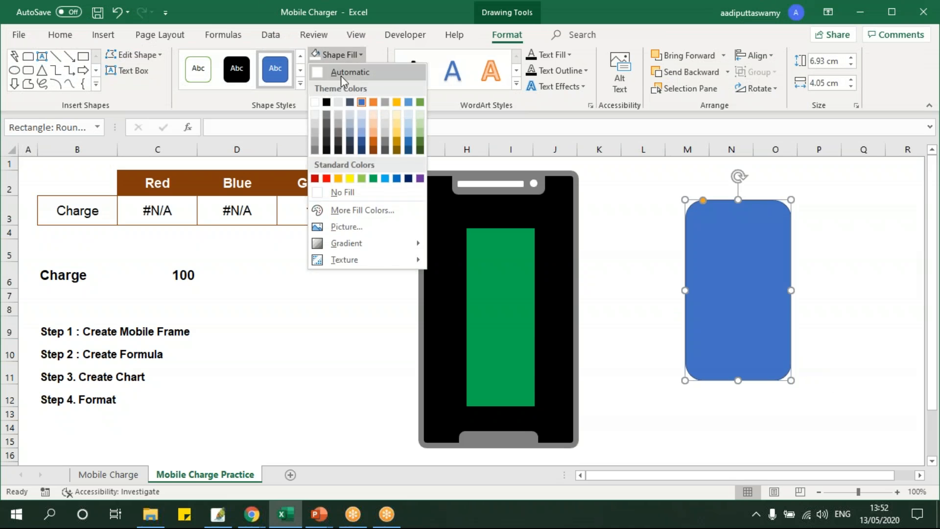
left_click(343, 192)
left_click(346, 70)
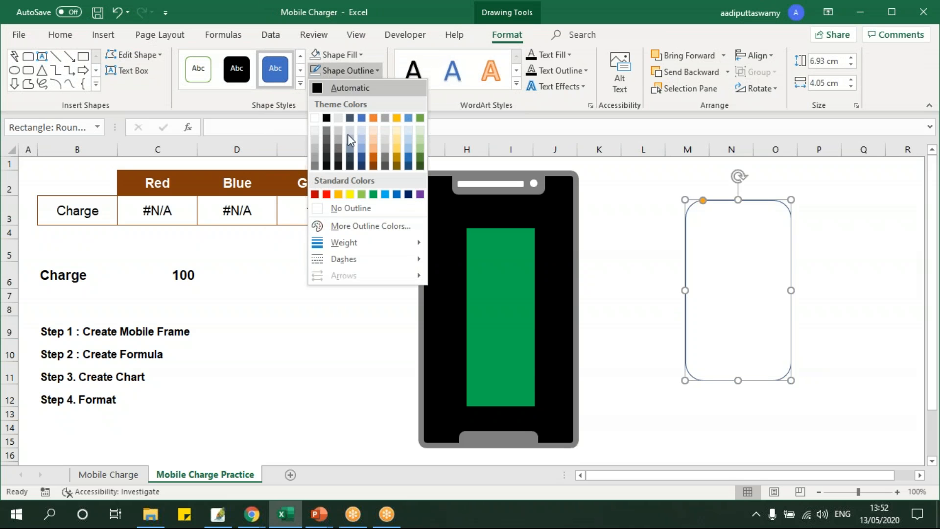
left_click(316, 118)
Step: Fit the rounded rectangle around the green column, resizing it to about 7.25 by 3.1 cm and reducing its corner rounding
left_click_drag(769, 200, 531, 223)
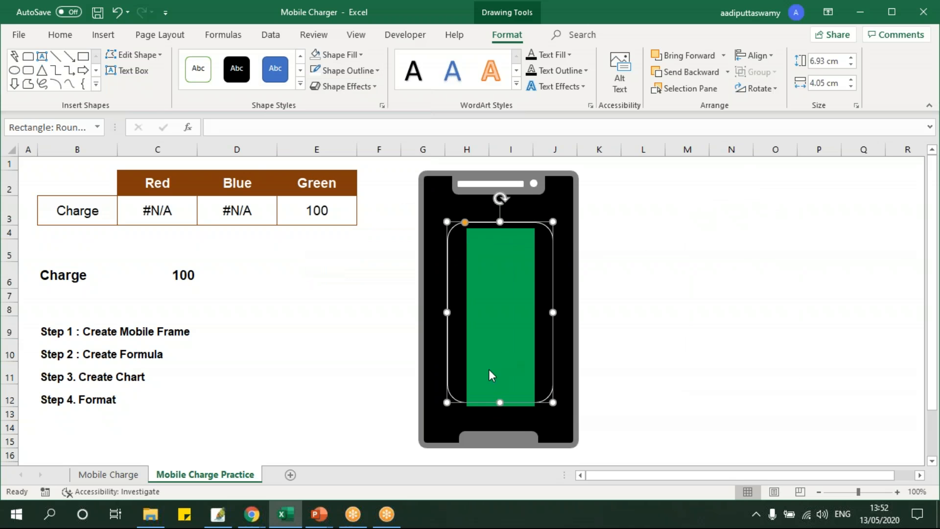
left_click_drag(500, 407, 499, 410)
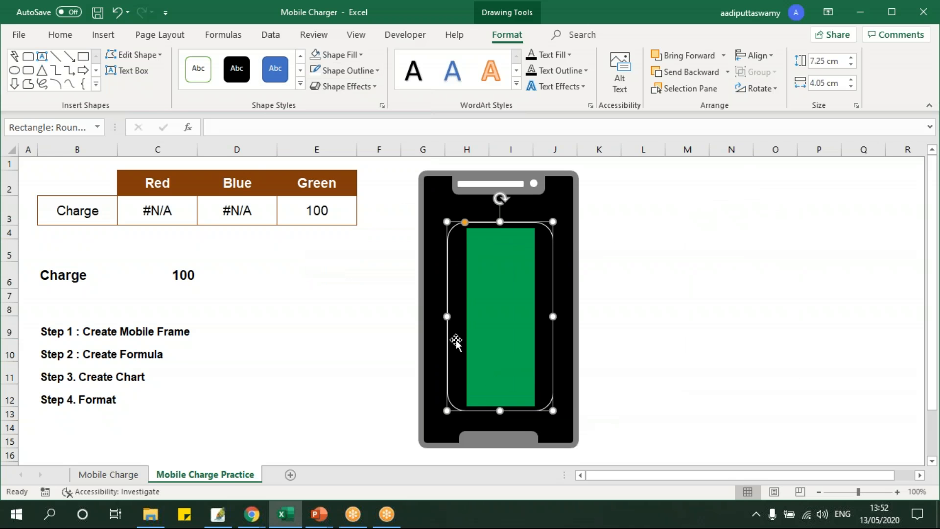
left_click_drag(448, 315, 459, 319)
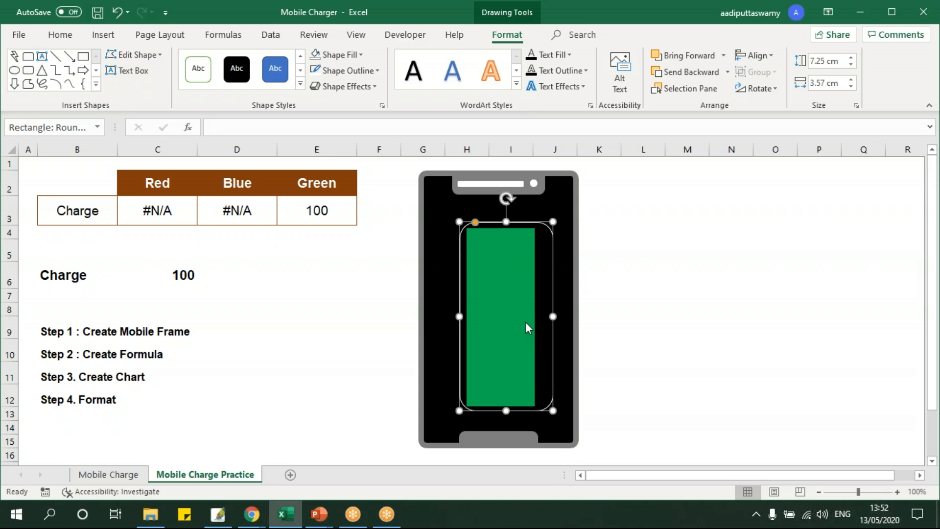
left_click_drag(551, 317, 540, 317)
left_click_drag(476, 225, 472, 229)
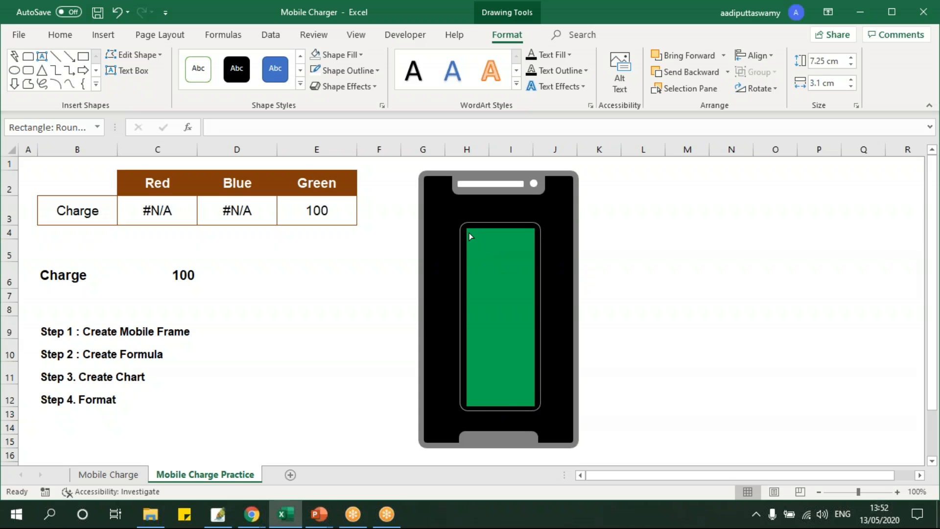
left_click_drag(468, 239, 469, 239)
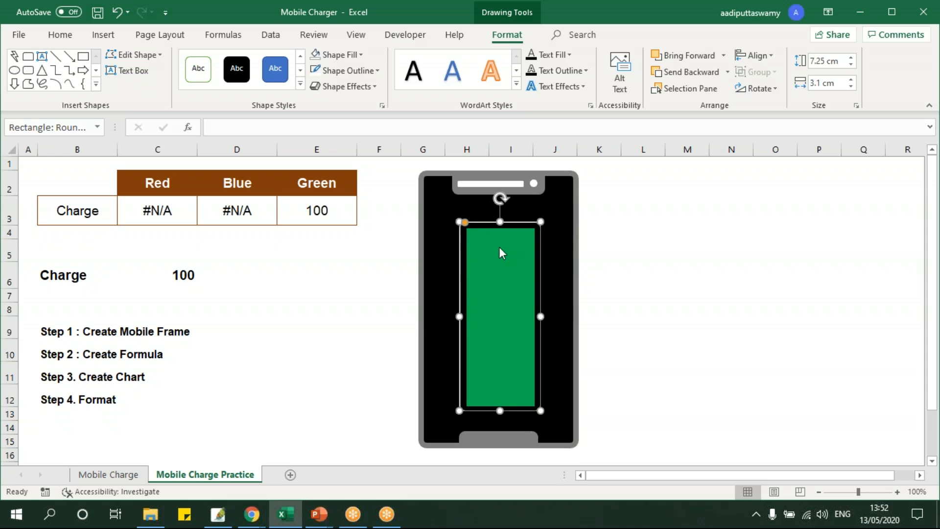
left_click(742, 279)
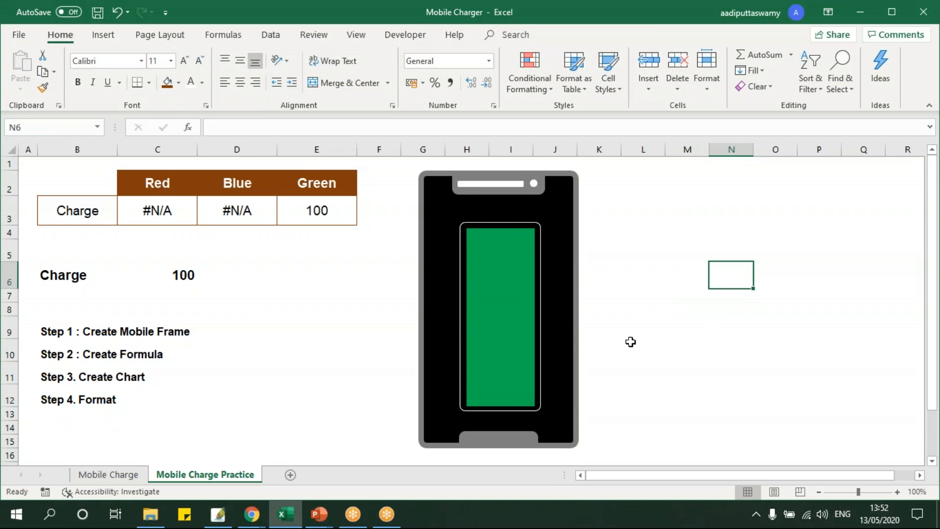
Step: Examine the battery's top terminal on the Mobile Charge sheet, and go back to the practice sheet
left_click(120, 476)
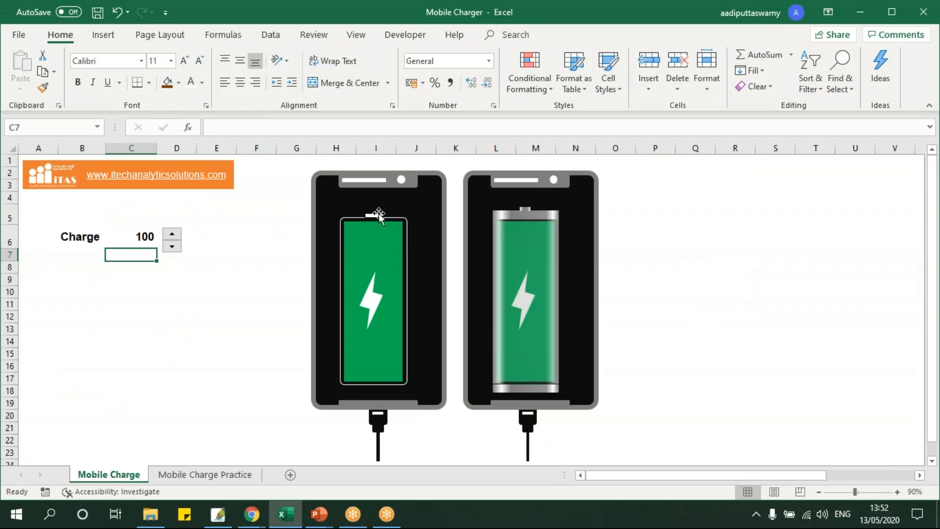
left_click(204, 475)
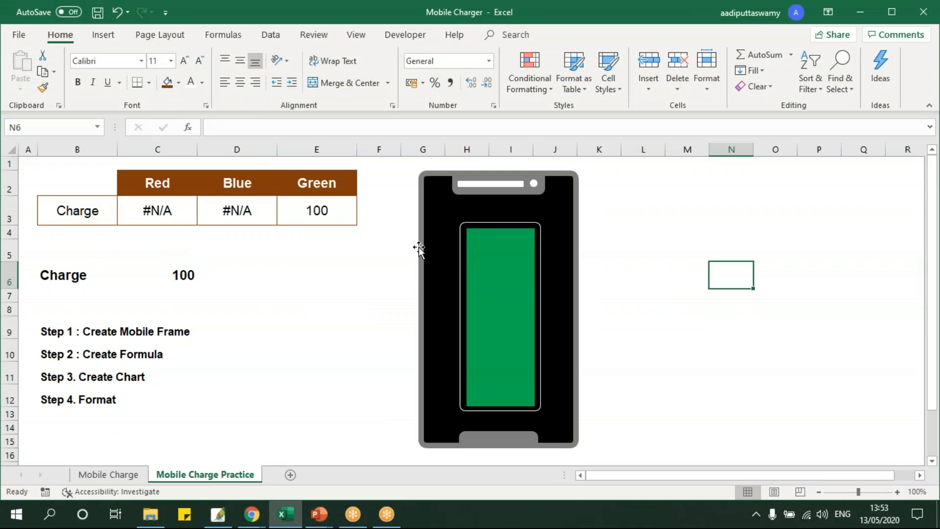
Step: Draw a small plain rectangle about 0.34 cm high and 0.66 cm wide in the empty area beside the phone
left_click(104, 35)
left_click(160, 94)
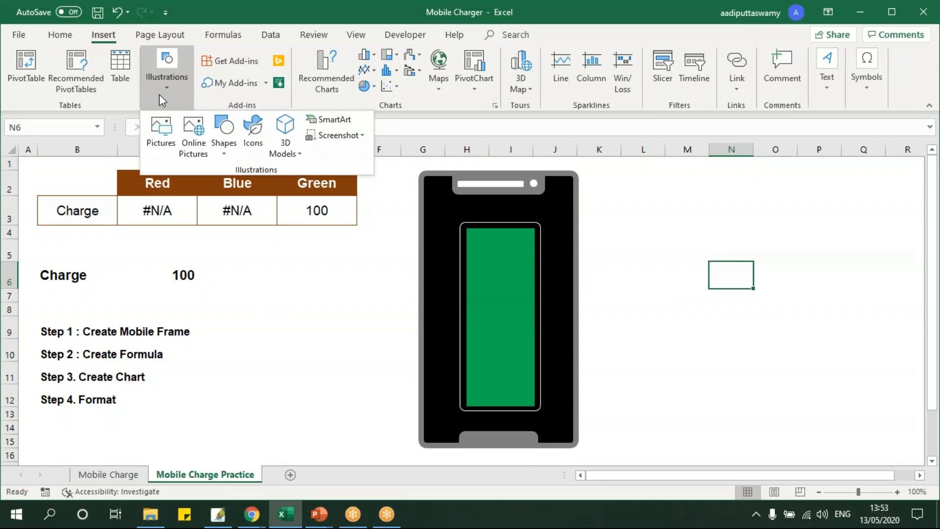
left_click(222, 145)
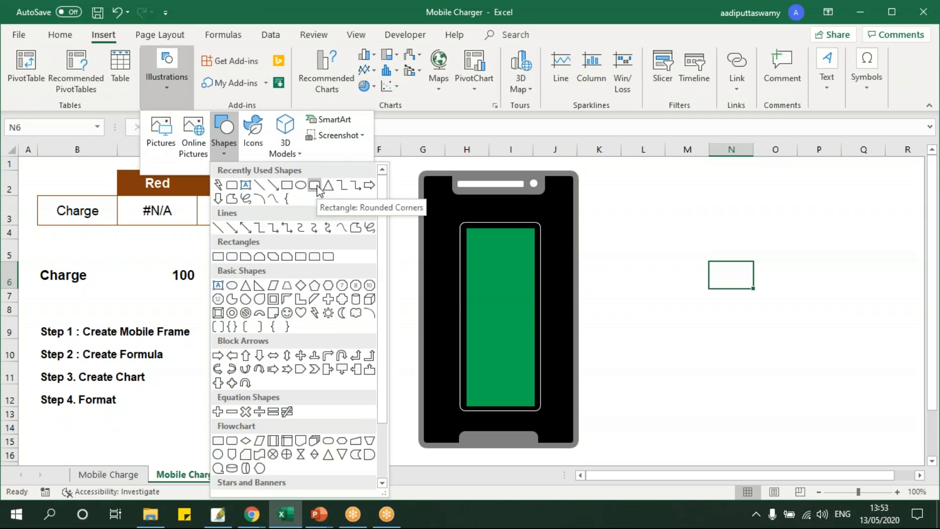
left_click(286, 185)
left_click_drag(668, 223, 689, 234)
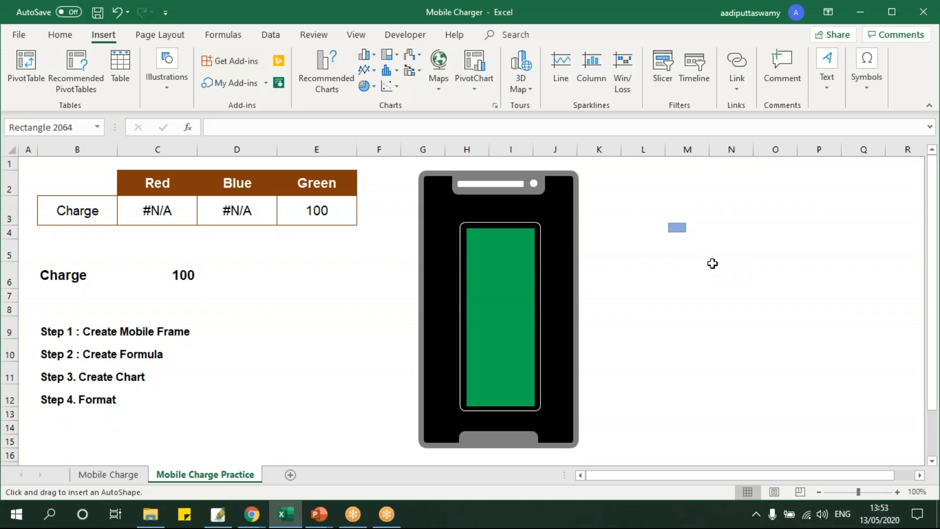
Step: Give the small rectangle a white fill and no outline
left_click(330, 55)
left_click(323, 98)
left_click(336, 71)
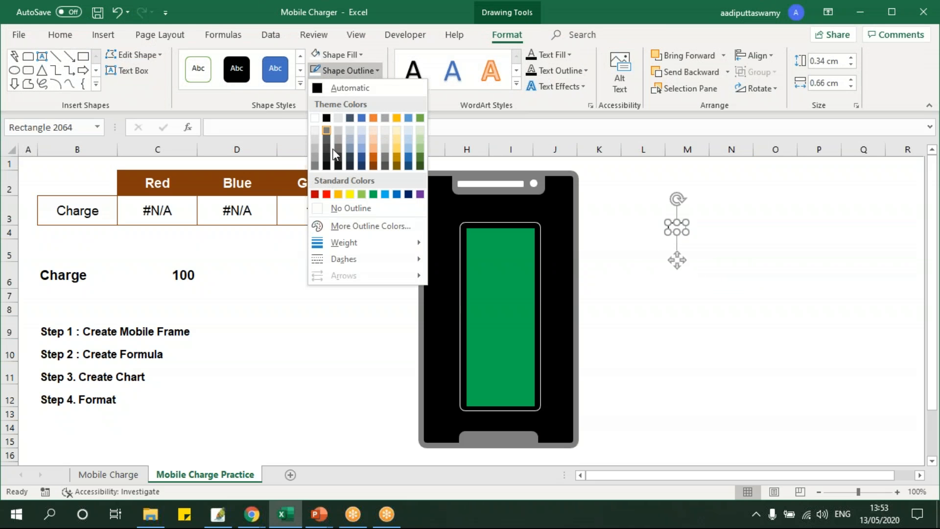
left_click(350, 206)
Step: Place the white rectangle on the battery outline's top edge and centre the two shapes horizontally on each other
left_click_drag(680, 228, 502, 217)
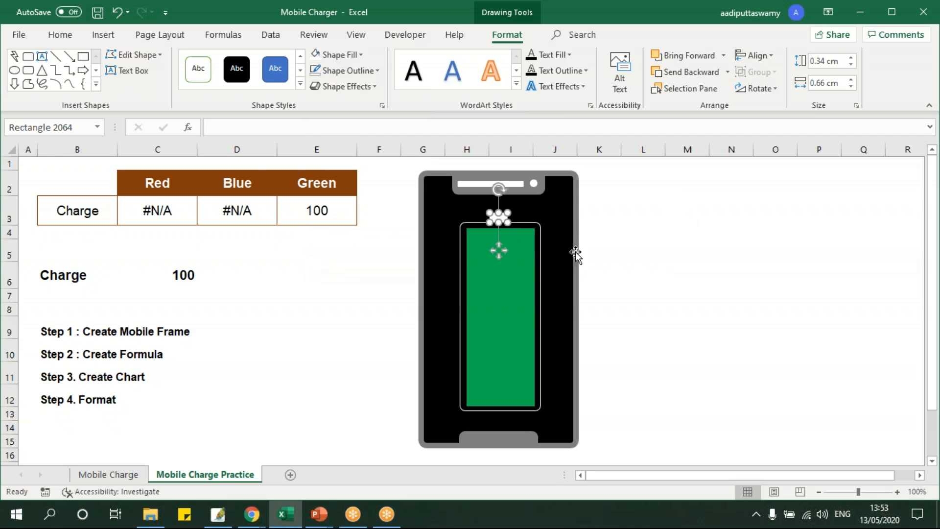
left_click(536, 224, "shift")
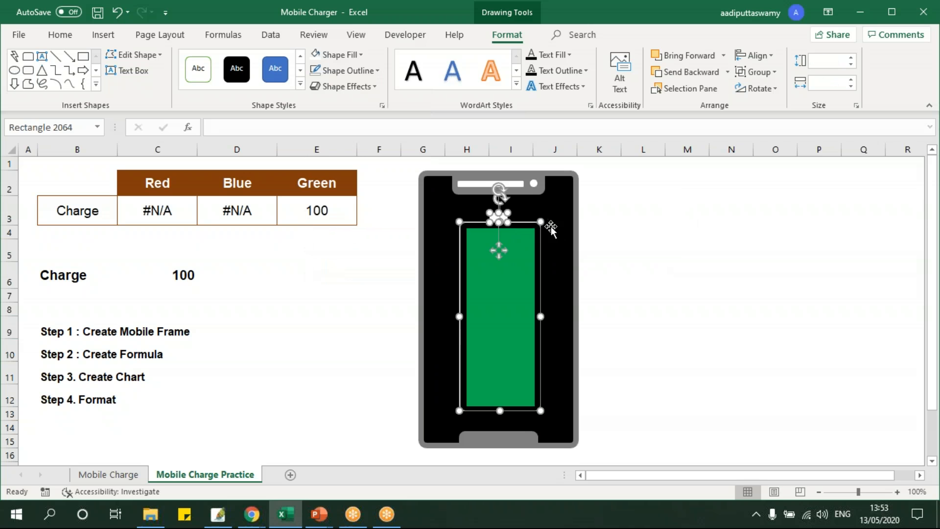
left_click(754, 55)
left_click(769, 88)
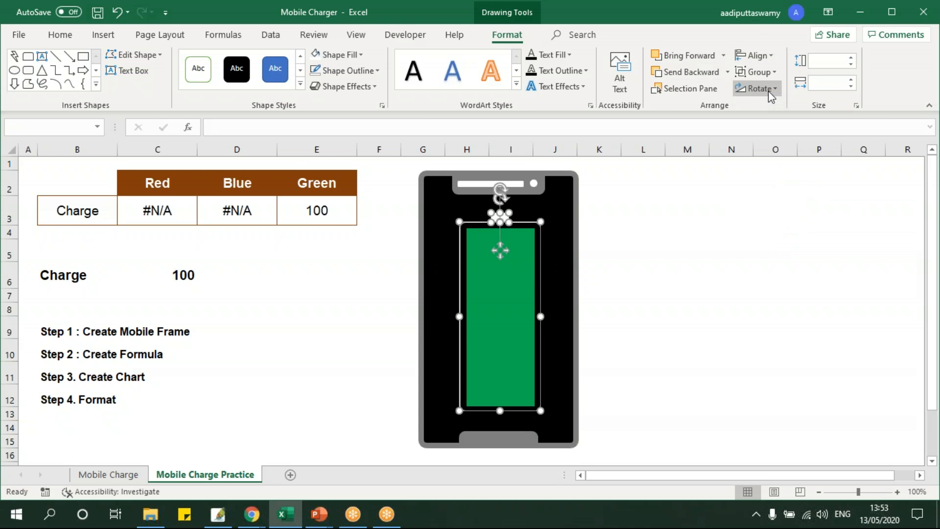
left_click(724, 283)
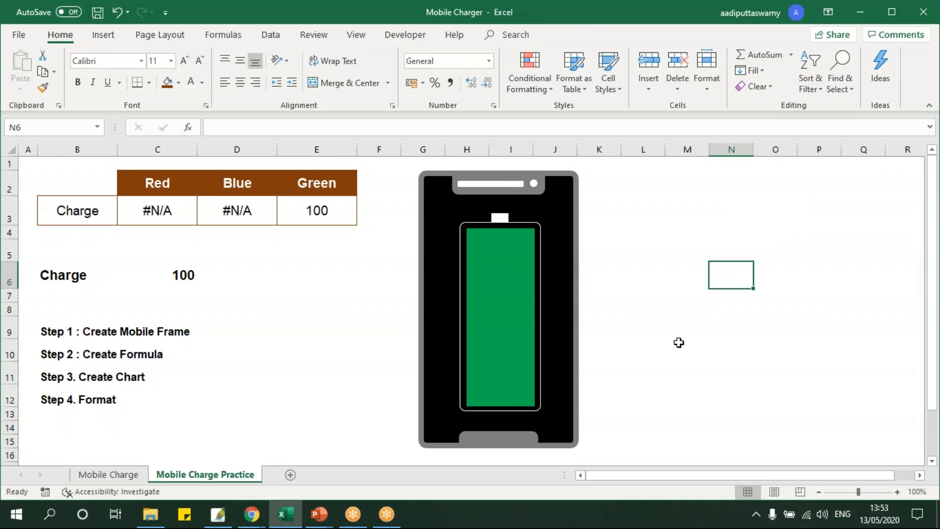
Step: Test the battery's colour change by entering charge values of 34 and 3 in cell C6
left_click(190, 282)
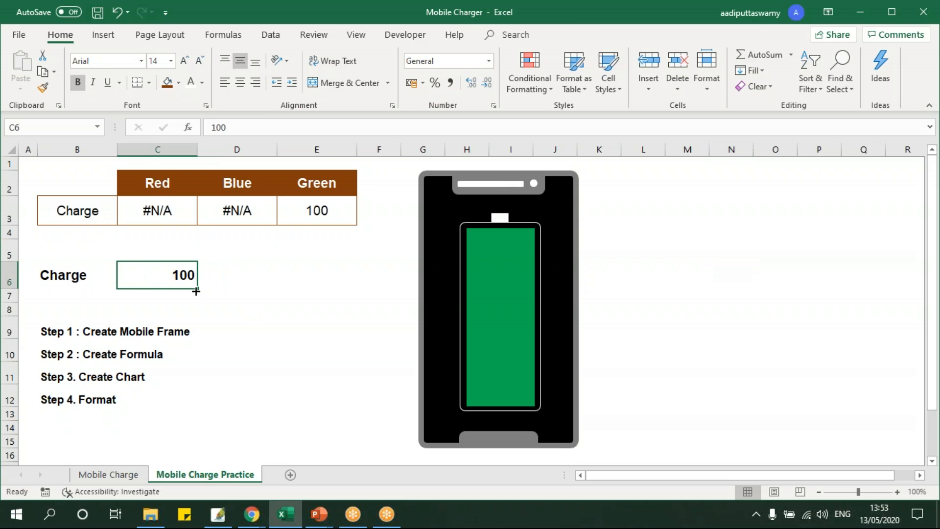
type("34")
key("Return")
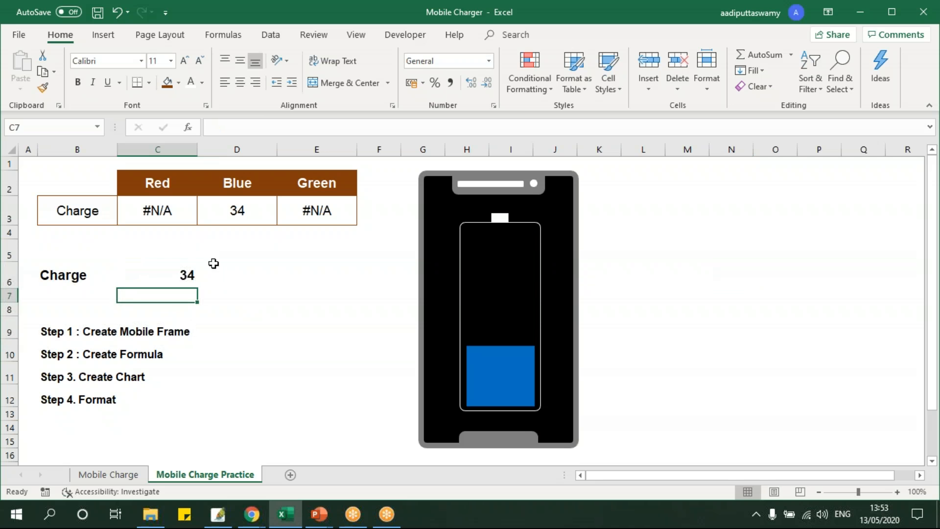
left_click(171, 273)
type("3")
key("Return")
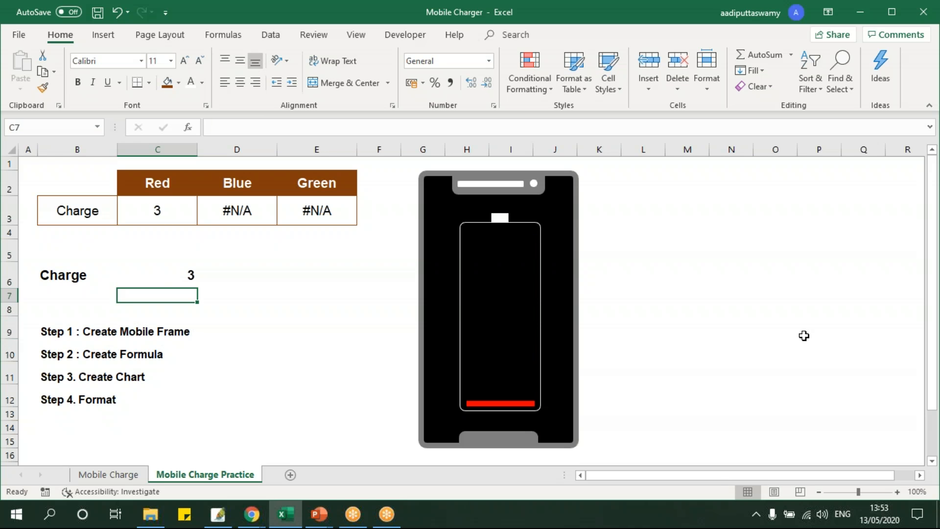
Step: Try the charge spinner on the Mobile Charge sheet by lowering its value, and return to the practice sheet
left_click(132, 474)
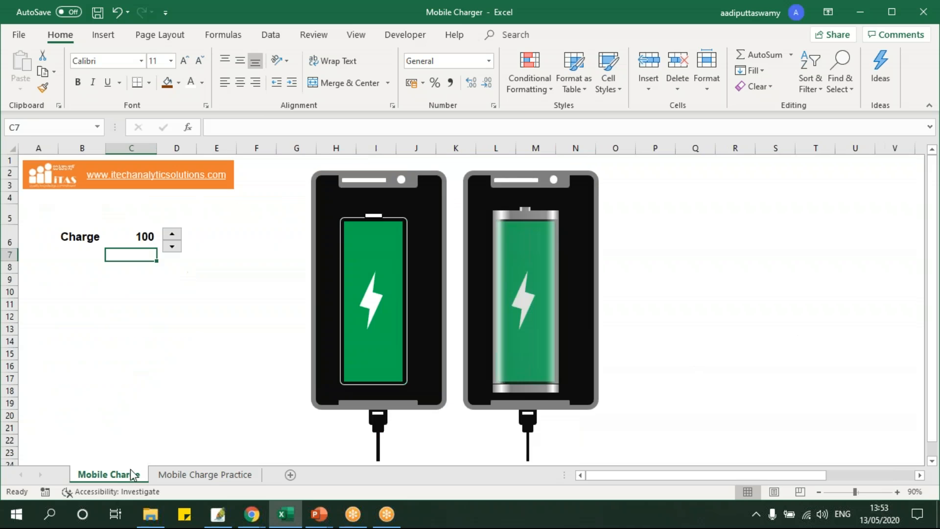
left_click(173, 247)
left_click(172, 247)
left_click(187, 471)
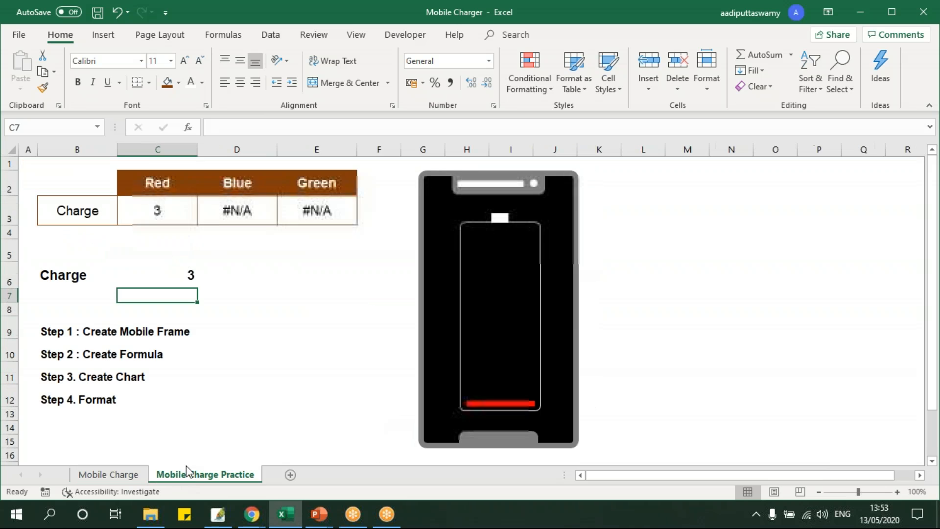
Step: Insert a spin button form control in the empty area beside the phone
left_click(406, 35)
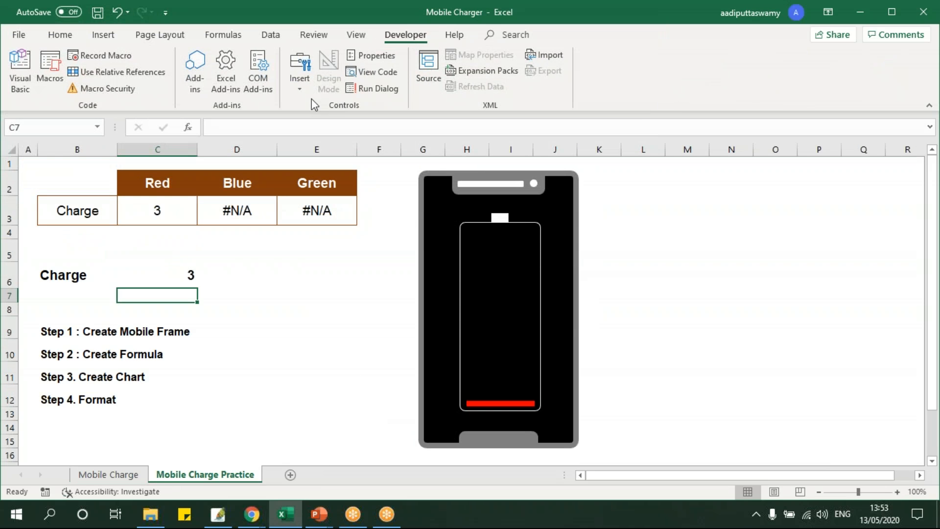
left_click(303, 80)
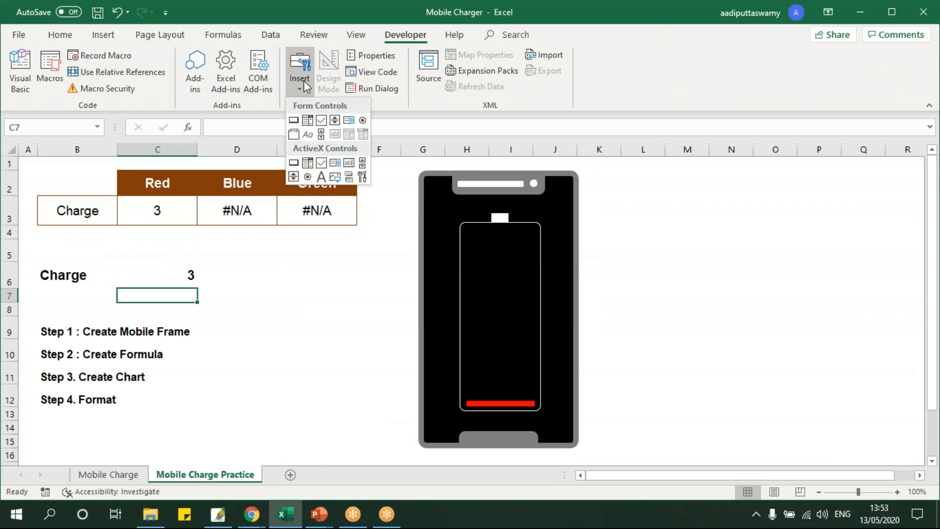
left_click(336, 120)
left_click(723, 247)
left_click_drag(748, 283, 695, 259)
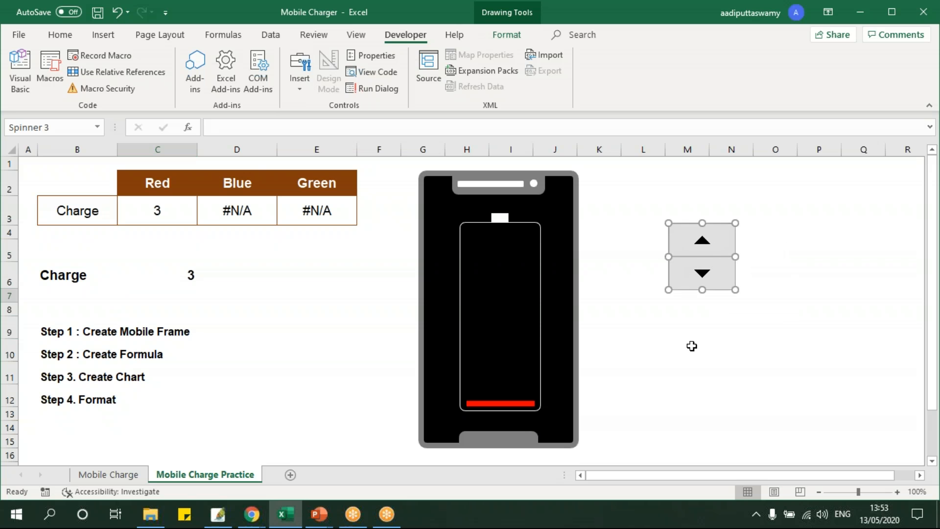
Step: Set the spin button's control range to minimum 0 and maximum 100, and link it to cell $C$6
right_click(717, 251)
left_click(758, 361)
left_click_drag(524, 132, 508, 156)
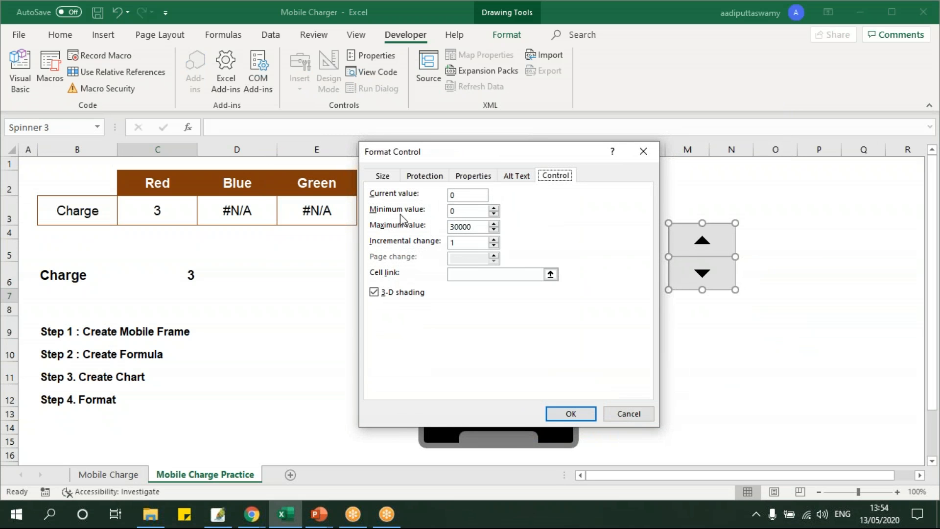
left_click(458, 209)
double_click(482, 223)
type("100")
left_click(550, 274)
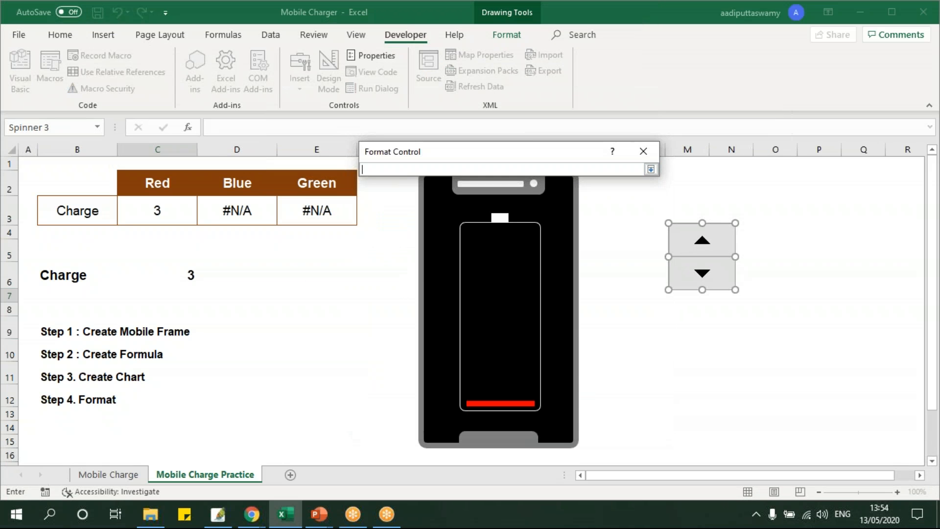
left_click(177, 276)
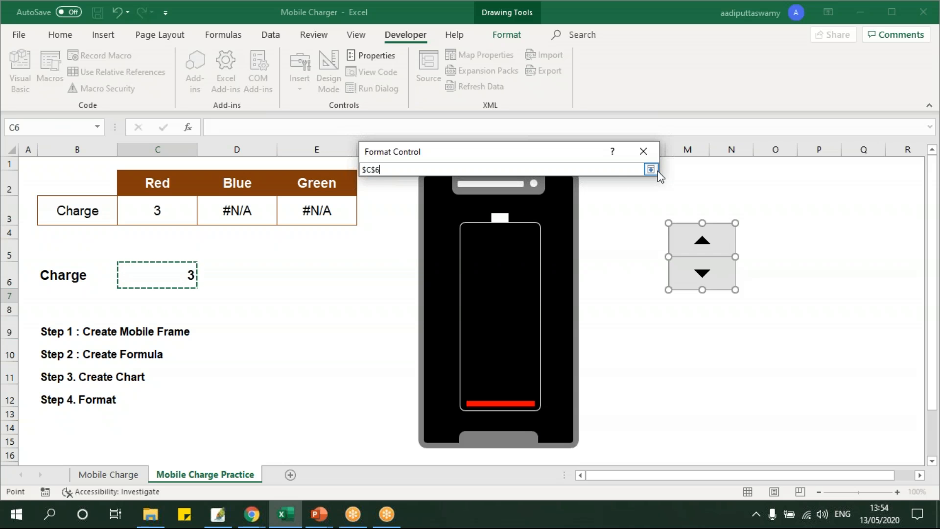
left_click(651, 169)
left_click(571, 413)
left_click(777, 352)
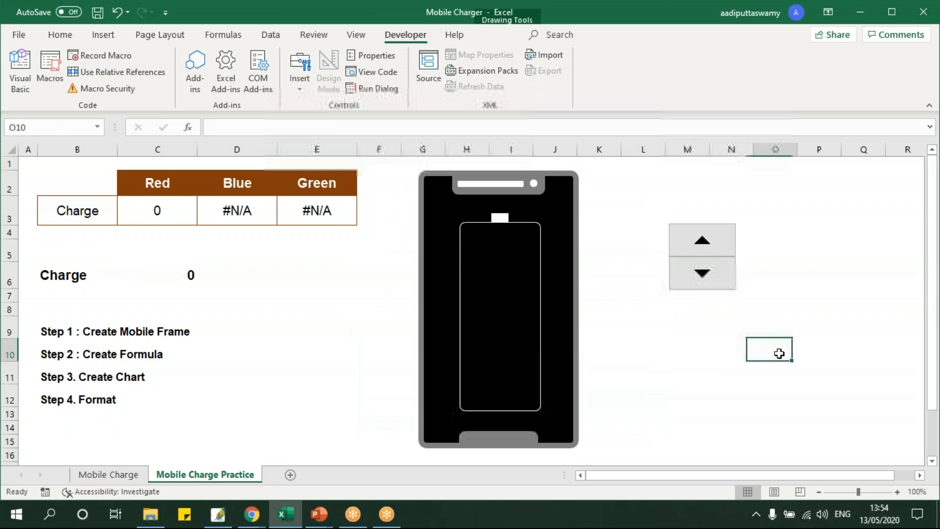
Step: Test the linked spin button by raising the charge to 35
left_click(709, 241)
left_click_drag(709, 241, 710, 243)
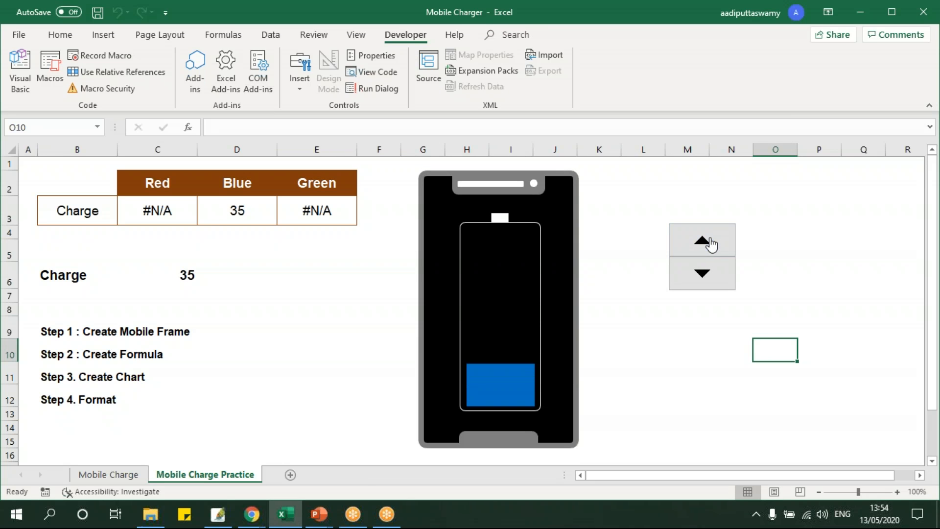
left_click(723, 322)
Step: Move the spin button next to the charge value in C6 and shrink it to roughly the row's height
left_click(725, 253, "ctrl")
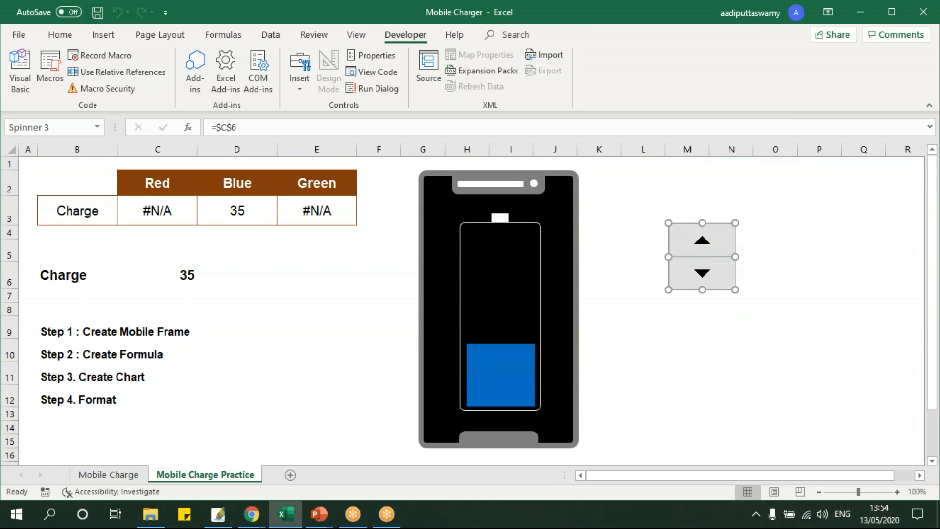
mouse_move(718, 252)
left_mouse_down()
mouse_move(374, 350)
mouse_move(261, 281)
left_mouse_up()
left_click_drag(271, 329, 222, 291)
left_click(265, 288)
left_click(269, 326)
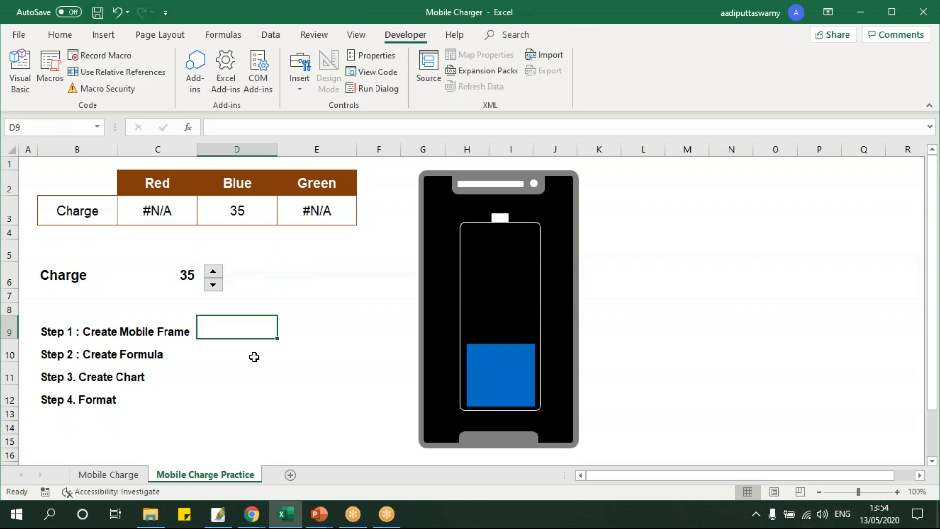
Step: Test the resized spin button by stepping the charge down and back up to 62
left_click(213, 285)
left_click(213, 285)
left_click(213, 285)
left_click(213, 285)
left_click(213, 272)
left_click(213, 272)
left_click(213, 272)
left_click(213, 272)
left_click_drag(214, 273, 214, 274)
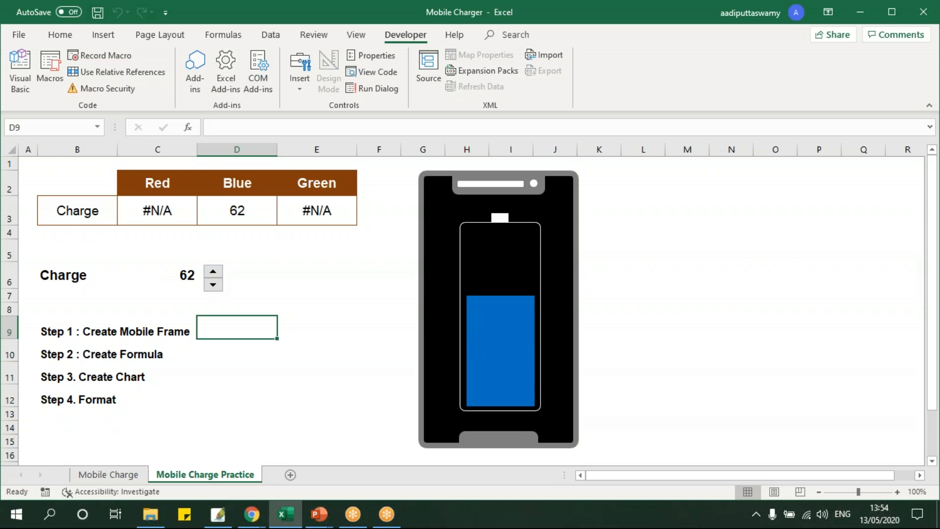
Step: Enter 90 as the charge in C6 and raise it to 100 with the spin button
type("90")
key("Return")
left_click(212, 272)
left_click_drag(212, 277, 212, 278)
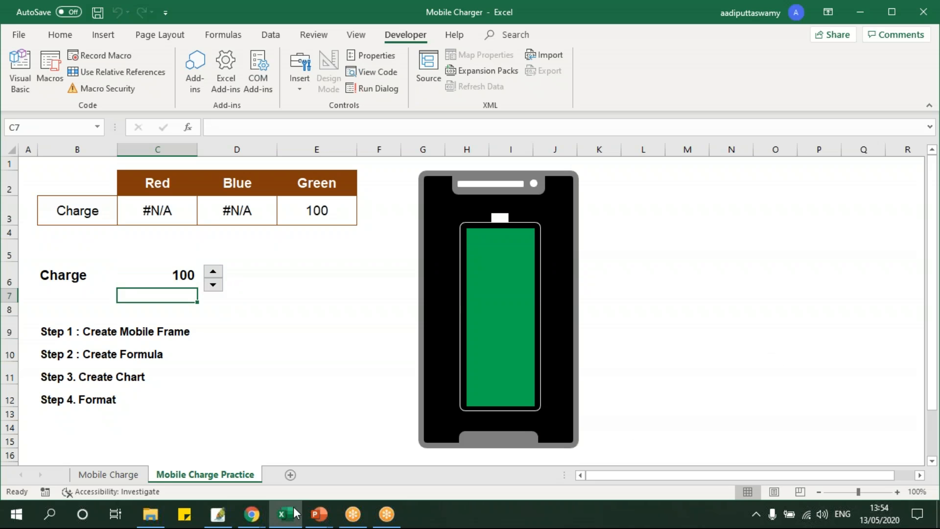
Step: Examine the lightning bolt shape on the Mobile Charge sheet, and return to the practice sheet
left_click(128, 475)
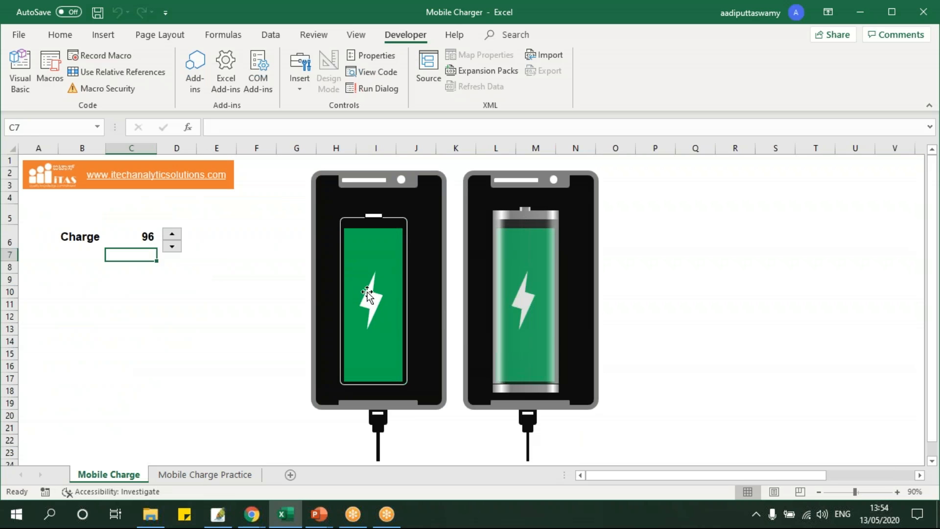
left_click(373, 303)
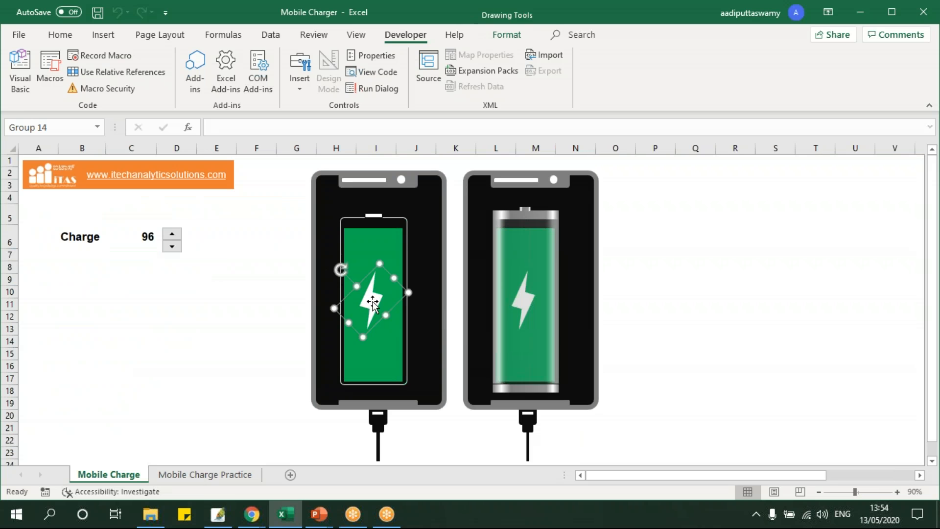
left_click(682, 350)
left_click(222, 476)
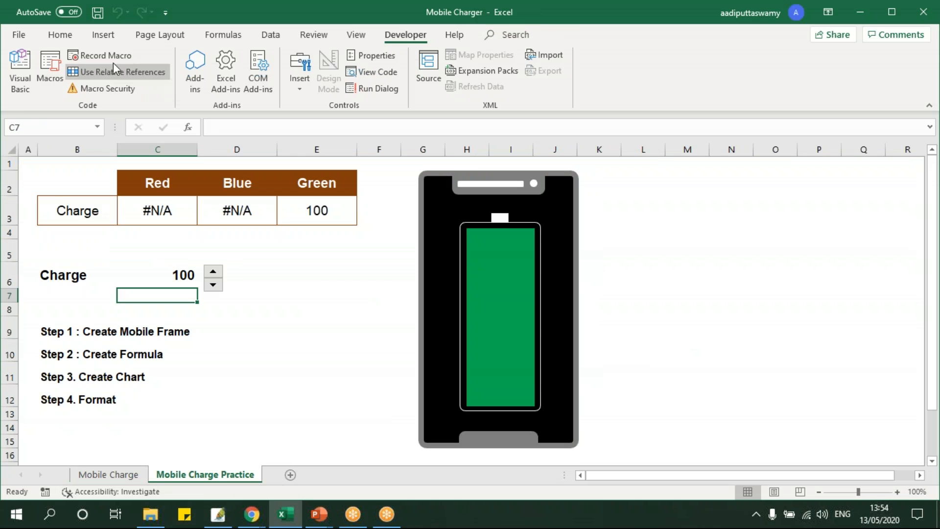
Step: Draw an isosceles triangle about 2.54 cm high and 2.95 cm wide in the empty area beside the phone
left_click(105, 37)
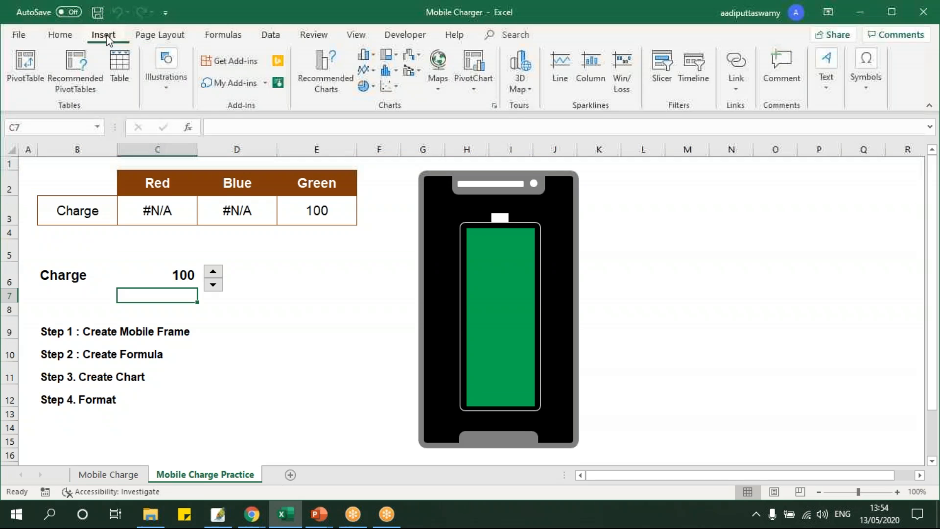
left_click(161, 89)
left_click(225, 142)
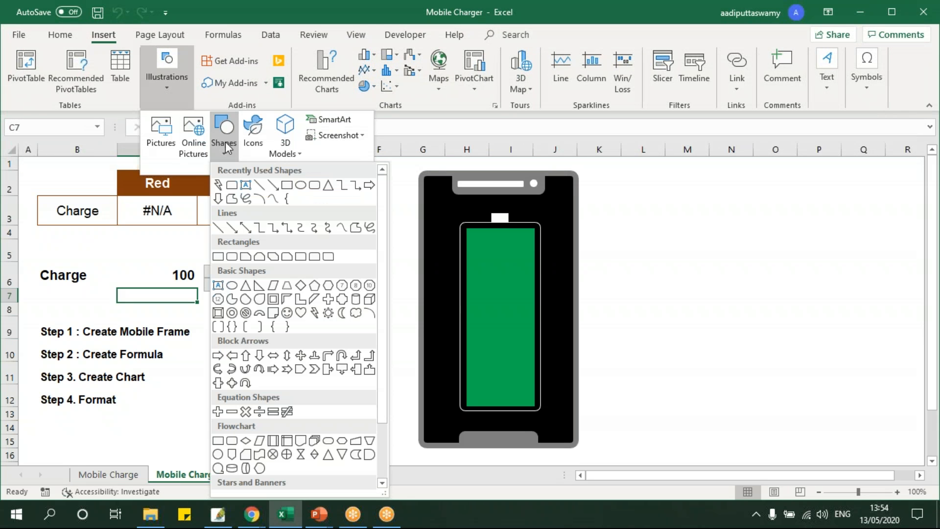
left_click(250, 297)
mouse_move(633, 250)
left_mouse_down()
mouse_move(670, 324)
mouse_move(711, 316)
left_mouse_up()
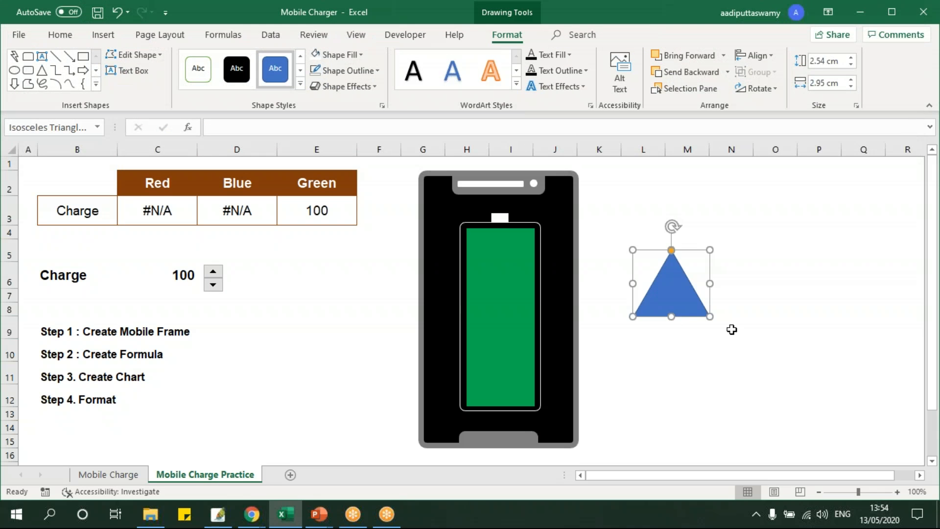
Step: Resize the triangle to a narrow spike about 2.67 cm high and 0.82 cm wide
left_click_drag(710, 284, 656, 279)
left_click_drag(645, 317, 646, 319)
left_click_drag(657, 284, 655, 284)
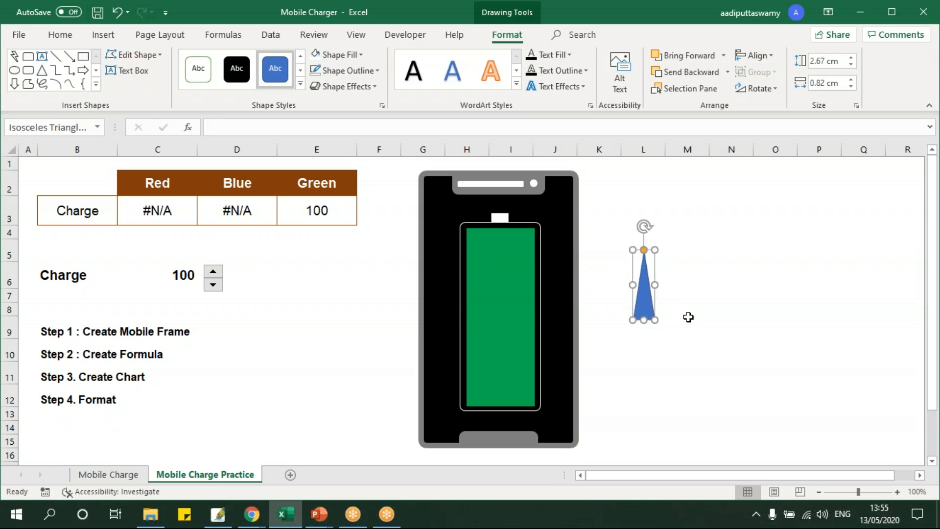
Step: Form a lightning bolt by overlapping the narrow triangle with a vertically flipped copy offset to its lower right
left_click_drag(645, 304, 680, 305)
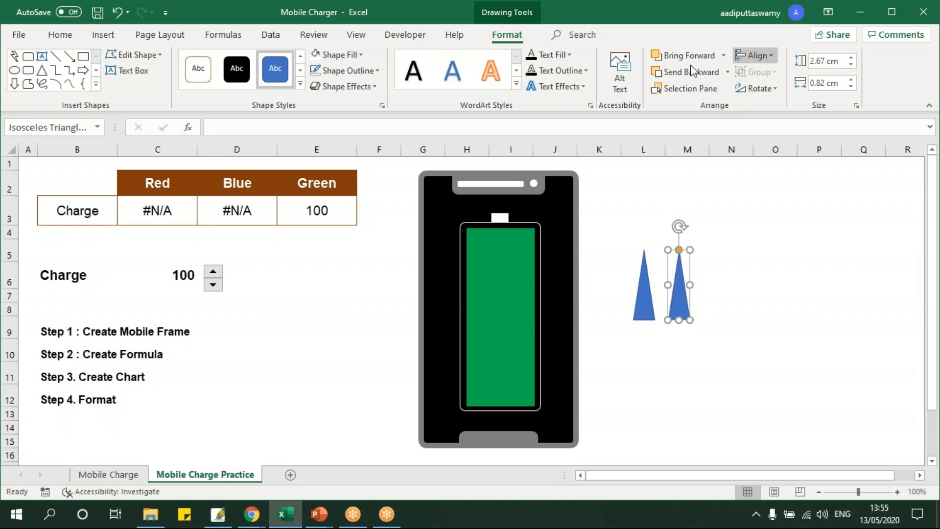
left_click(764, 89)
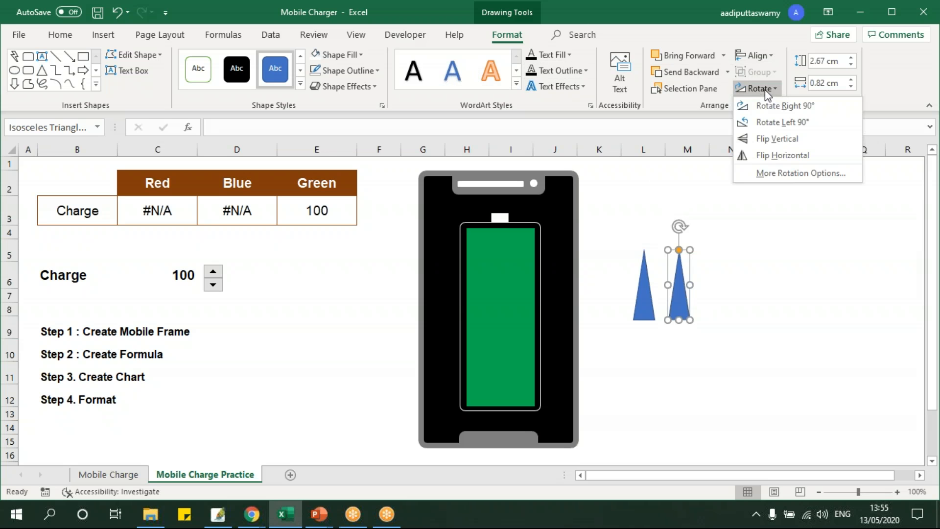
left_click(779, 142)
left_click(804, 294)
mouse_move(686, 285)
left_mouse_down()
mouse_move(683, 311)
mouse_move(664, 323)
mouse_move(665, 311)
left_mouse_up()
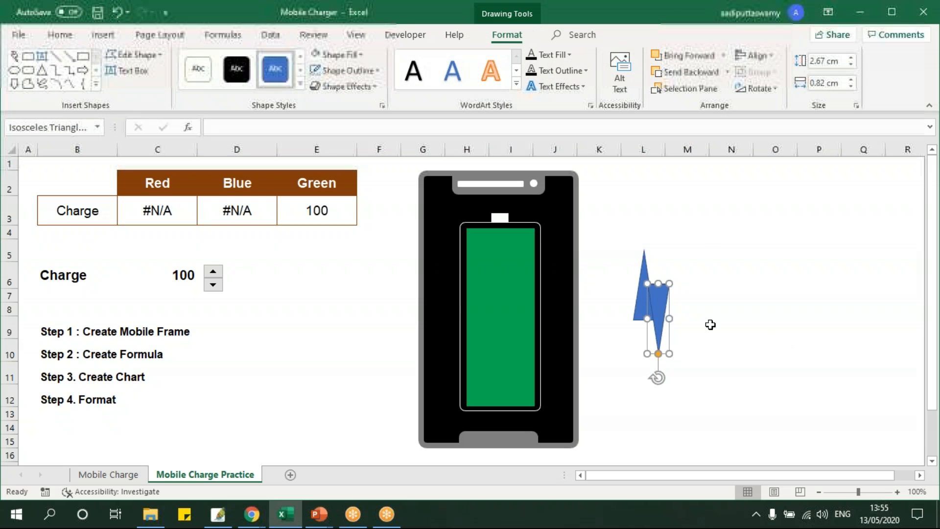
Step: Group the two overlapping triangles into one bolt and give it a white fill and white outline
left_click(641, 272, "ctrl")
right_click(656, 304)
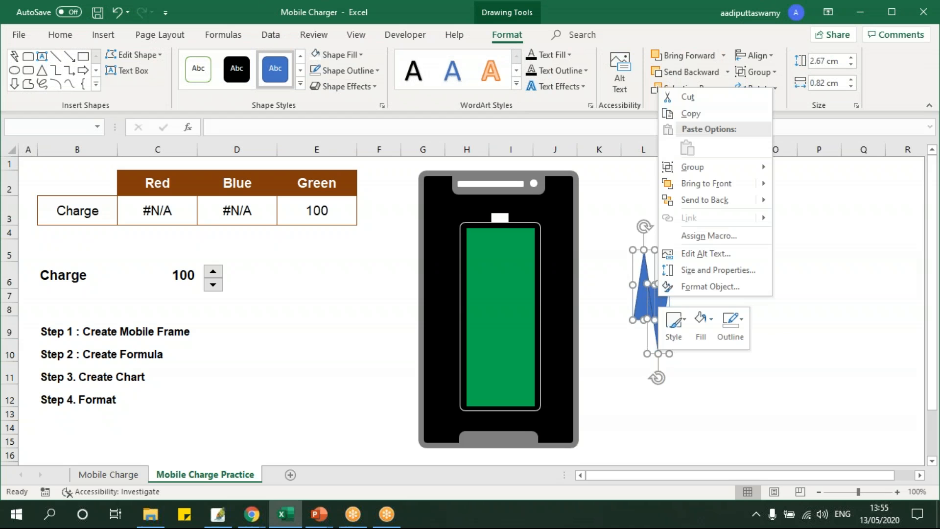
mouse_move(706, 167)
left_click(816, 168)
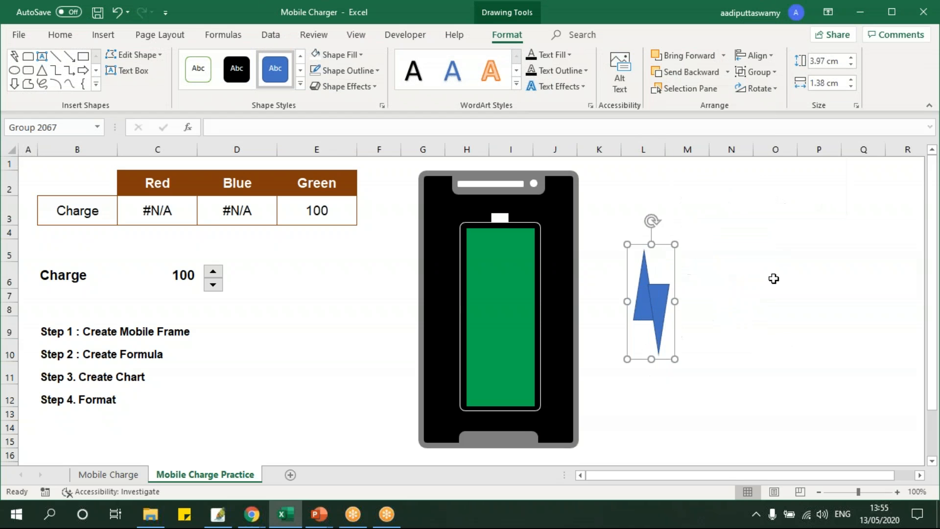
left_click(315, 59)
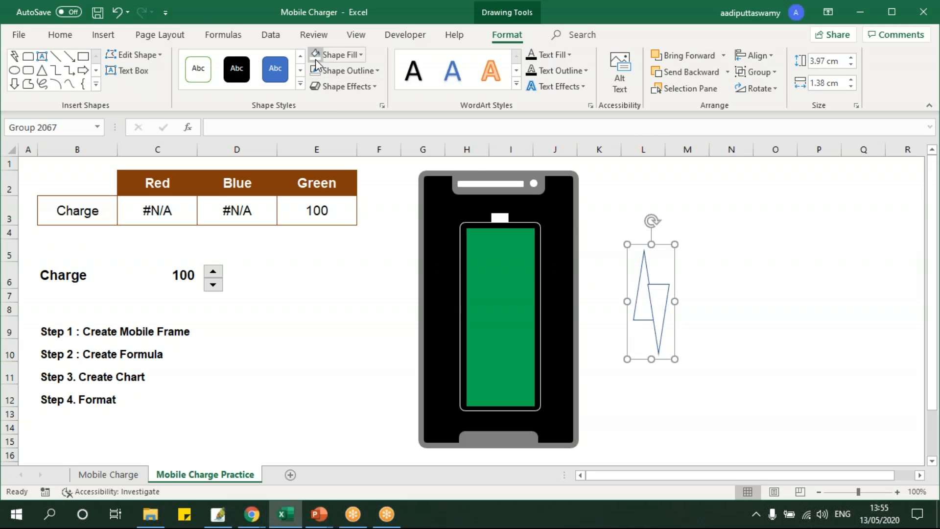
left_click(316, 72)
Step: Move the lightning bolt onto the green column, tilt it clockwise and centre it inside the battery
left_click_drag(657, 309, 522, 309)
left_click_drag(500, 230, 516, 289)
left_click_drag(506, 336, 499, 314)
left_click(638, 344)
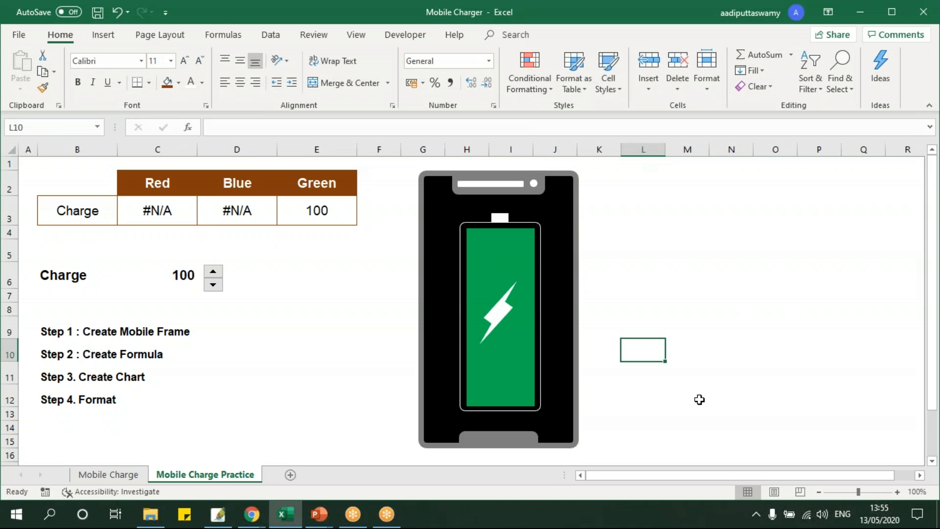
Step: Duplicate the whole phone with its chart and bolt, excluding the spin button, and place the copy beside the original
left_click(105, 474)
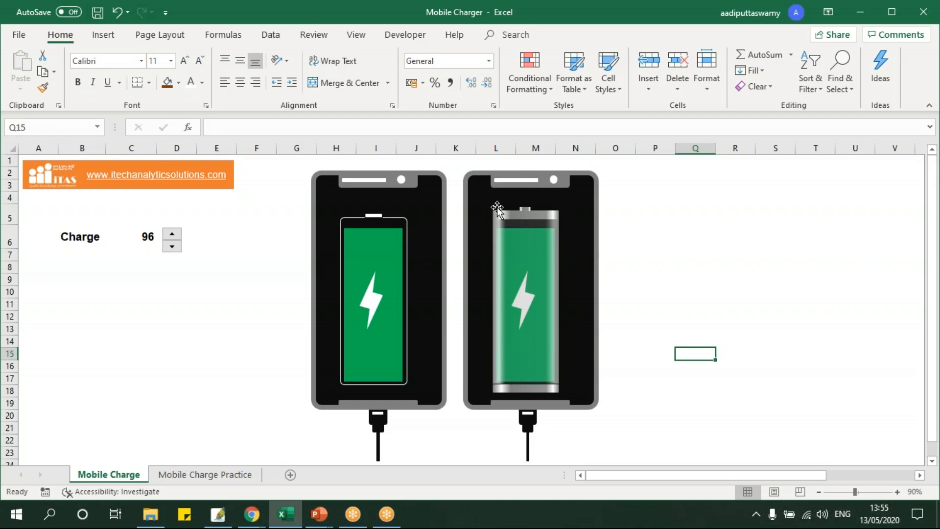
left_click(194, 475)
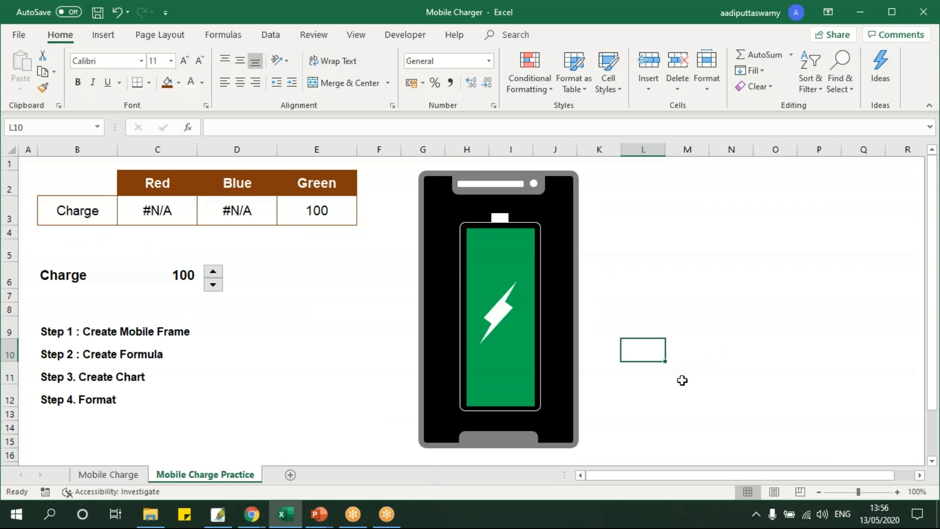
left_click(525, 187)
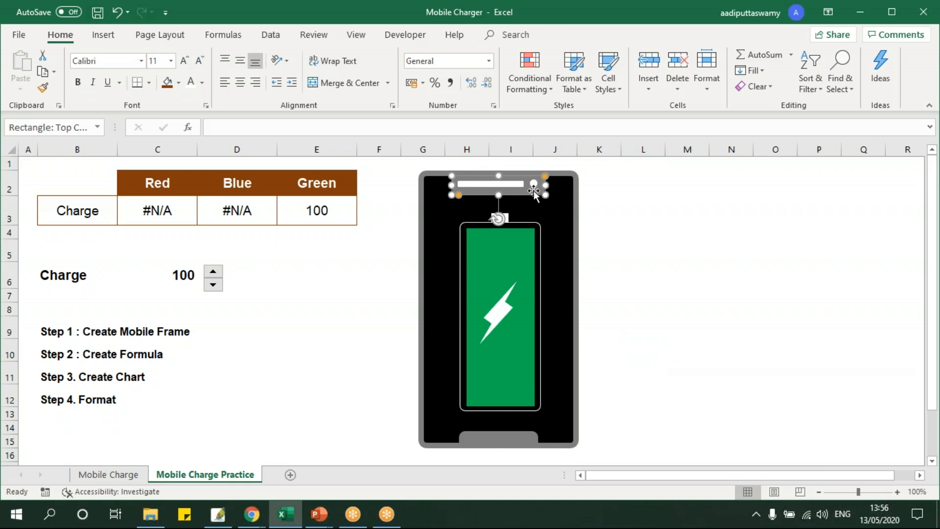
key("ctrl+a")
left_click(215, 281, "ctrl")
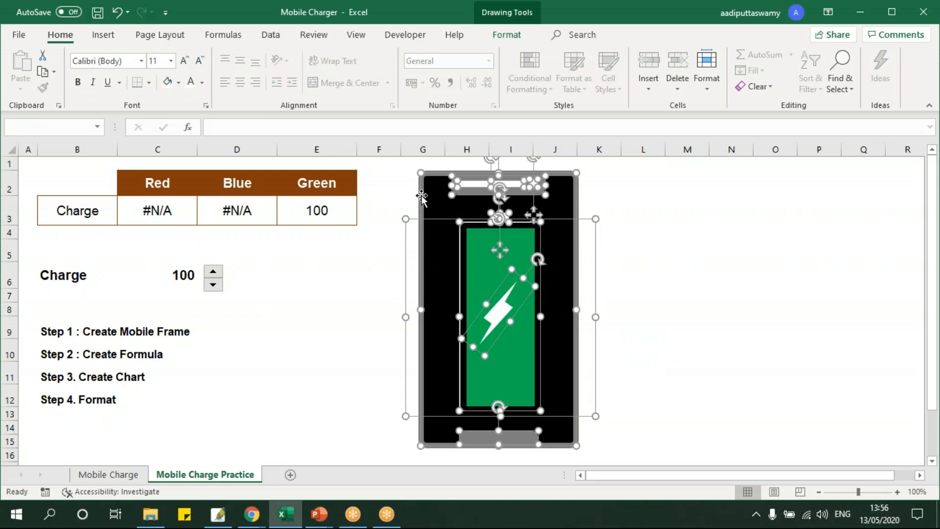
left_click_drag(422, 196, 629, 212)
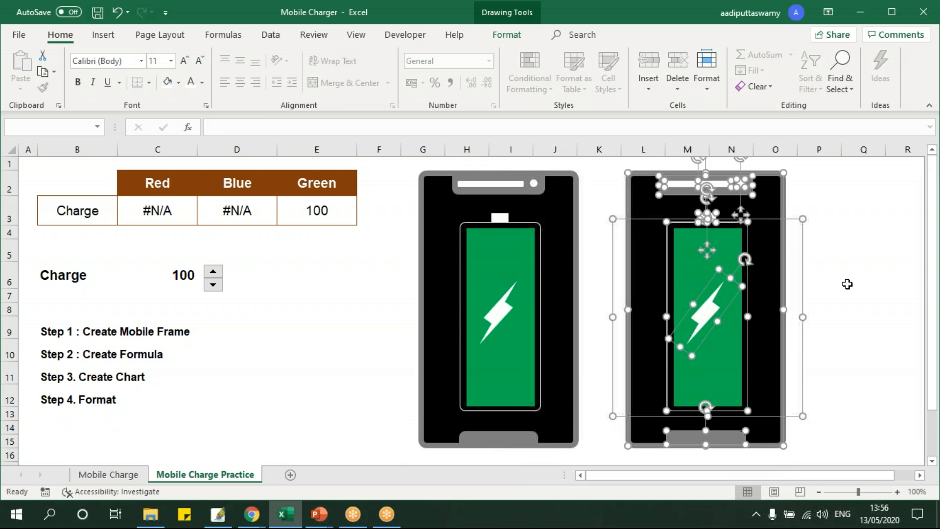
left_click(869, 277)
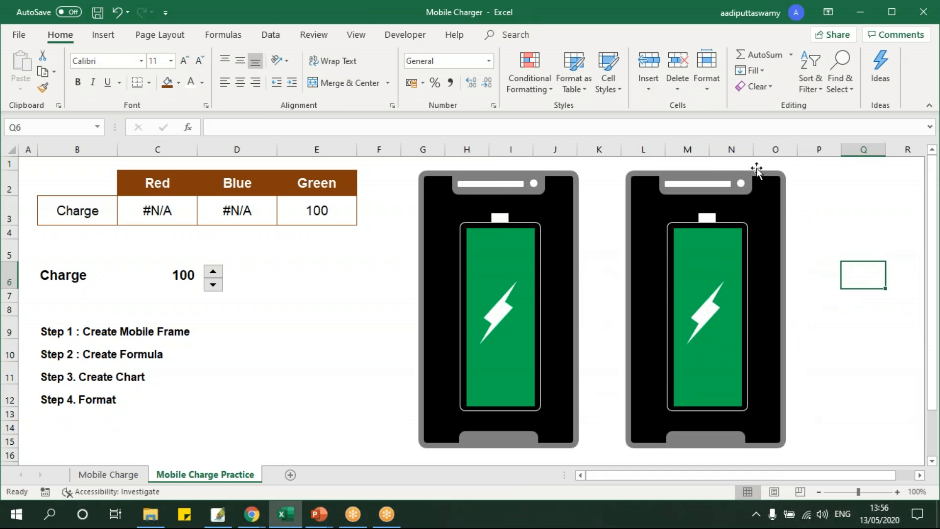
Step: Delete the battery terminal and the rounded battery outline from the copied phone
left_click(713, 221)
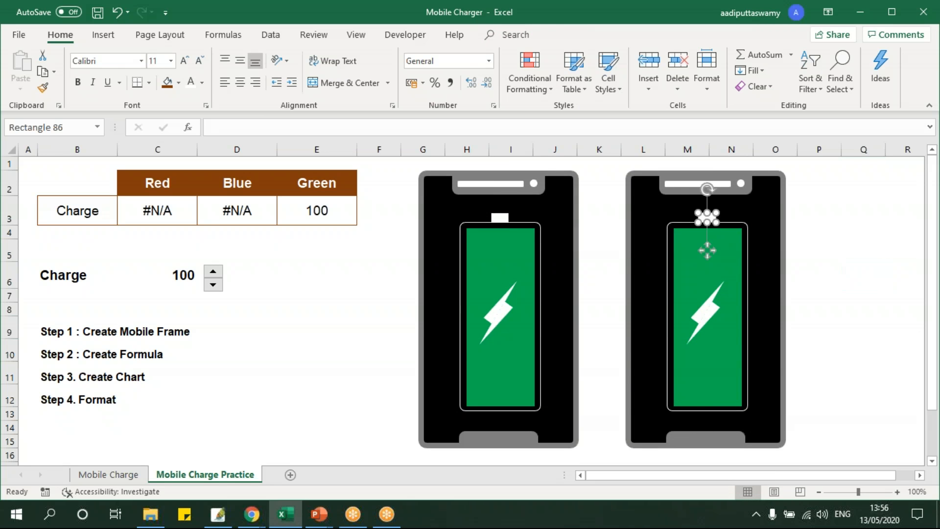
left_click(747, 229)
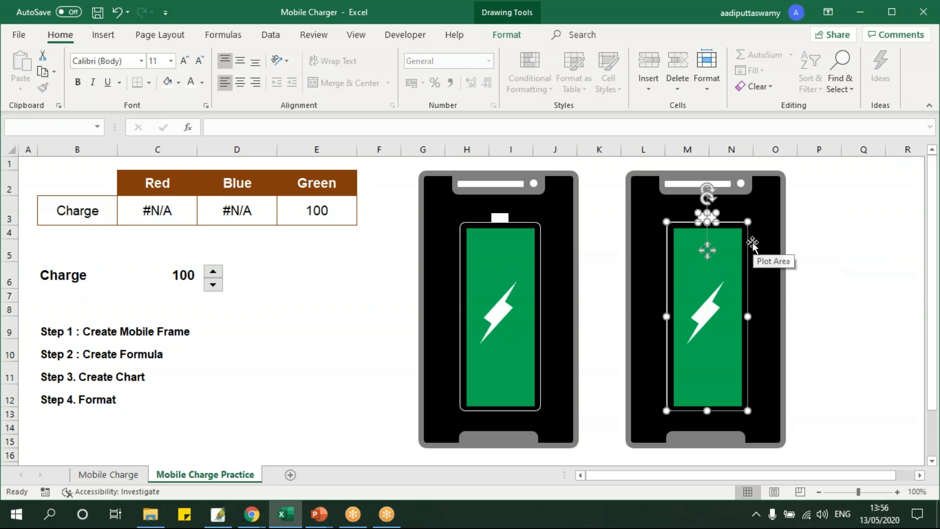
key("Delete")
left_click(863, 274)
left_click(868, 377)
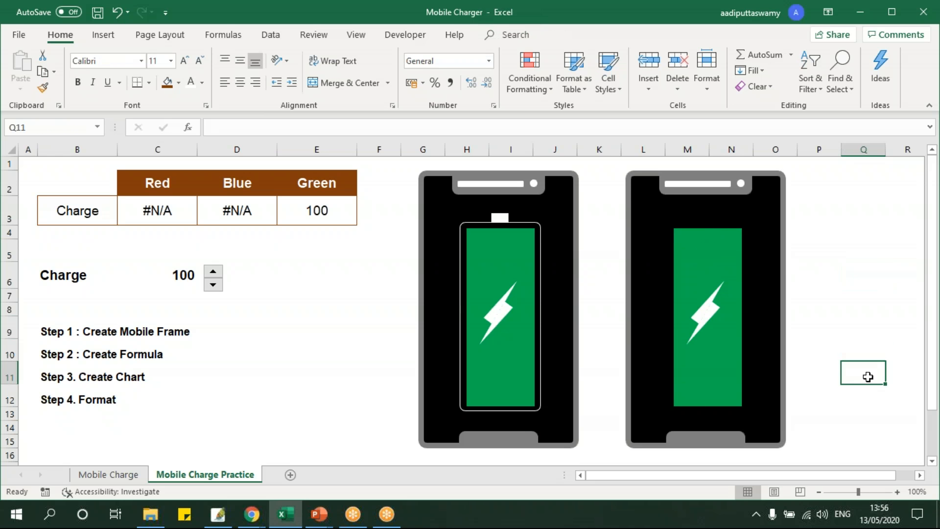
Step: Draw a rectangle about 1.61 cm high and 4.68 cm wide in the empty area beside the second phone
left_click(920, 475)
left_click(920, 475)
left_click(920, 475)
left_click(920, 475)
left_click(729, 368)
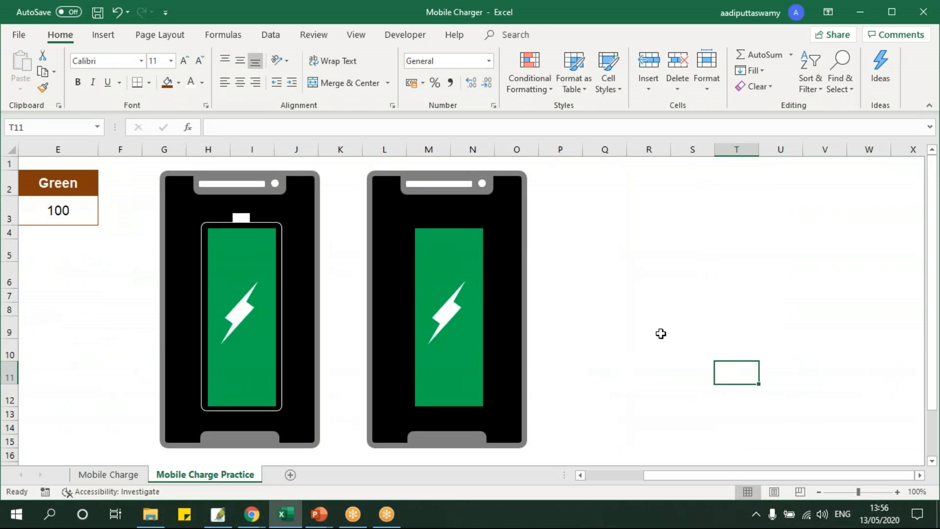
left_click(103, 34)
left_click(163, 86)
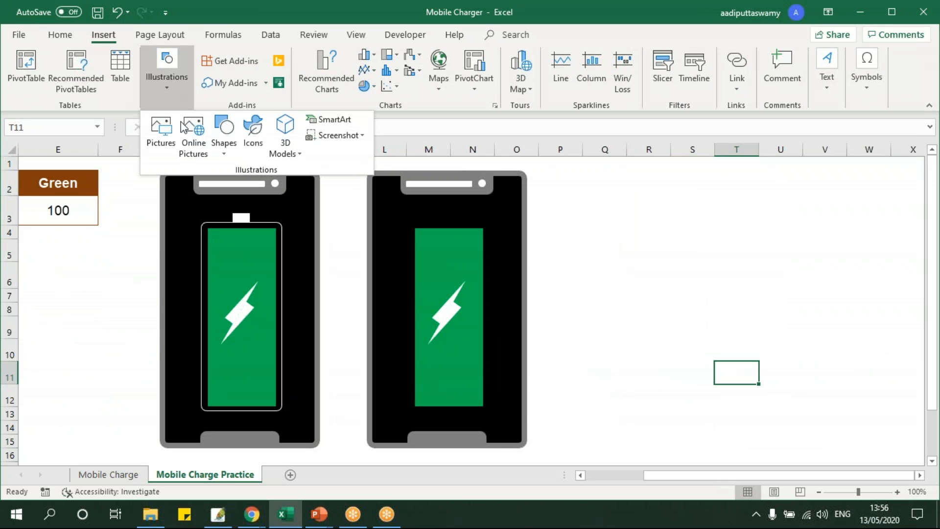
left_click(236, 155)
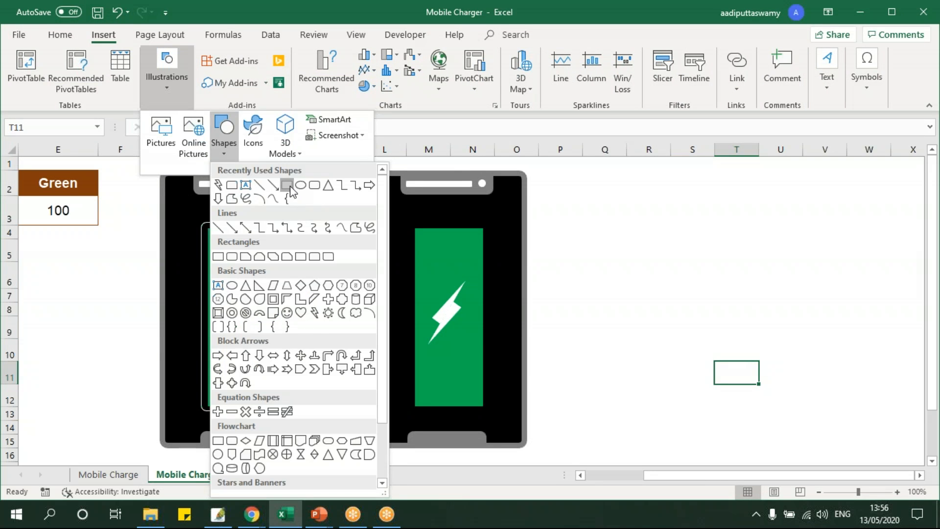
left_click(288, 186)
left_click_drag(617, 237, 739, 278)
mouse_move(730, 285)
left_mouse_down()
mouse_move(737, 280)
mouse_move(645, 275)
left_mouse_up()
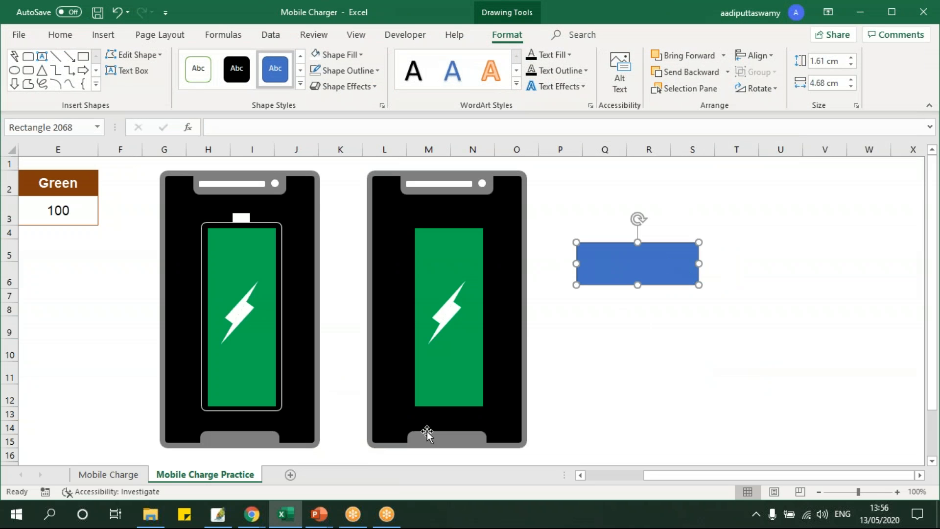
left_click_drag(655, 269, 649, 274)
left_click(134, 476)
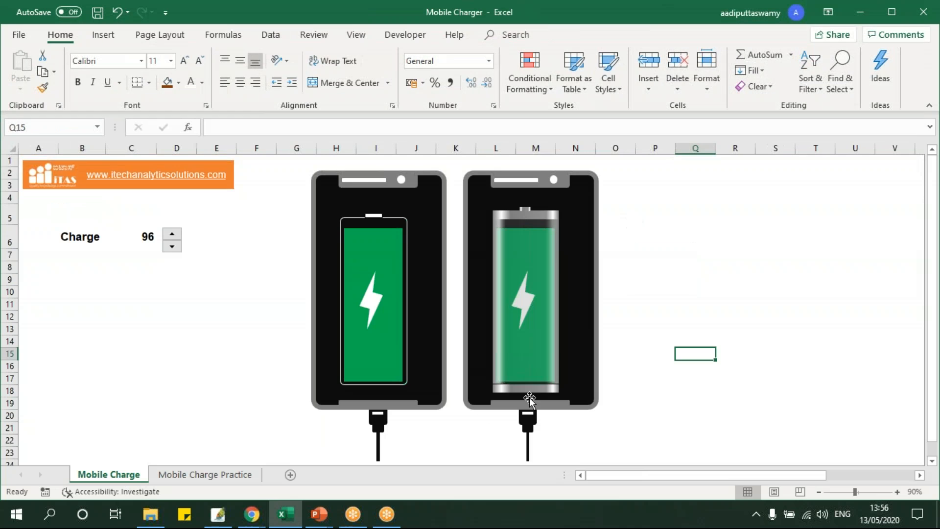
left_click(237, 475)
left_click_drag(642, 275, 640, 287)
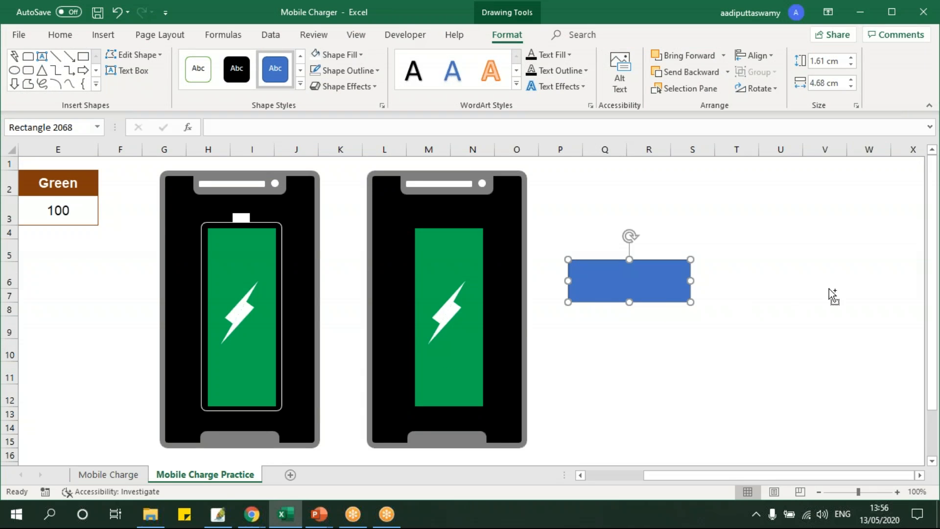
Step: Apply a linear gradient fill to the rectangle and remove the two middle stops, keeping only the end stops
key("ctrl+1")
left_click(799, 290)
left_click_drag(806, 440, 800, 412)
left_click(786, 444)
left_click_drag(851, 442, 848, 369)
mouse_move(865, 441)
left_mouse_down()
mouse_move(847, 419)
mouse_move(862, 413)
mouse_move(868, 445)
left_mouse_up()
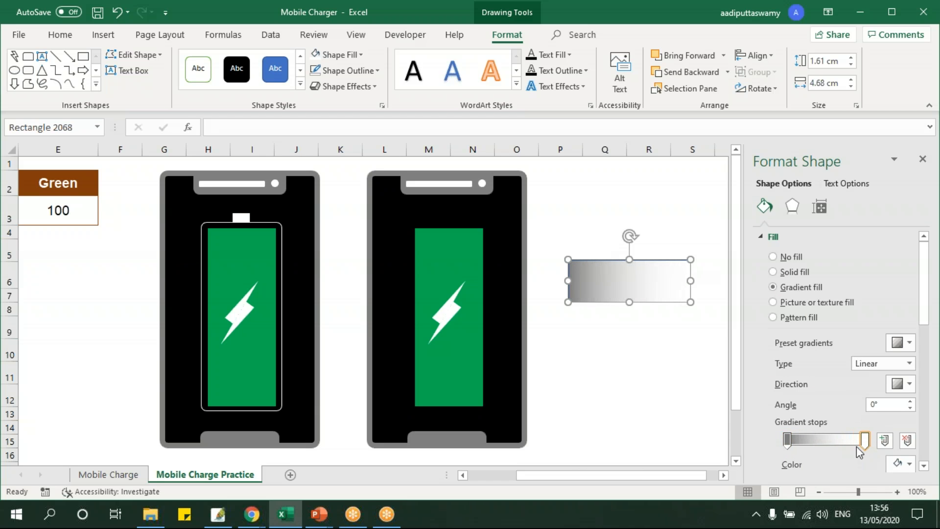
Step: Add four gradient stops between the rectangle's two end stops, spaced towards the first one
left_click(787, 440)
left_click(801, 443)
left_click(811, 444)
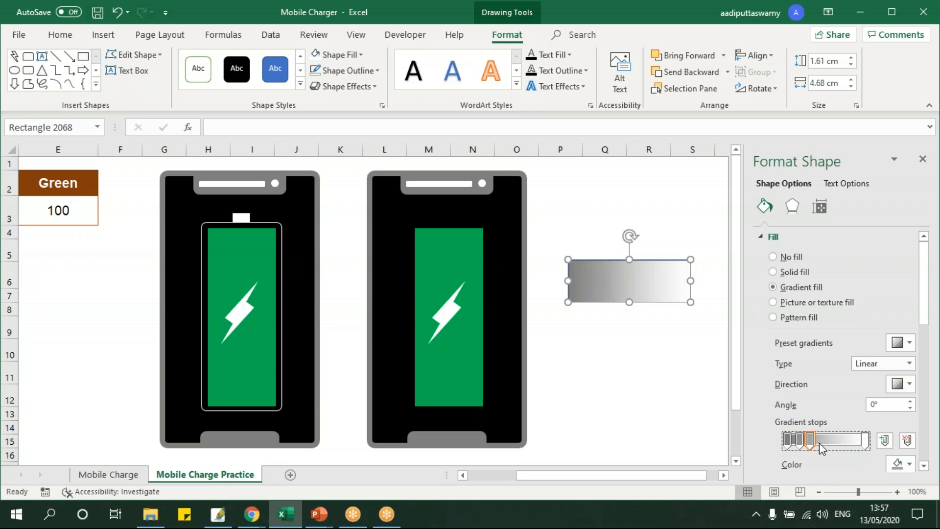
left_click(819, 443)
Step: Colour the first and third gradient stops dark gray at -50% brightness and the second stop White, Background 1
left_click_drag(928, 287, 929, 338)
left_click(787, 291)
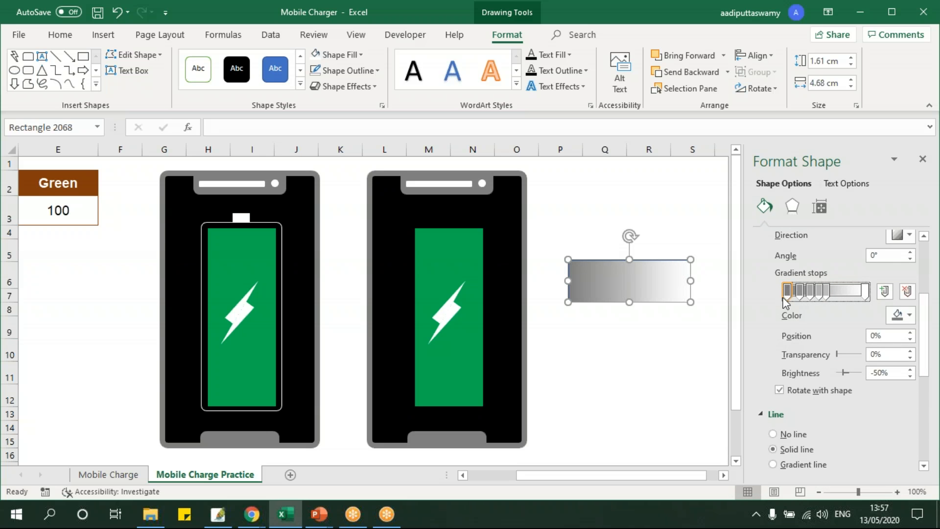
left_click(901, 314)
left_click(826, 395)
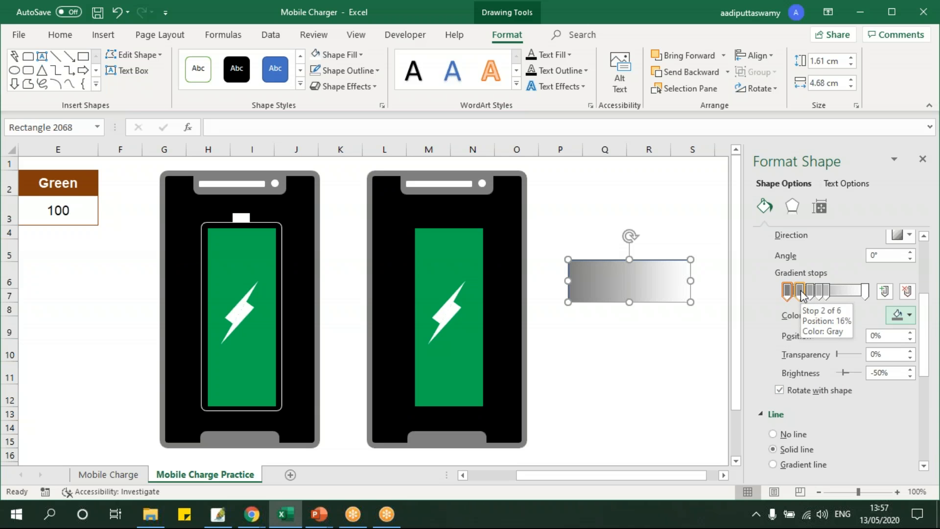
left_click(800, 291)
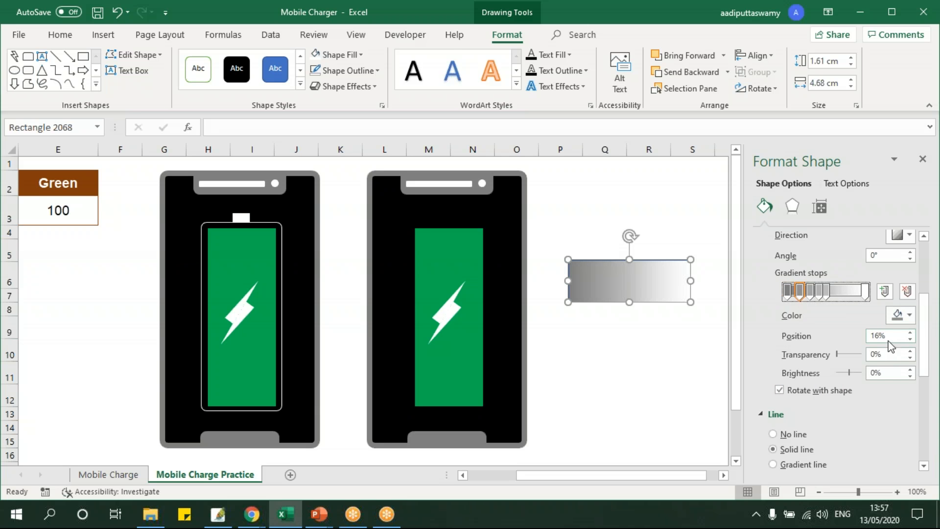
left_click(910, 318)
left_click(826, 348)
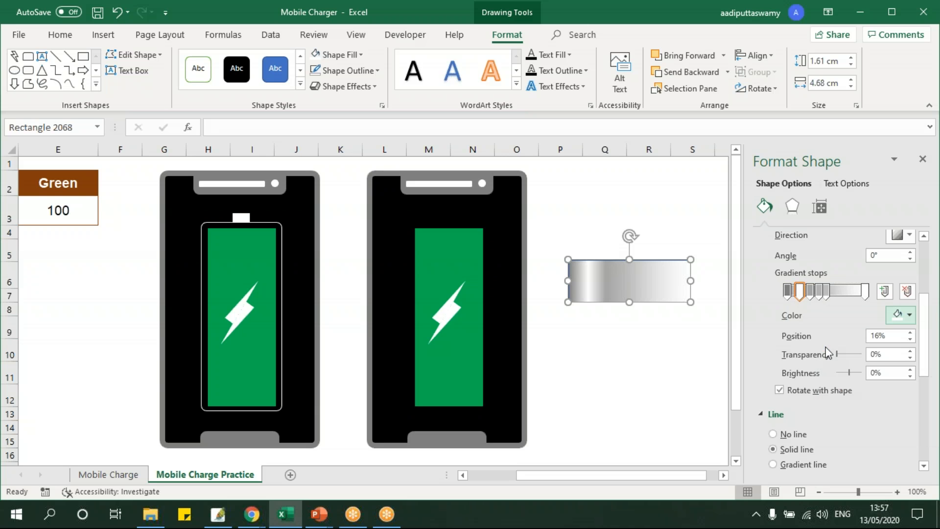
left_click(811, 292)
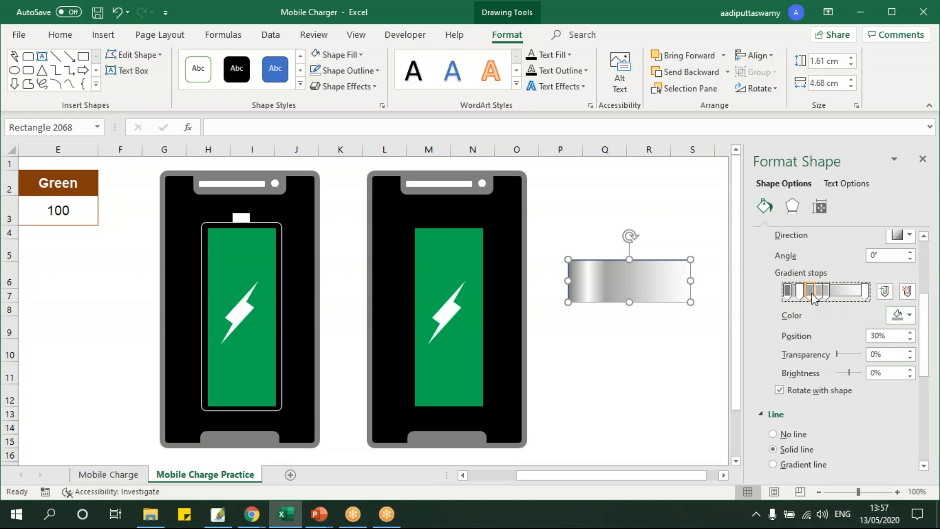
left_click(909, 316)
left_click(837, 395)
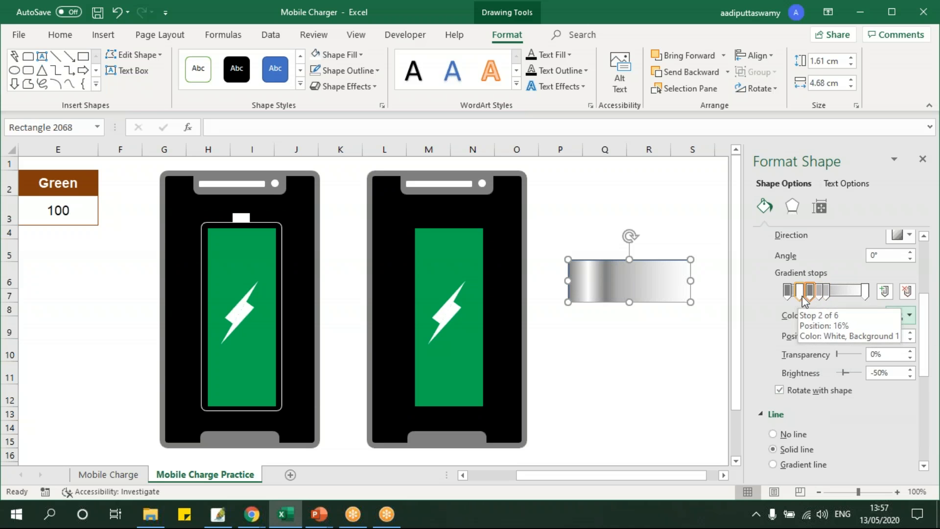
Step: Set the second gradient stop's position to 10% and the third stop's position to 20%
left_click(787, 291)
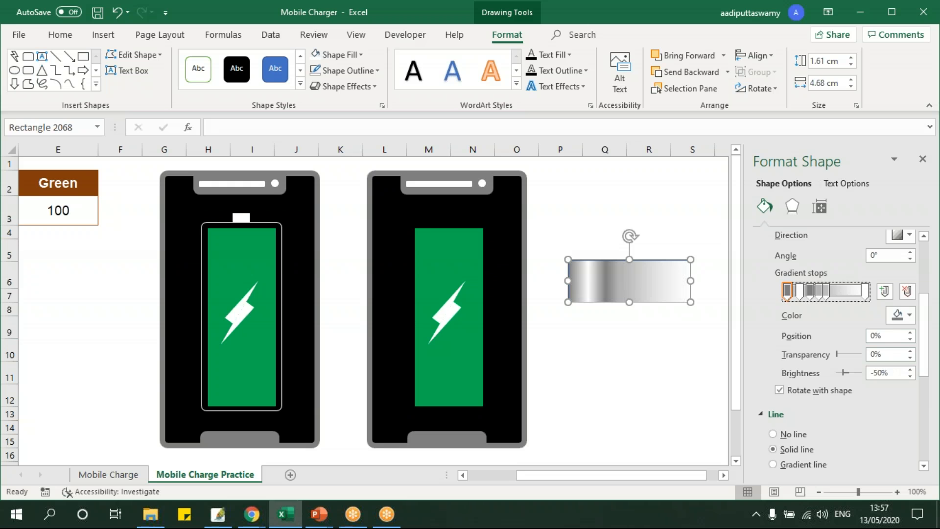
left_click(800, 292)
double_click(897, 336)
type("10")
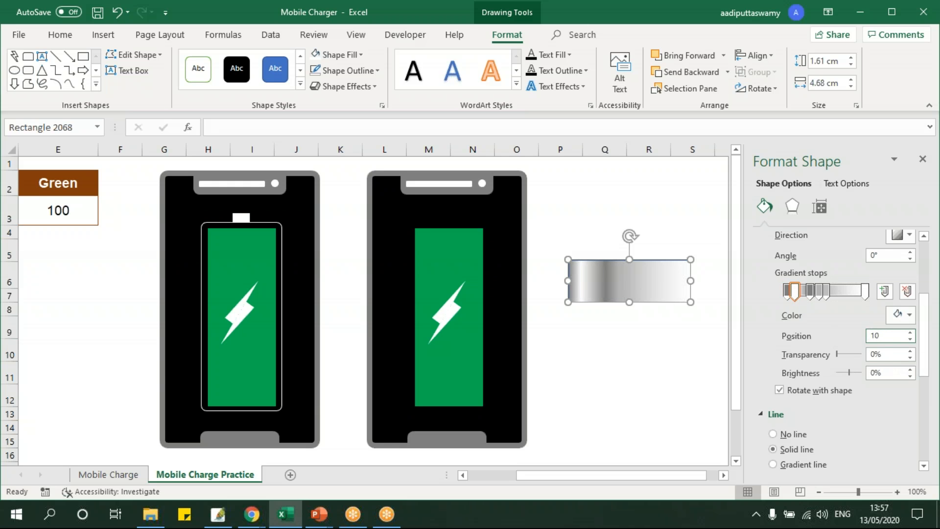
left_click(810, 292)
double_click(891, 336)
type("20")
key("Return")
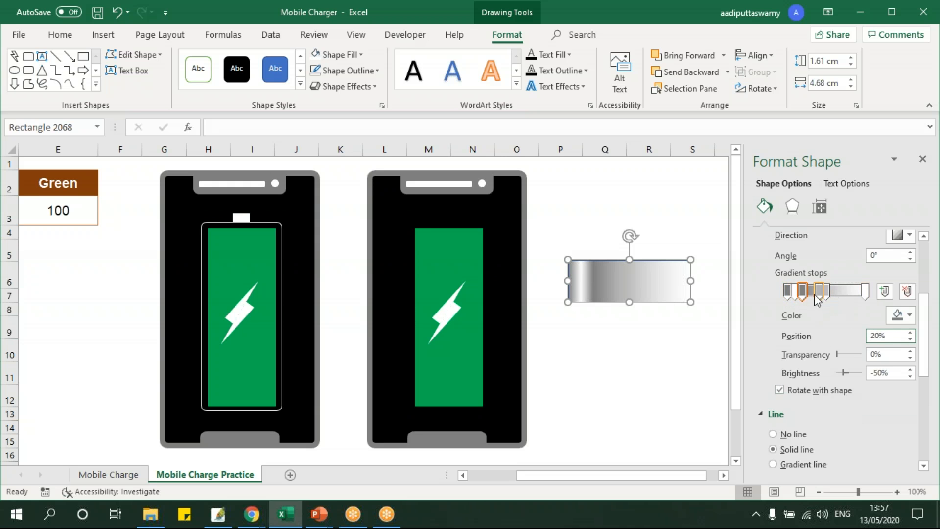
Step: Set the fifth gradient stop's position to 90% and the fourth stop's position to 80%
left_click(866, 292)
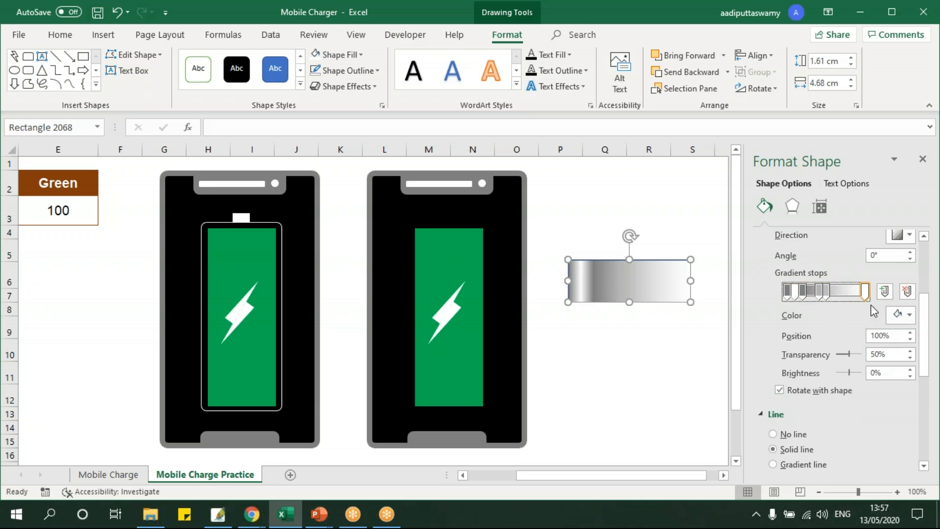
left_click(828, 290)
left_click_drag(890, 335, 853, 335)
type("80")
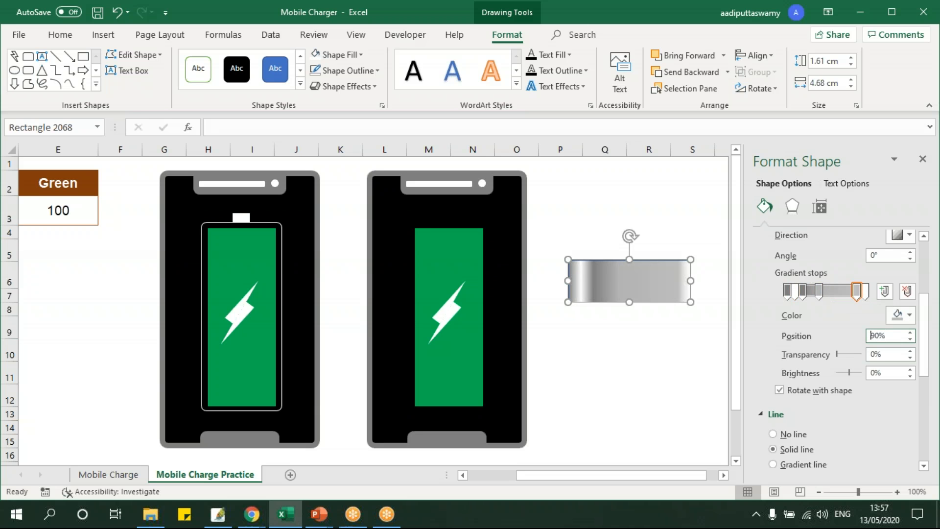
left_click(819, 291)
left_click_drag(889, 336, 855, 336)
type("80")
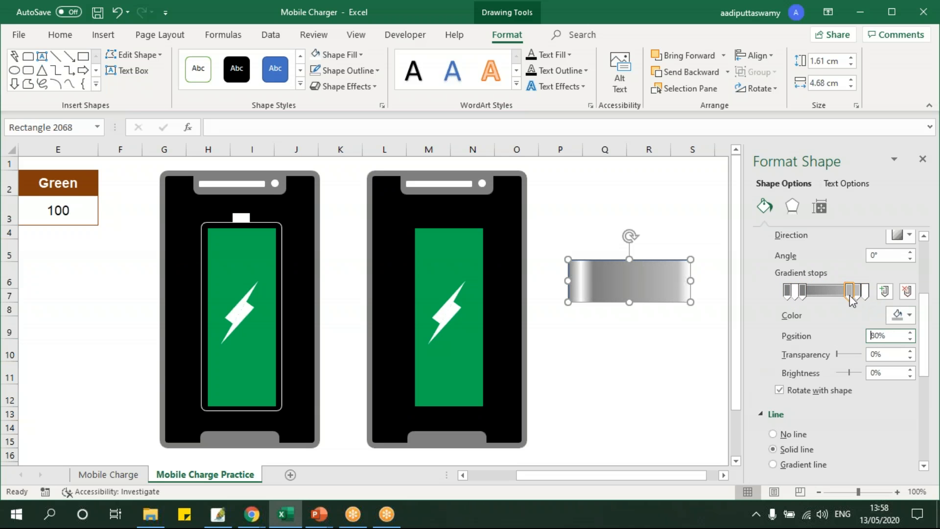
Step: Colour the last gradient stop at 100% dark gray with -50% brightness
left_click(865, 292)
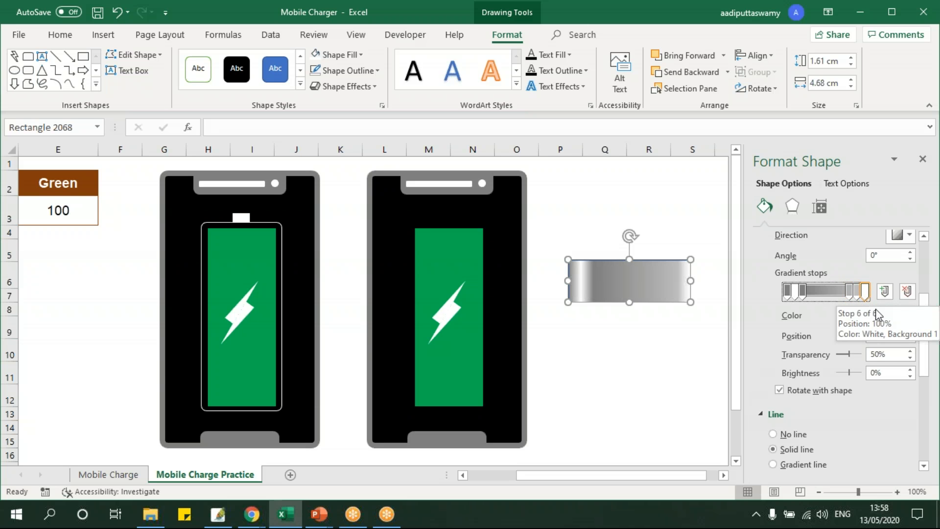
left_click(906, 315)
left_click(826, 394)
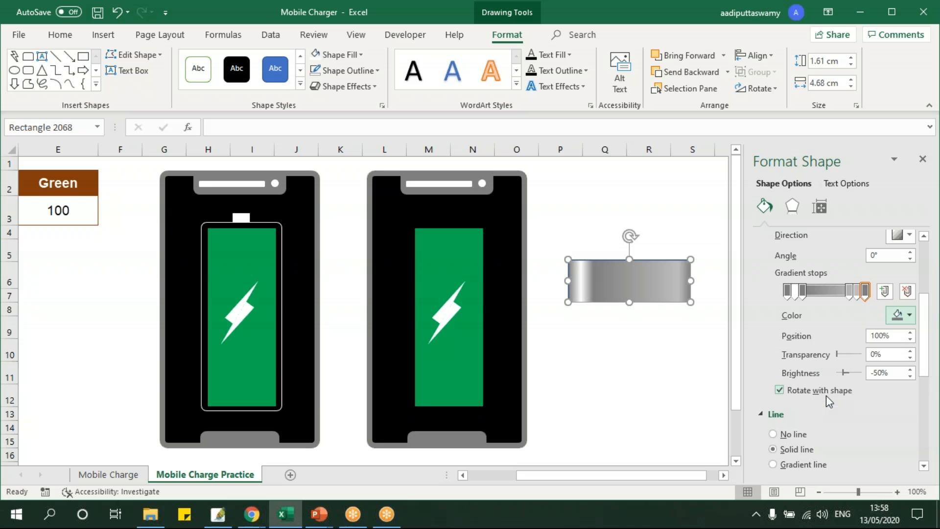
Step: Colour the gradient stop at 80% dark gray with -50% brightness and the stop at 90% White, Background 1
left_click(850, 292)
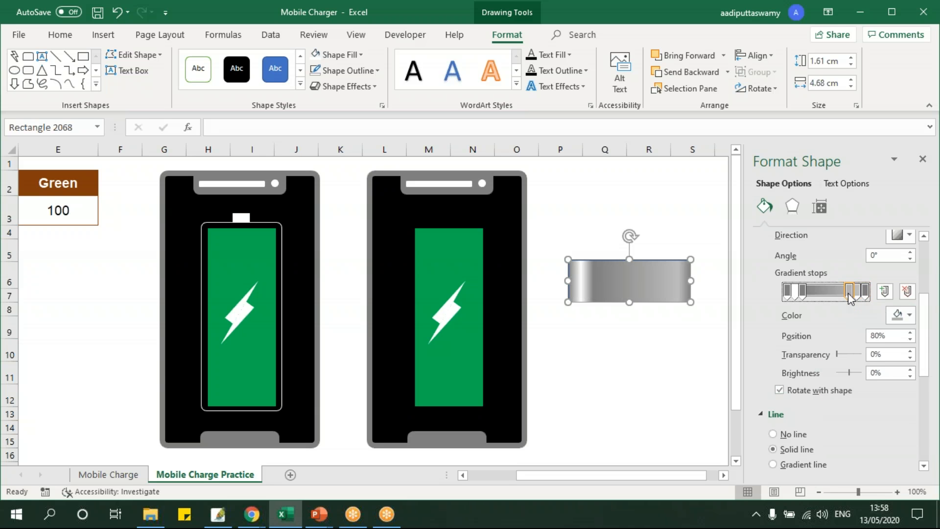
left_click(905, 315)
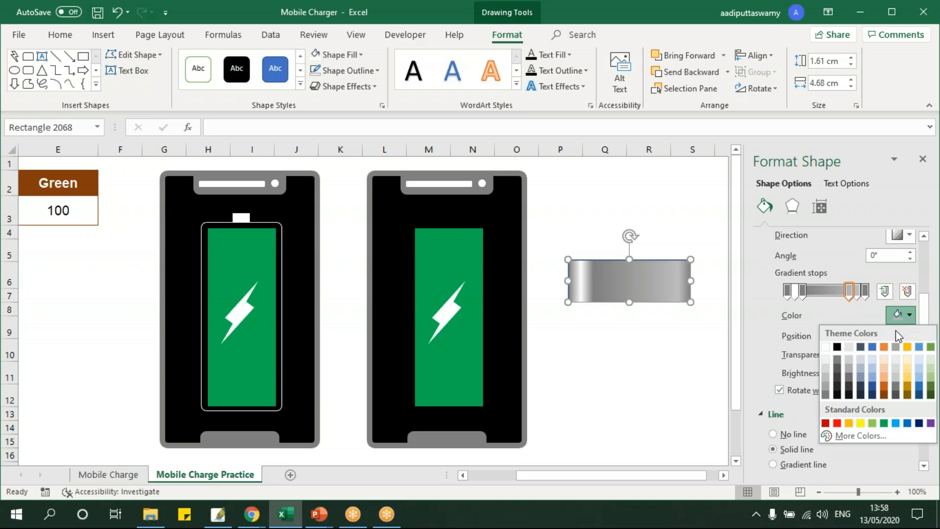
left_click(825, 395)
left_click(858, 293)
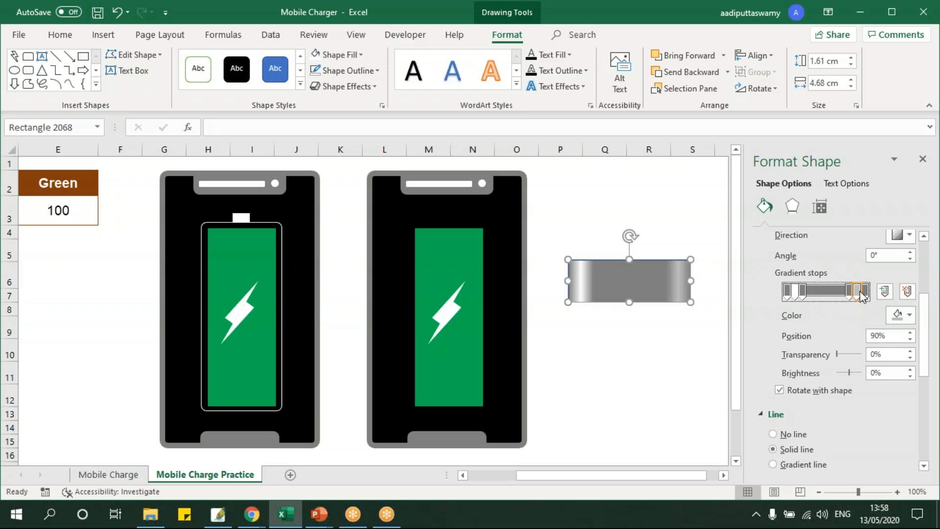
left_click(905, 315)
left_click(828, 349)
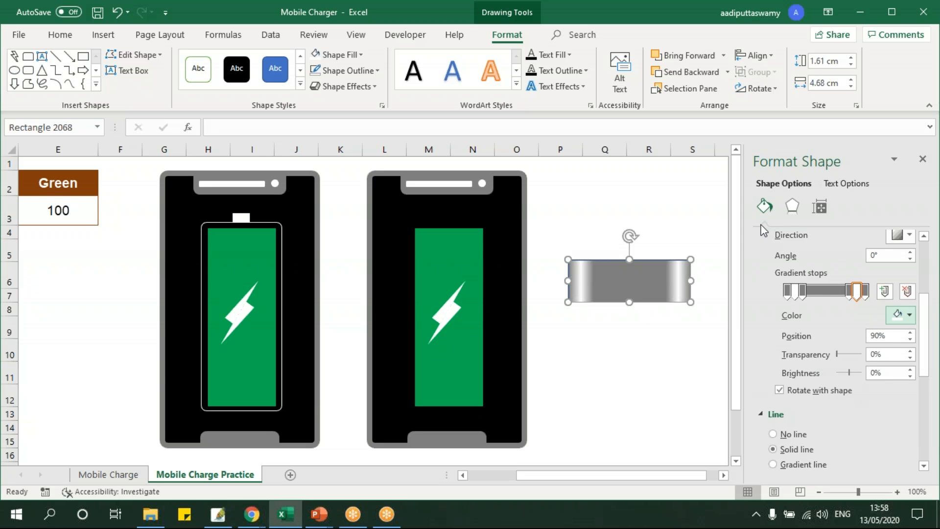
Step: Remove the gradient rectangle's outline and fit it under the second phone's green column as a cap about 0.45 cm high and 2.83 cm wide
left_click(765, 210)
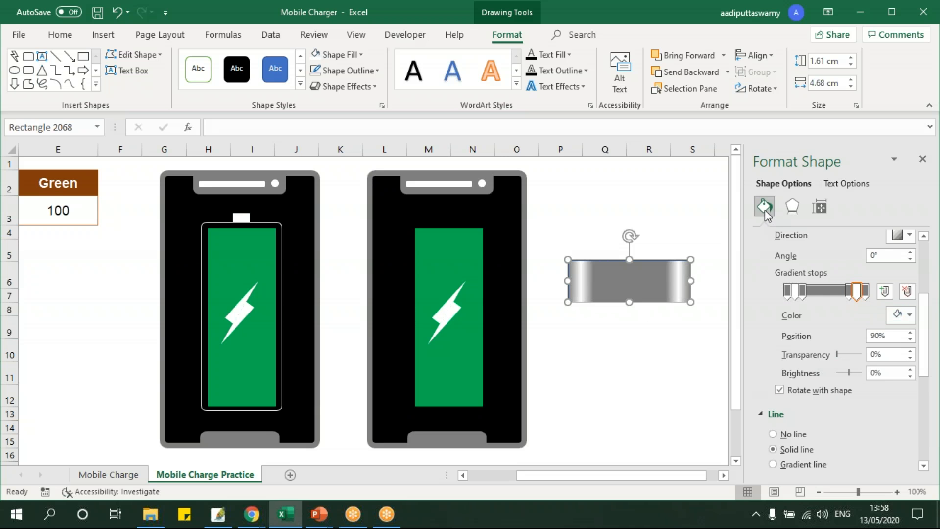
left_click(773, 435)
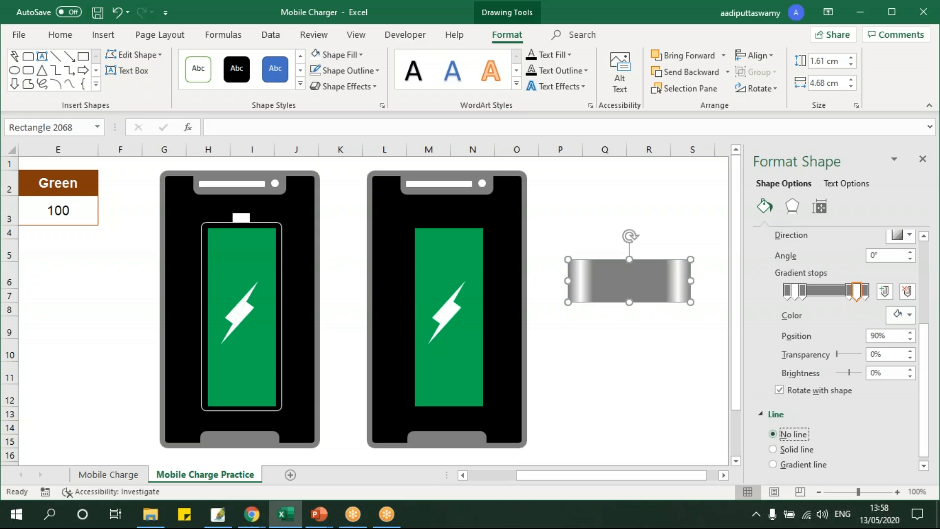
left_click(630, 282)
left_click_drag(691, 271, 413, 422)
left_click_drag(495, 423, 453, 419)
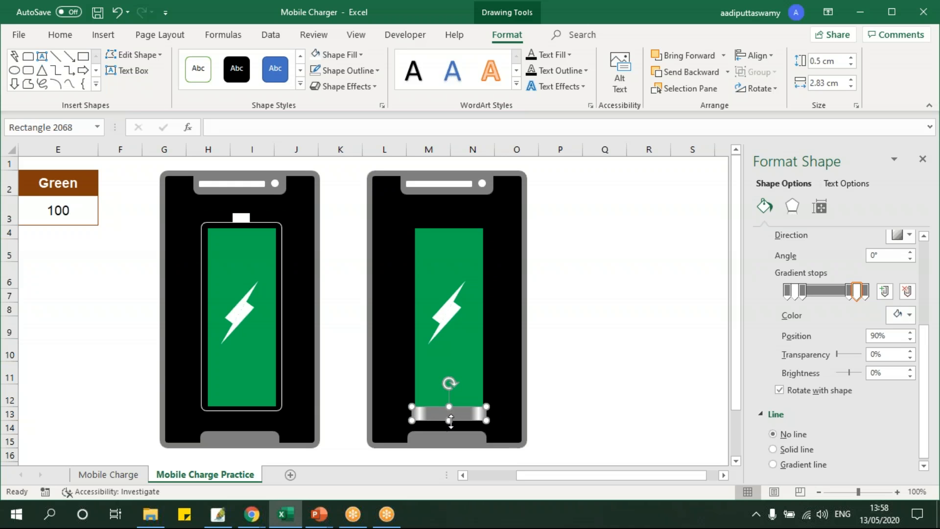
left_click_drag(450, 421, 453, 419)
left_click(606, 402)
left_click(465, 421)
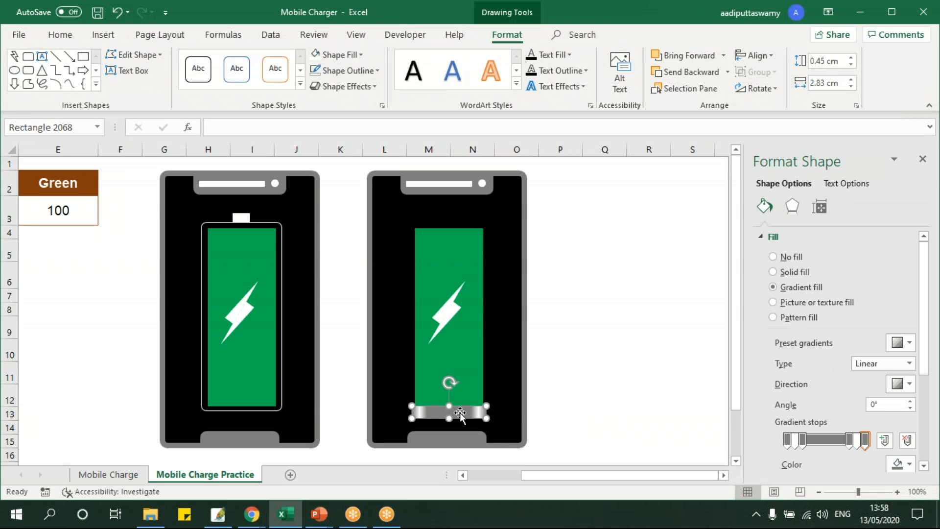
left_click(587, 396)
Step: Copy the metallic cap to the top of the green column and place a smaller copy above it as the battery terminal
left_click(455, 413)
left_click_drag(460, 413, 461, 222)
key("Down")
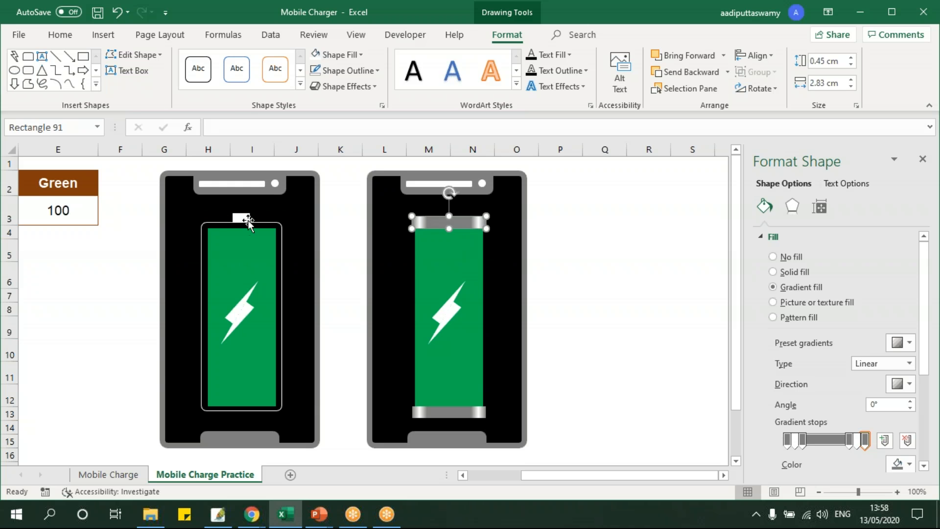
mouse_move(459, 222)
left_mouse_down()
mouse_move(461, 204)
mouse_move(435, 211)
mouse_move(486, 206)
mouse_move(451, 214)
left_mouse_up()
left_click(611, 267)
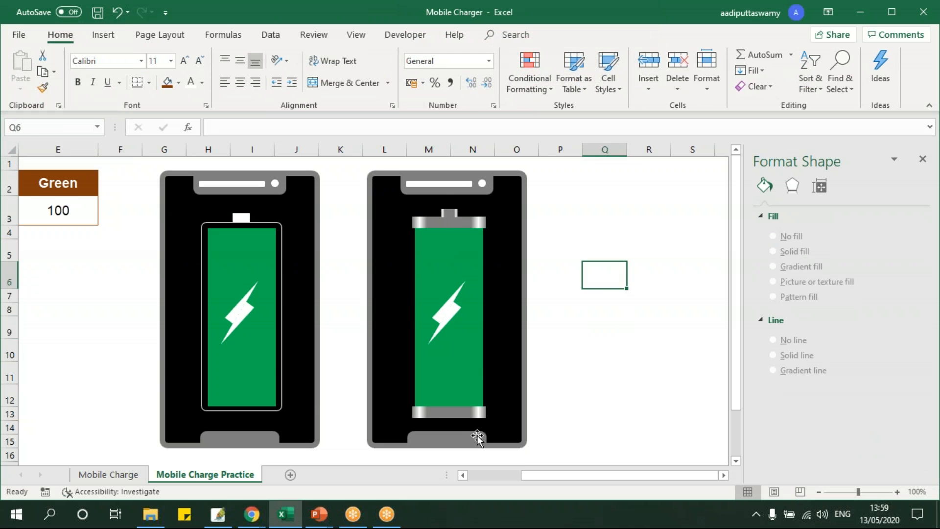
Step: Add another copy of the metallic cap and stretch it over the whole green column between the two caps
left_click(115, 475)
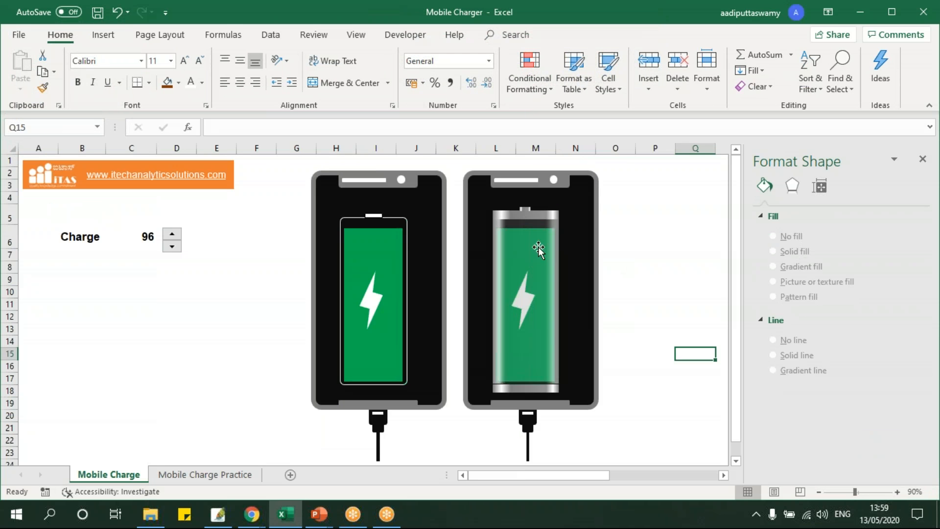
key("ctrl+Page_Down")
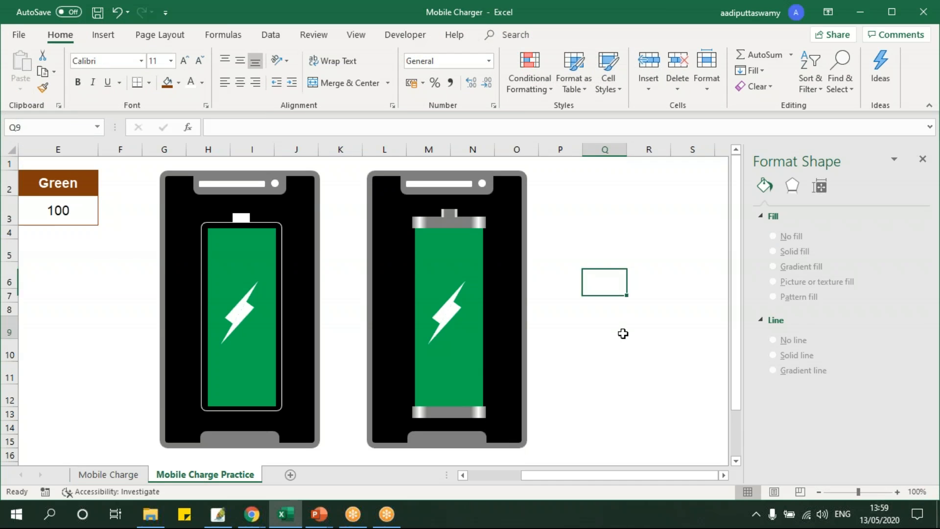
left_click(459, 413)
left_click_drag(458, 410, 461, 397)
key("Up")
key("Down")
key("Up")
key("Up")
key("Down")
key("Down")
left_click_drag(450, 392, 526, 230)
left_click(647, 275)
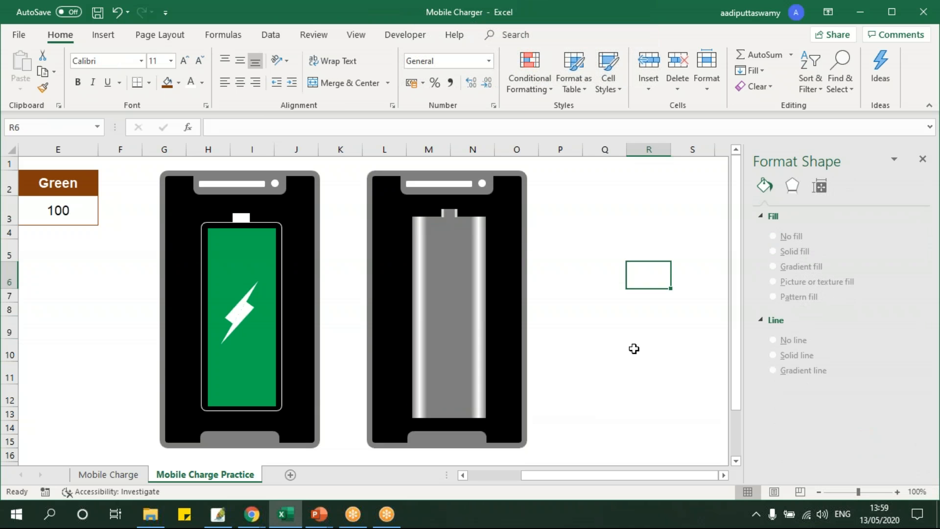
Step: Set the tall casing rectangle's gradient stop transparency to 50% at position 10% and to 75% at position 20%
left_click(462, 318)
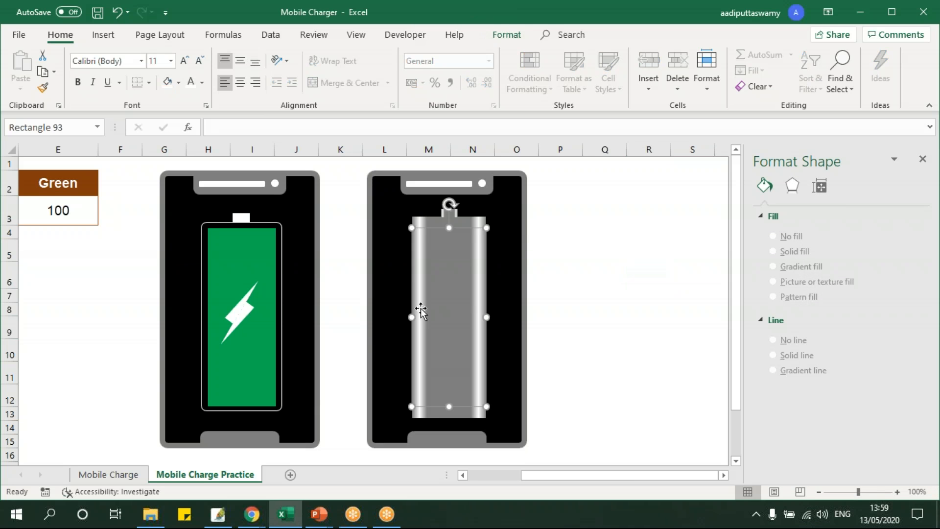
left_click(462, 416)
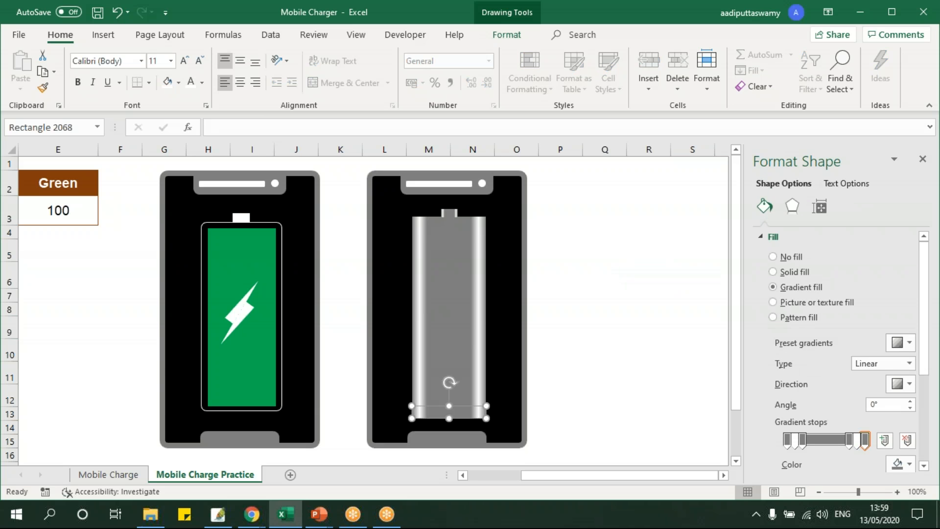
left_click(465, 223)
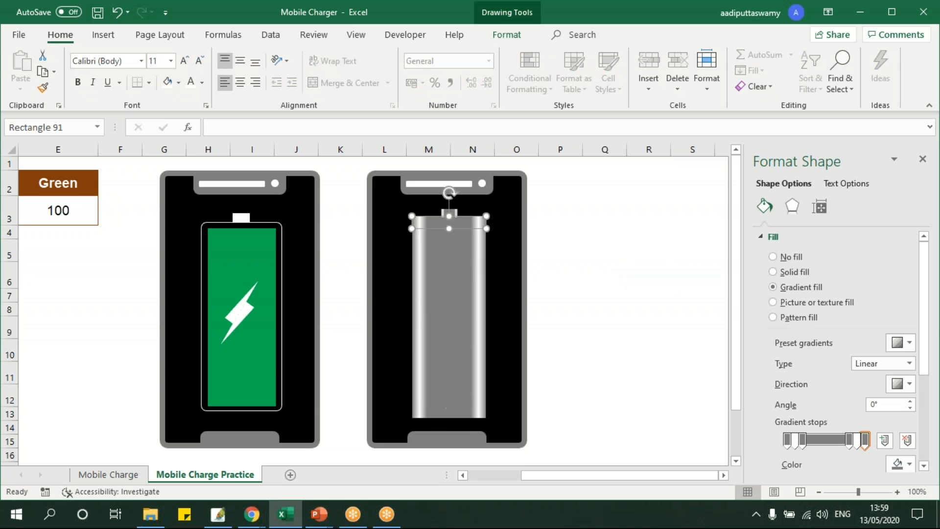
left_click(456, 286)
scroll(929, 304, "down", 5)
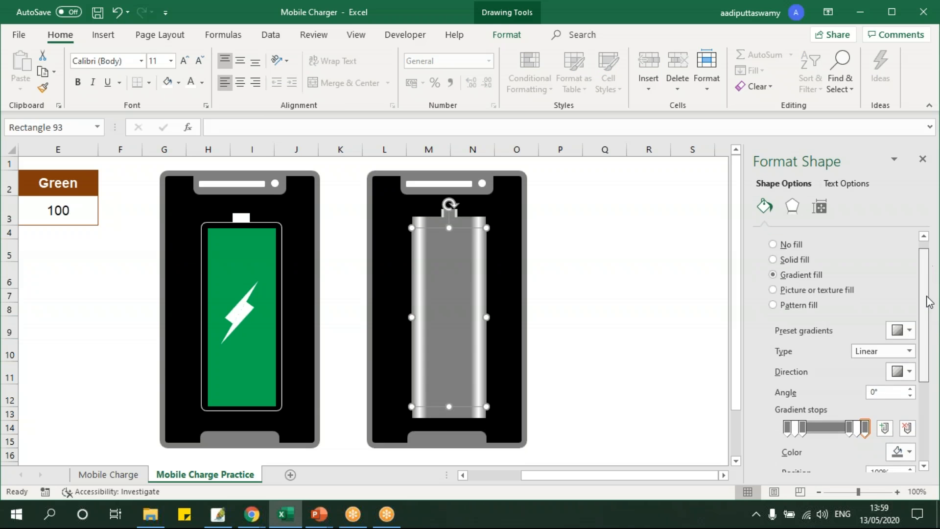
scroll(933, 342, "down", 1)
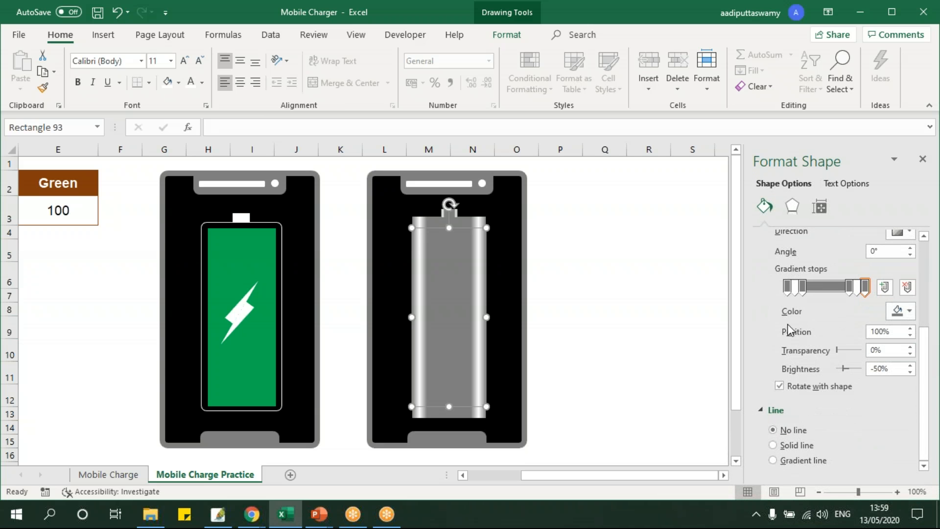
left_click(788, 289)
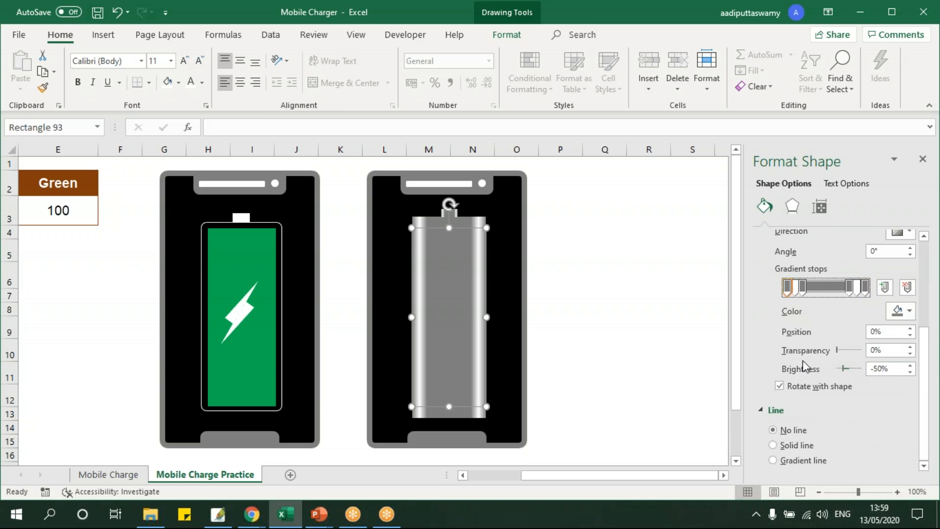
double_click(895, 351)
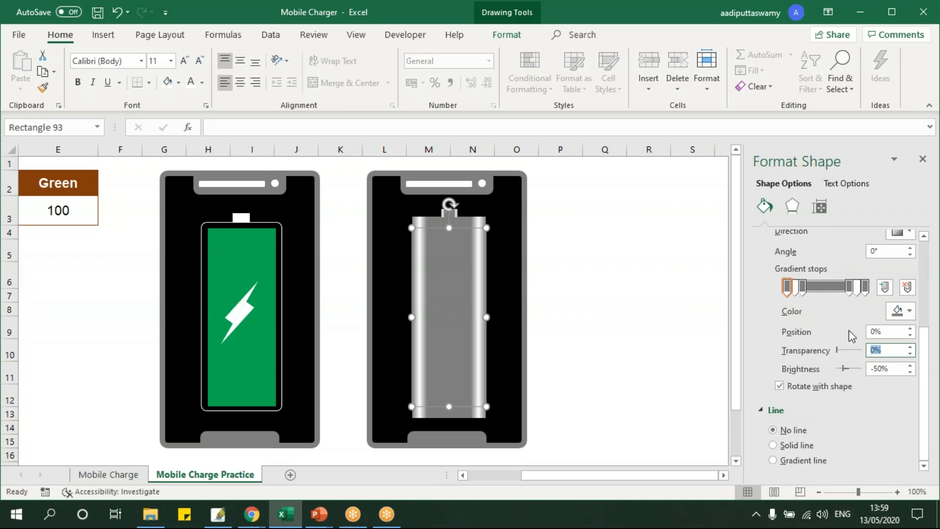
left_click(796, 289)
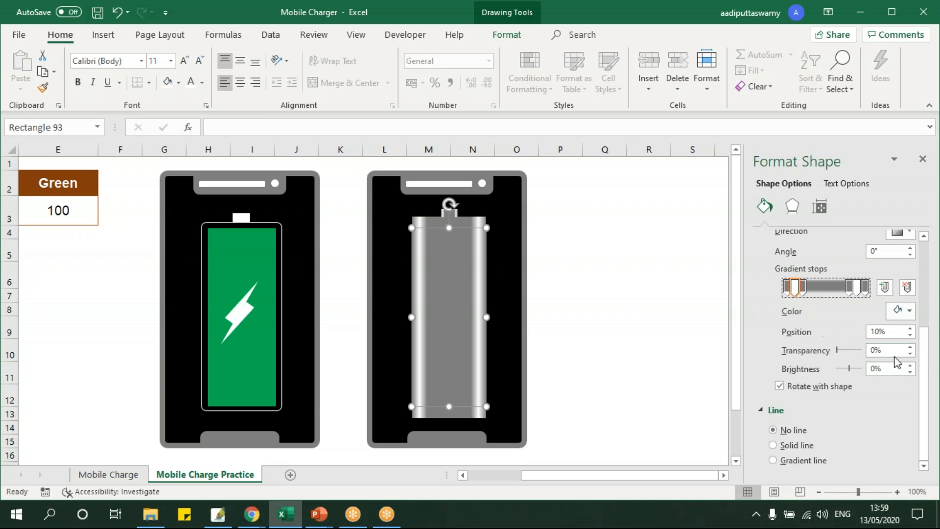
type("50")
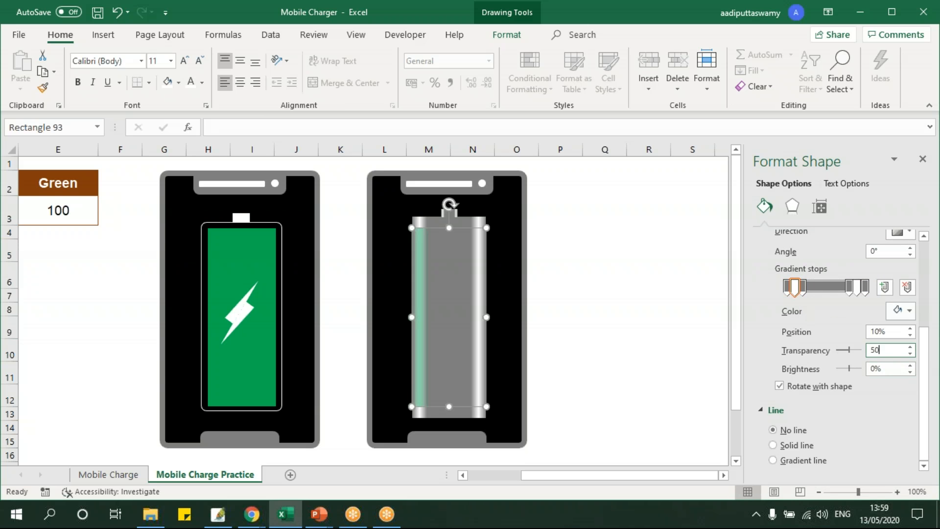
left_click(803, 289)
left_click(891, 349)
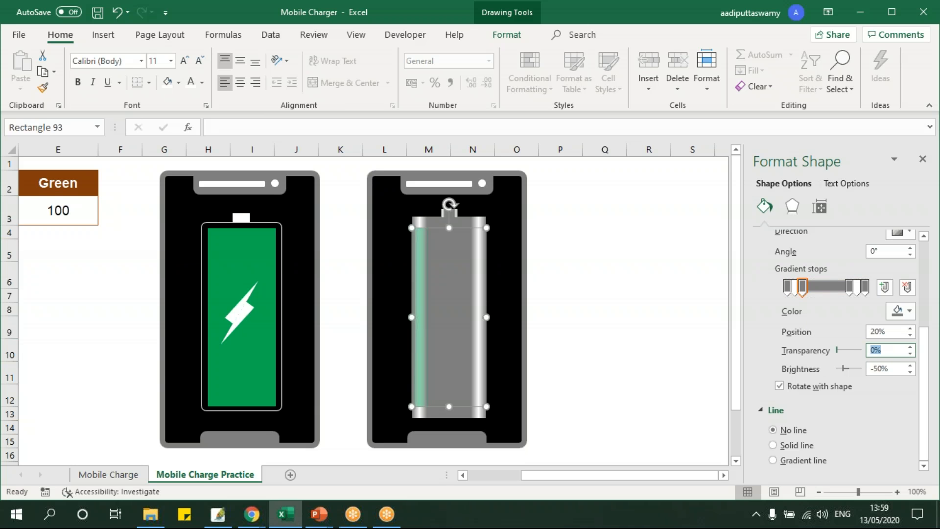
type("75")
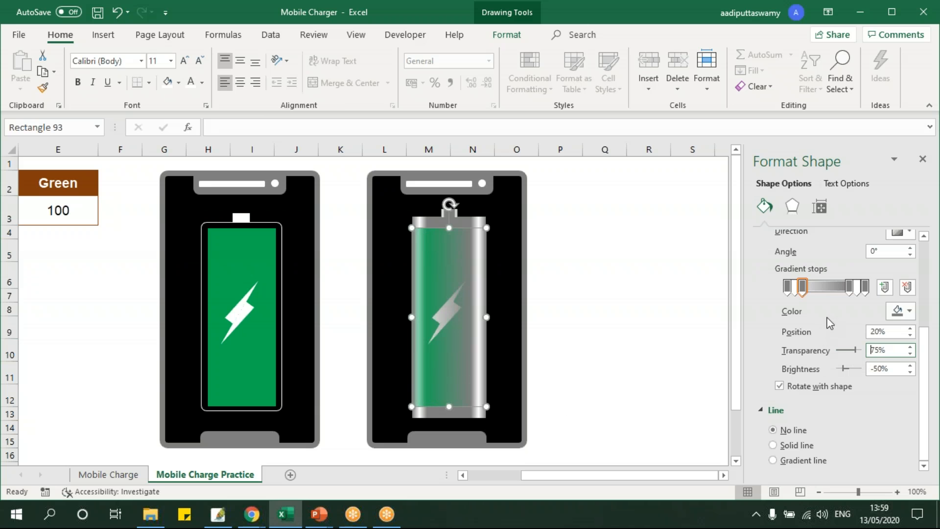
Step: Set the casing's gradient stop transparency to 50% at position 90% and to 75% at position 80%
left_click(865, 289)
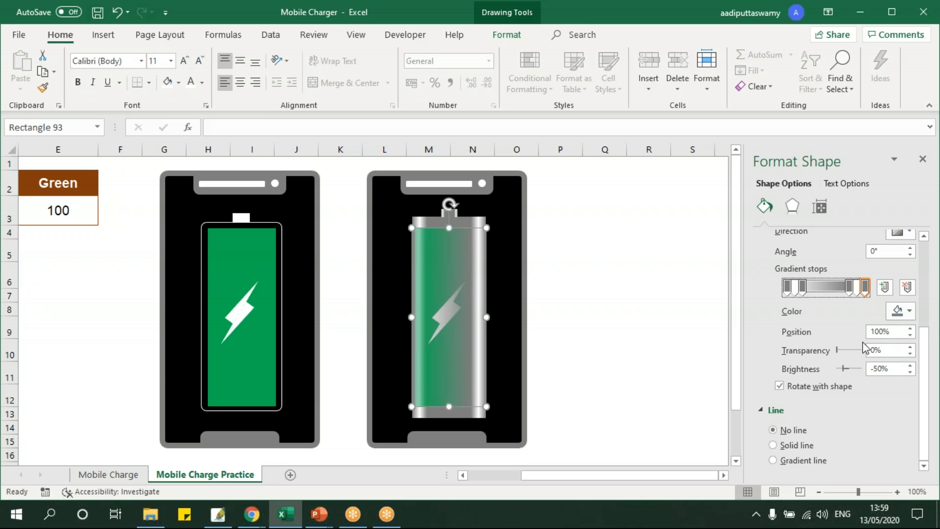
left_click(856, 290)
left_click(888, 349)
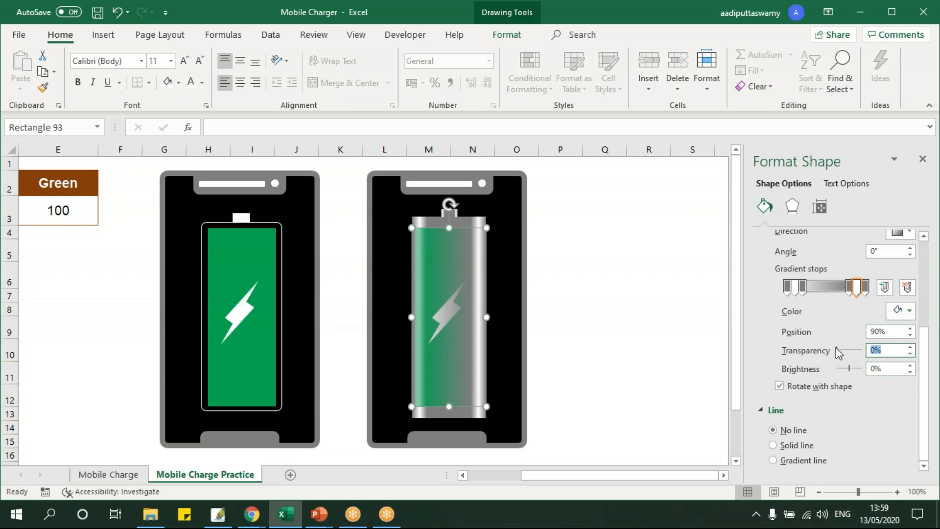
left_click_drag(837, 351, 849, 350)
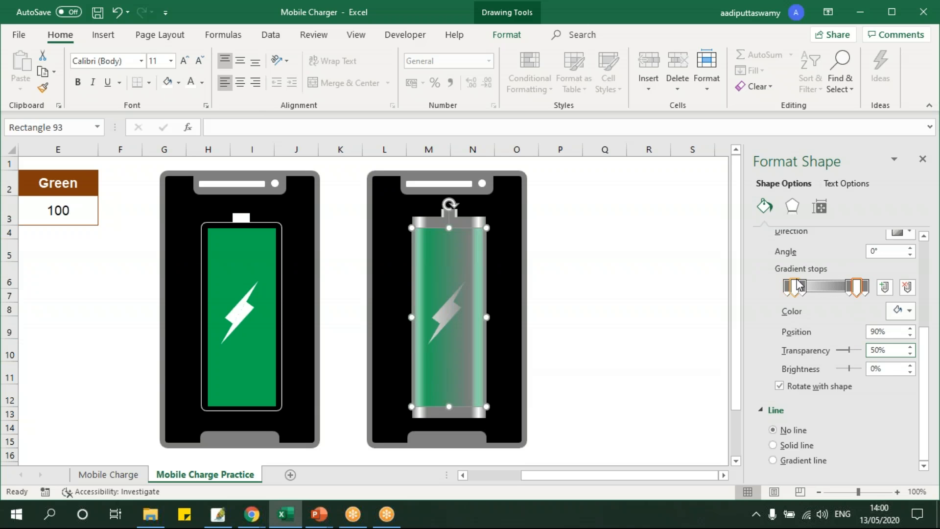
left_click(850, 292)
left_click(823, 349)
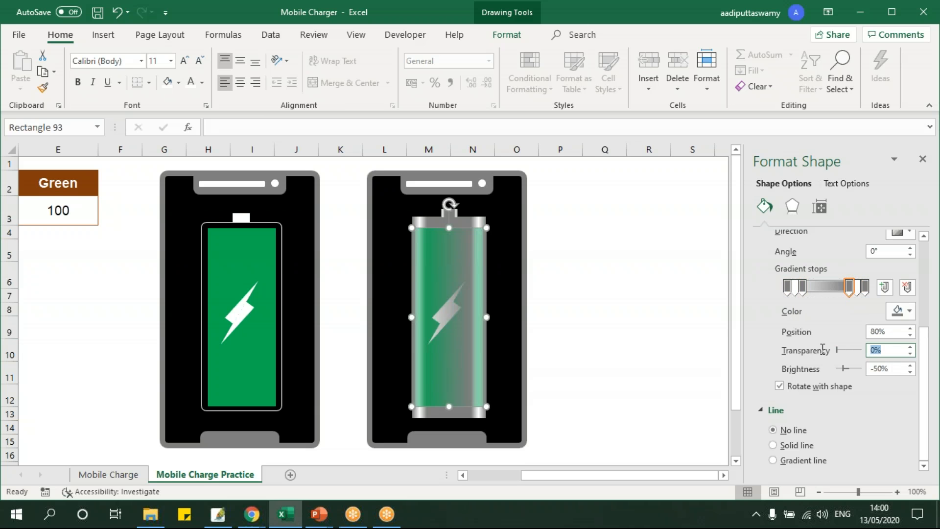
type("75")
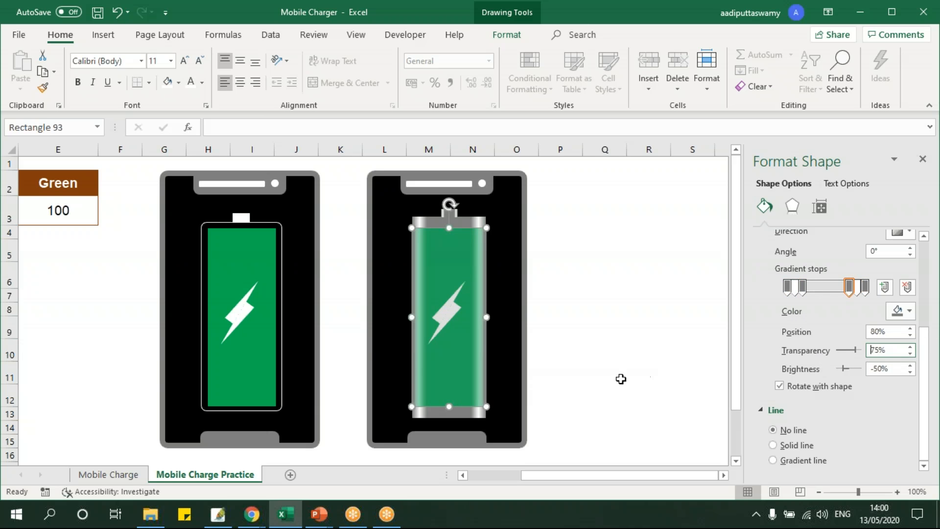
left_click(622, 367)
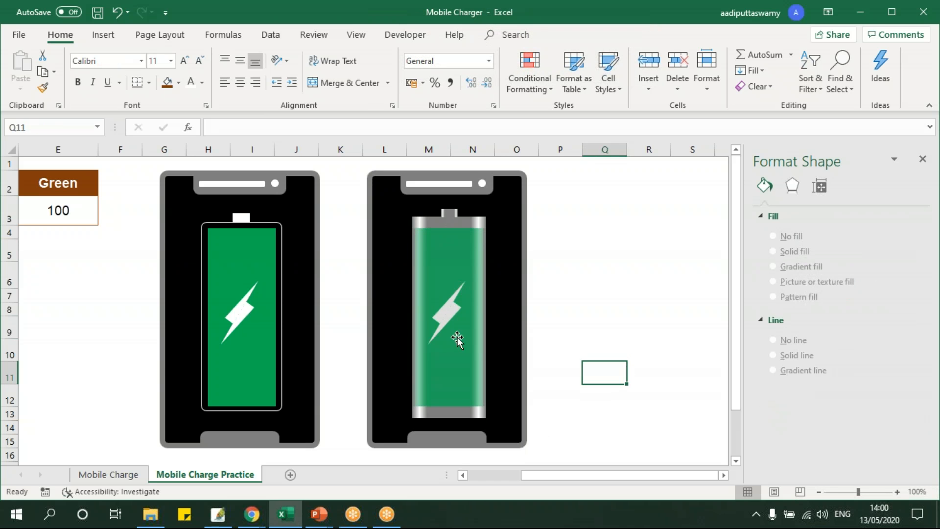
Step: Compare the casing with the finished Mobile Charge sheet, and close the shape formatting options on the practice sheet
left_click(129, 476)
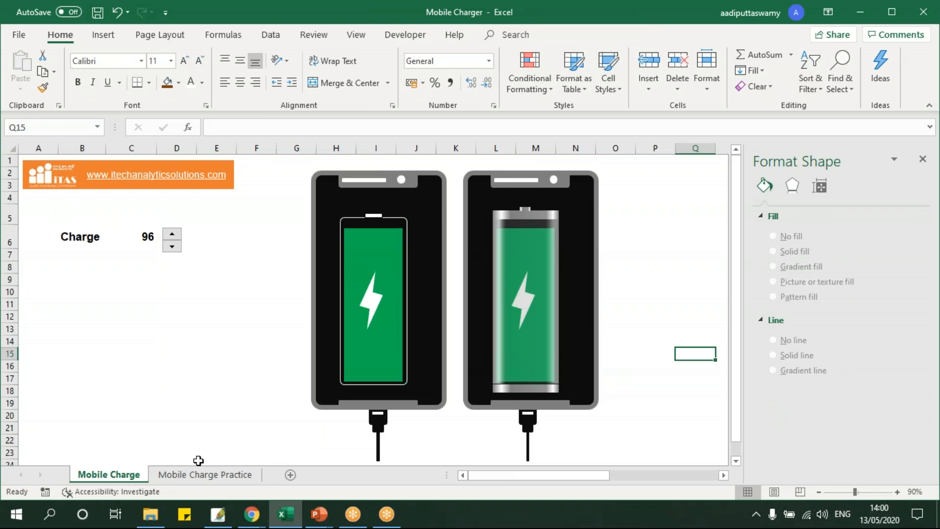
left_click(199, 475)
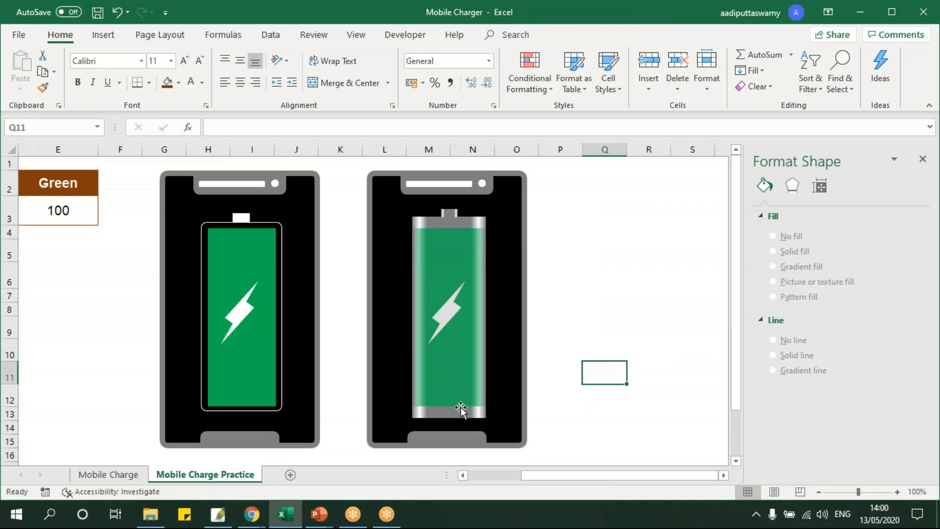
left_click(923, 159)
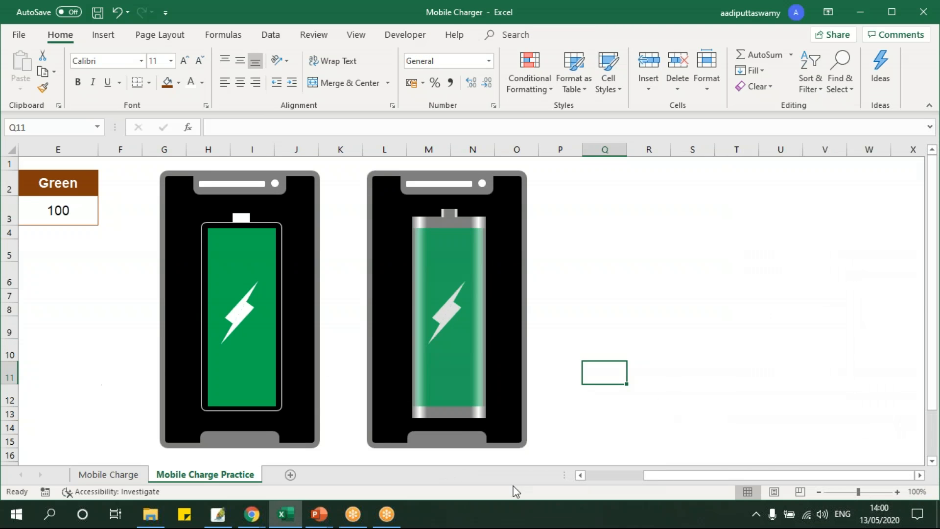
left_click_drag(670, 480, 608, 473)
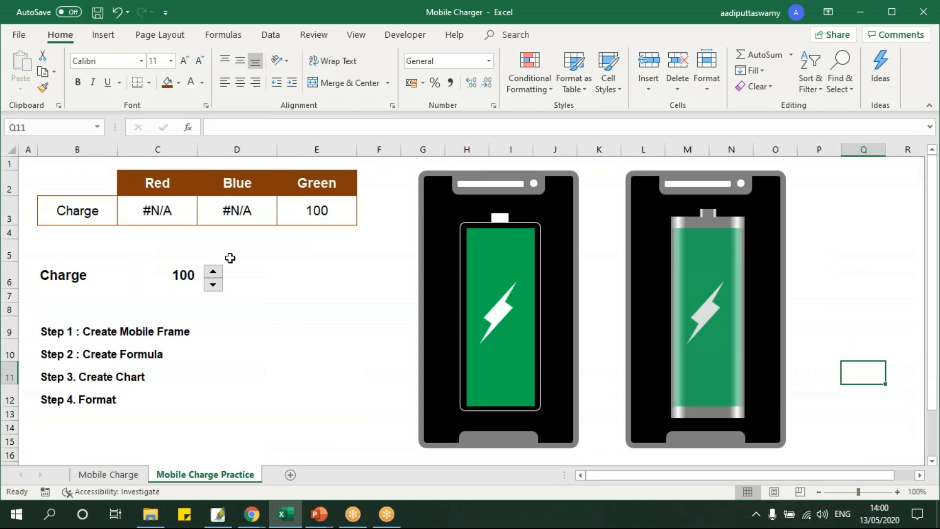
Step: Lower the Charge value step by step to 0 to test both phones' battery charts
left_click(213, 285)
left_click(213, 285)
left_click(213, 284)
left_click(212, 285)
left_click(213, 284)
left_click(213, 285)
left_click(212, 285)
left_click(213, 285)
left_click(213, 286)
left_click(213, 286)
left_click(213, 285)
left_click(212, 286)
left_click(213, 285)
left_click(213, 285)
left_click(213, 286)
left_click(213, 286)
left_click(213, 285)
left_click(212, 285)
left_click(213, 285)
left_click(212, 286)
left_click(212, 286)
left_click(212, 285)
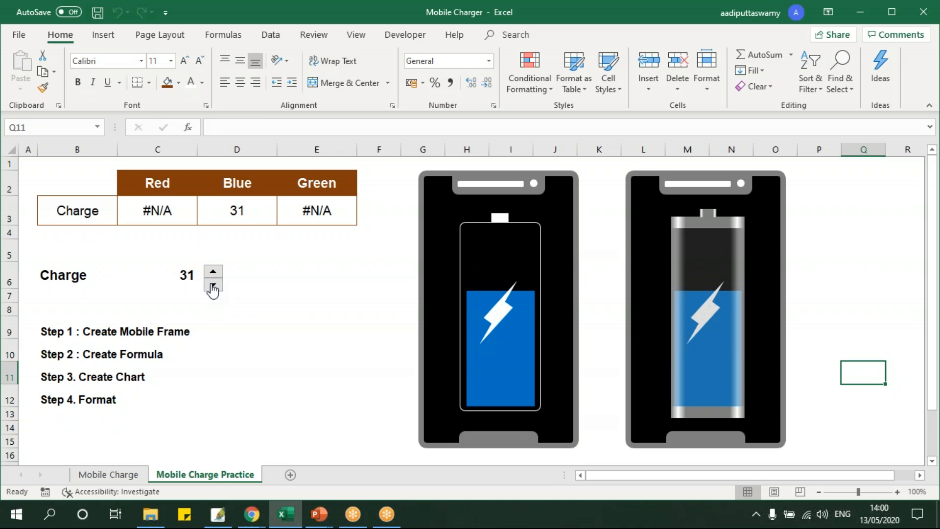
left_click(213, 285)
left_click(213, 286)
left_click(212, 286)
left_click(213, 286)
left_click(213, 286)
left_click(213, 285)
left_click(213, 286)
left_click(213, 285)
left_click(212, 285)
left_click(212, 286)
left_click(212, 286)
left_click(213, 285)
left_click(212, 286)
left_click(212, 286)
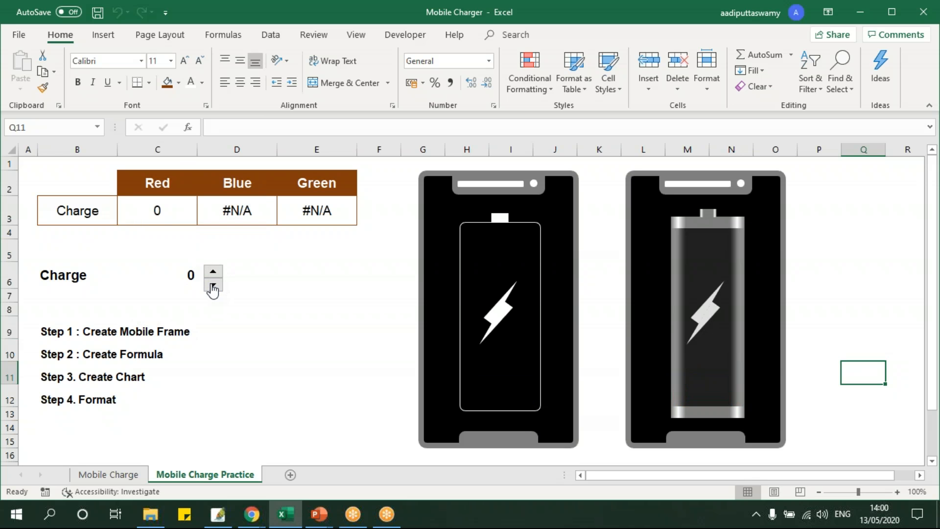